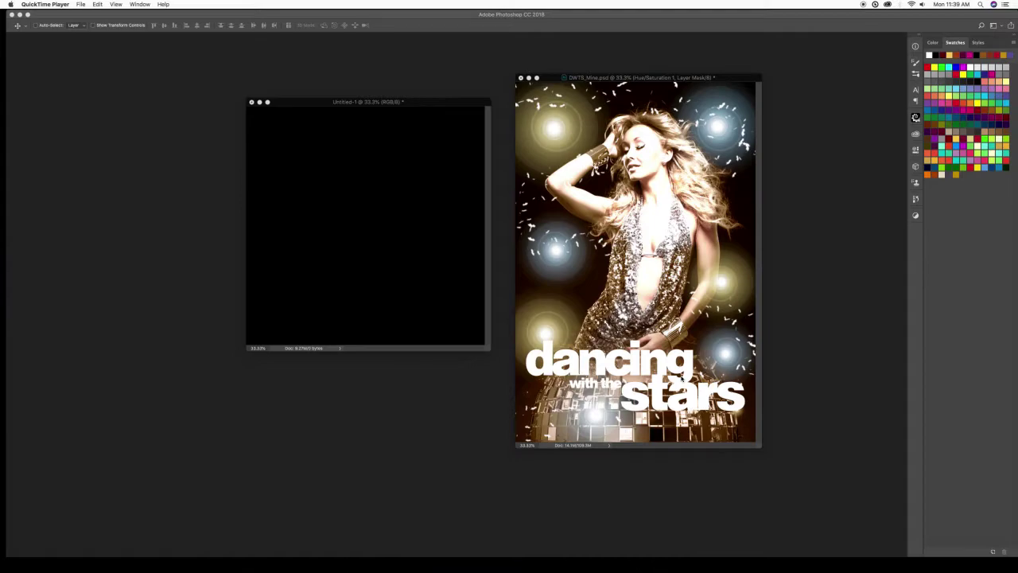
# Minimize the DWTS_Mine.psd document, and centre and enlarge the window of the Untitled-1 document.
pyautogui.moveTo(529, 78); pyautogui.dragTo(540, 80)
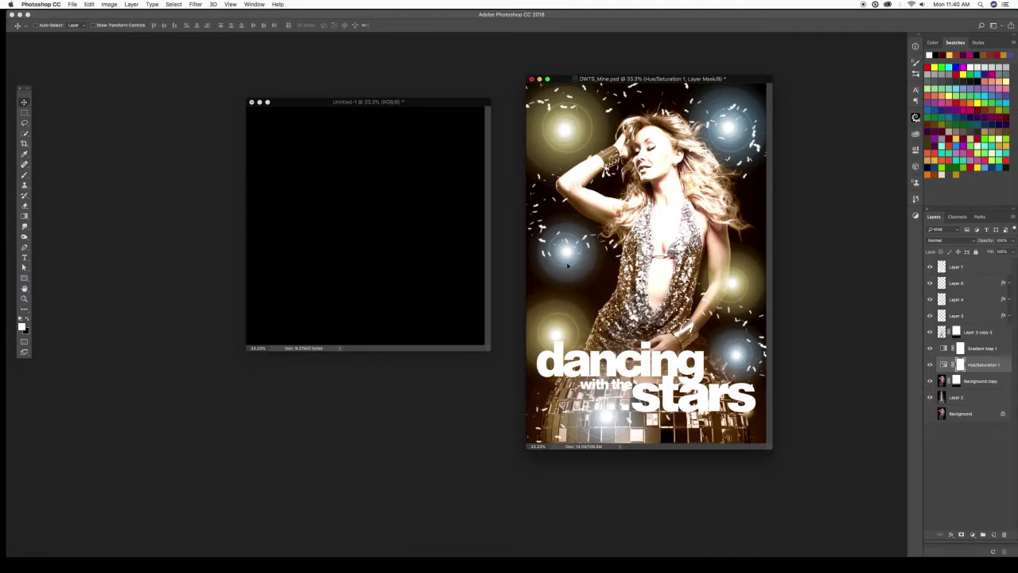
pyautogui.click(539, 80)
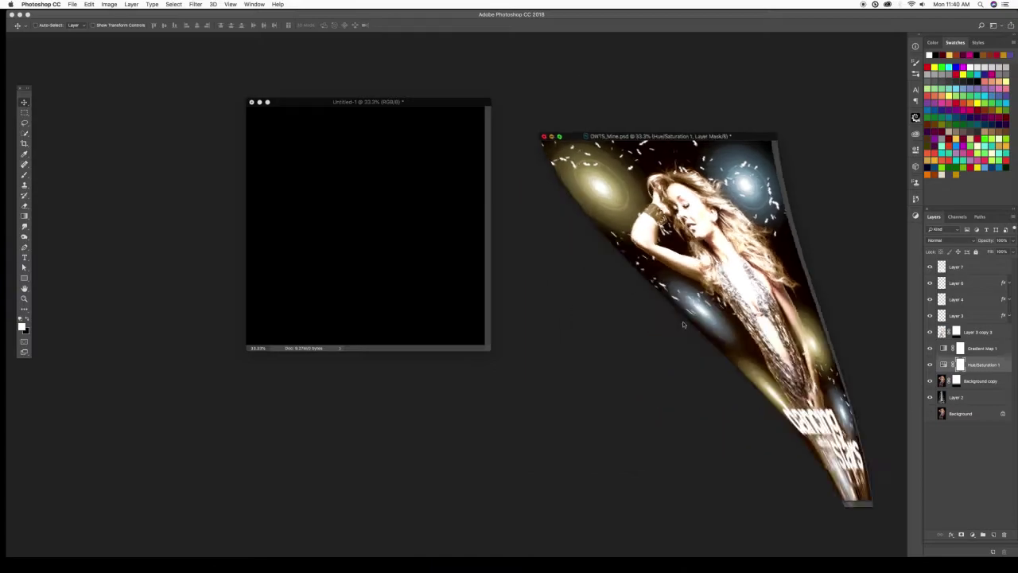
pyautogui.moveTo(436, 103); pyautogui.dragTo(581, 130)
pyautogui.moveTo(609, 366); pyautogui.dragTo(667, 410)
# Check the width, height and resolution of the Untitled-1 document in Image Size.
pyautogui.click(109, 4)
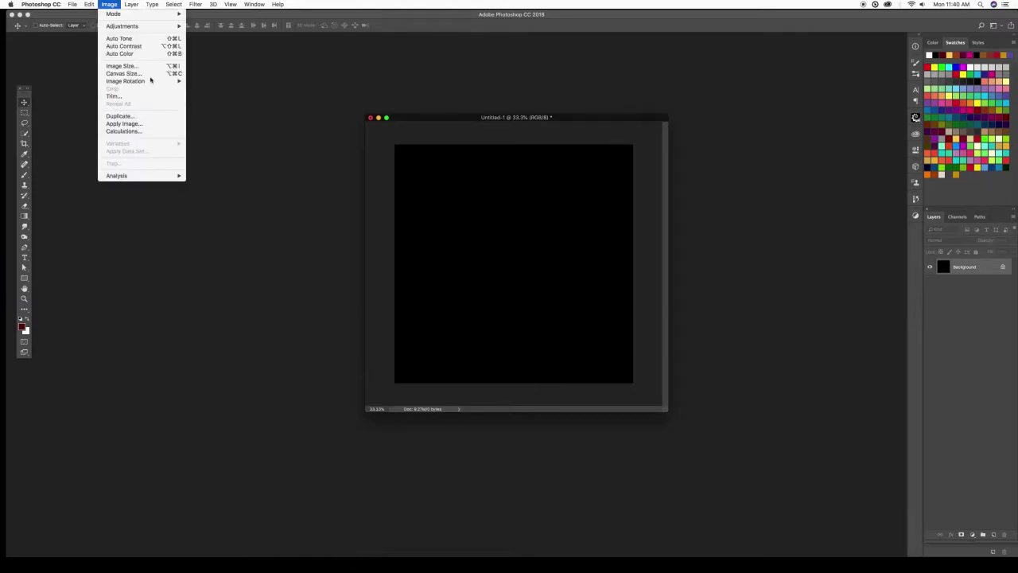
pyautogui.click(151, 66)
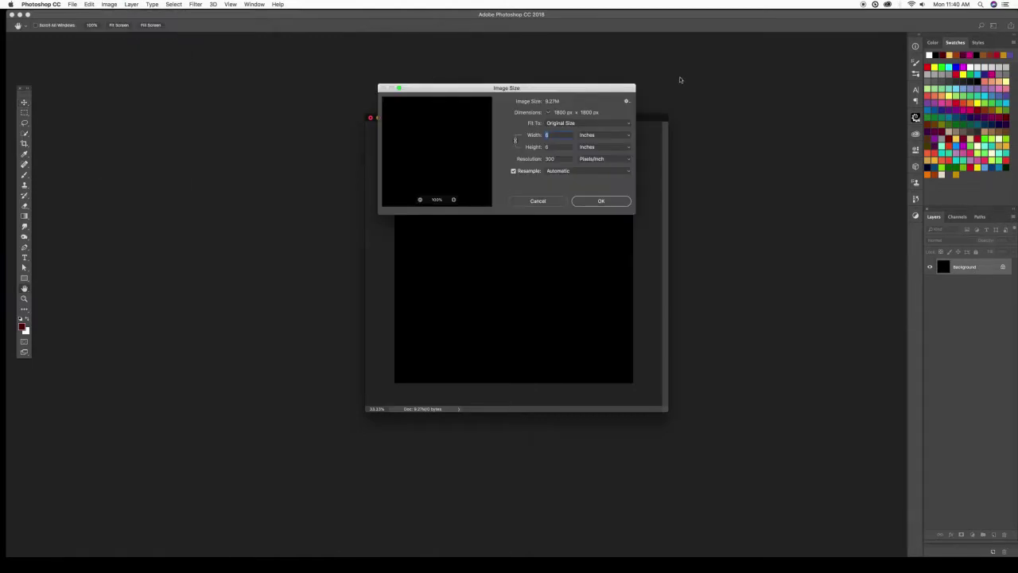
pyautogui.moveTo(564, 90); pyautogui.dragTo(263, 94)
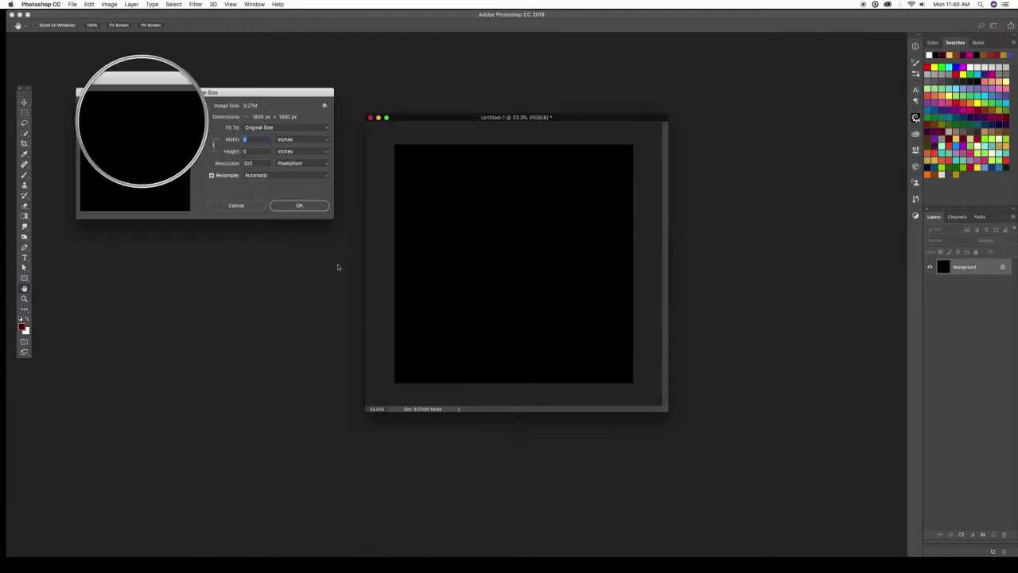
pyautogui.click(299, 205)
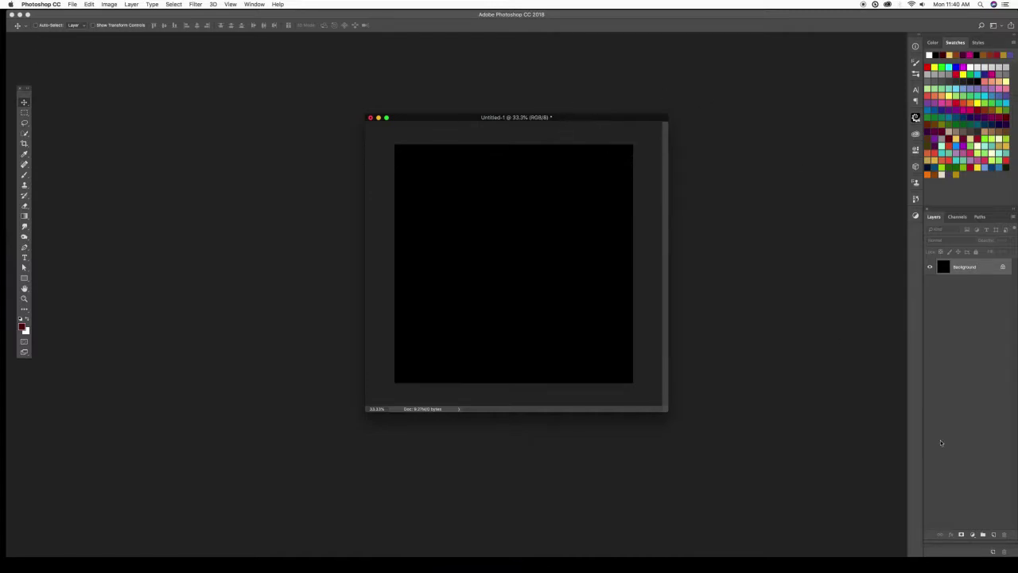
# Convert the Background to a regular layer and render a centred 50-300mm Zoom Lens Flare at 100% brightness on it.
pyautogui.doubleClick(958, 267)
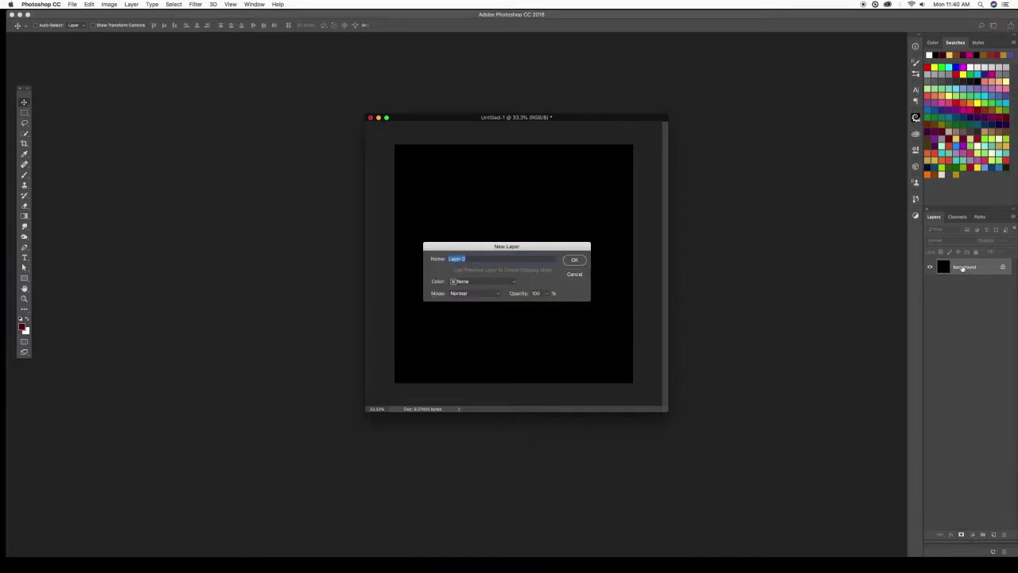
pyautogui.press('Return')
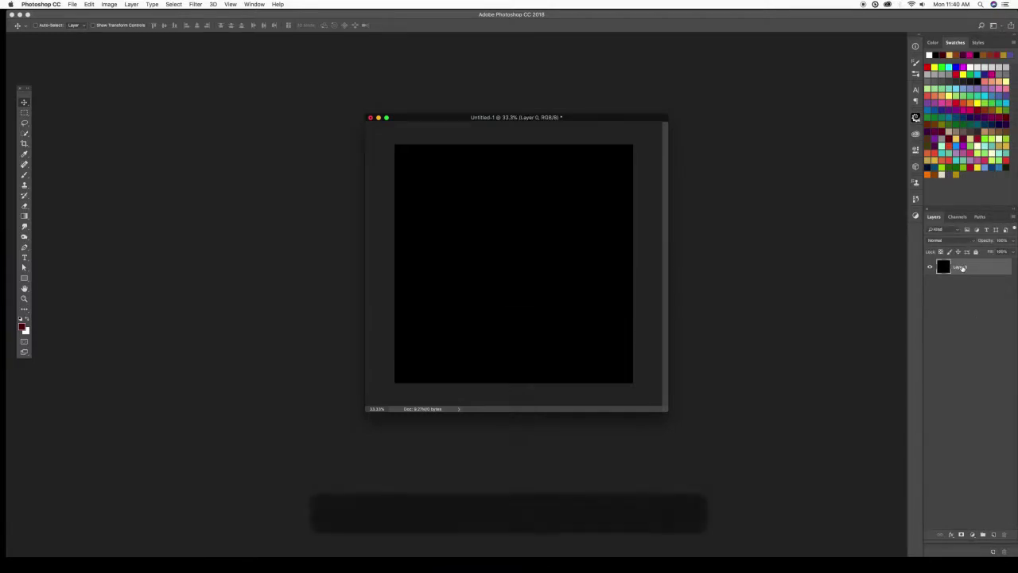
pyautogui.click(195, 5)
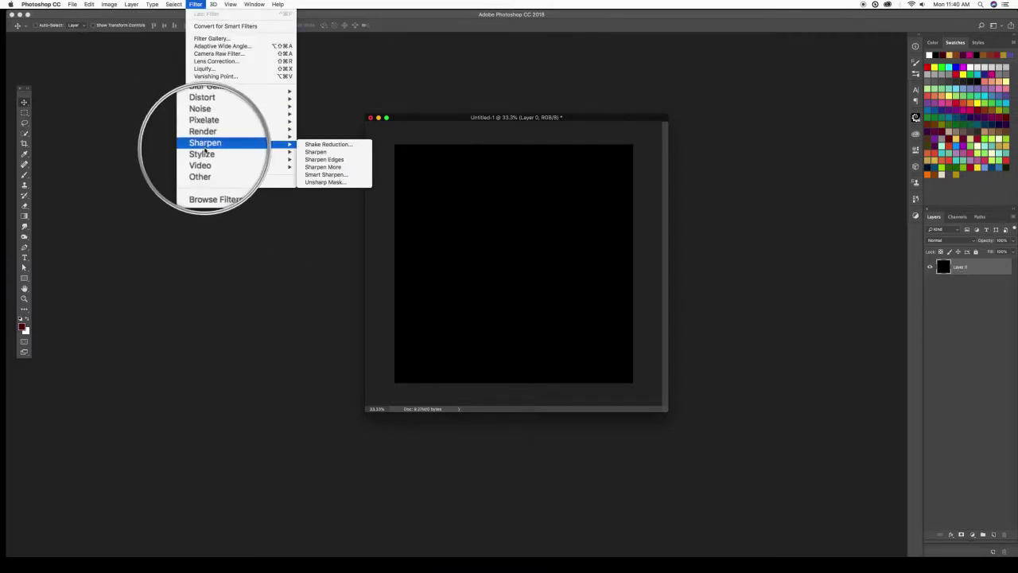
pyautogui.moveTo(231, 136)
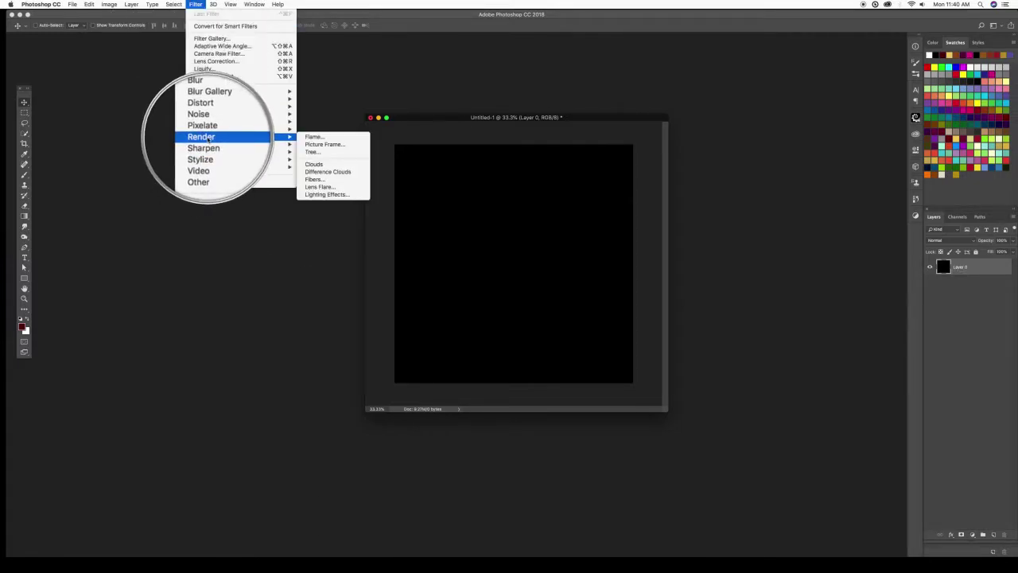
pyautogui.click(327, 187)
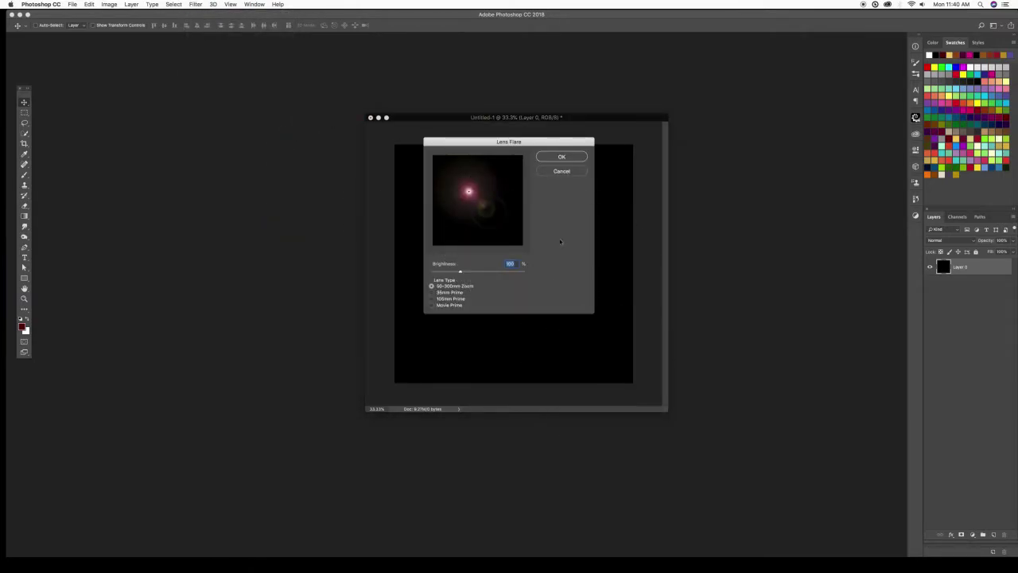
pyautogui.moveTo(509, 144); pyautogui.dragTo(558, 188)
pyautogui.moveTo(525, 237)
pyautogui.mouseDown()
pyautogui.moveTo(552, 263)
pyautogui.moveTo(518, 222)
pyautogui.moveTo(543, 260)
pyautogui.moveTo(497, 275)
pyautogui.moveTo(495, 250)
pyautogui.moveTo(526, 247)
pyautogui.mouseUp()
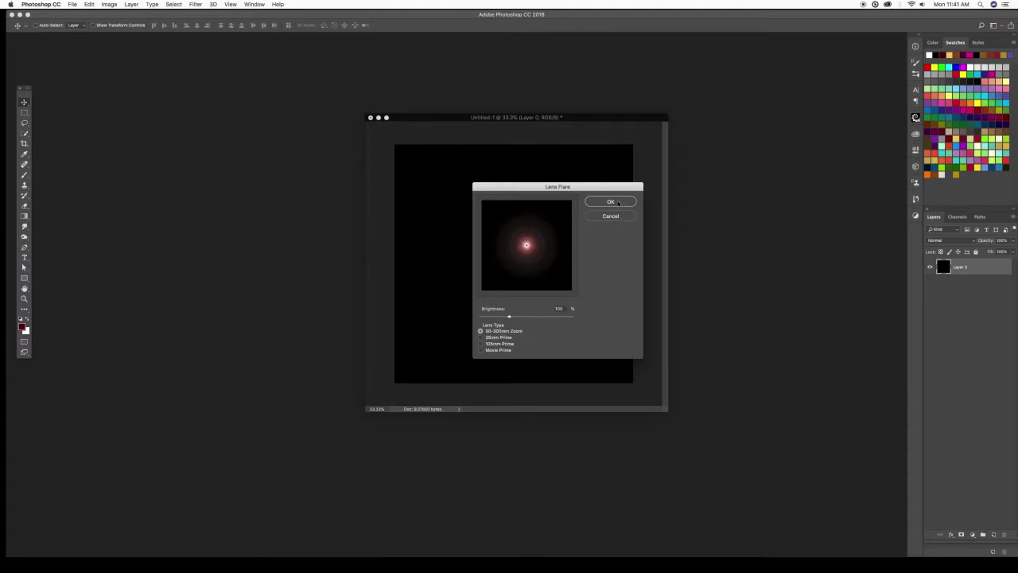
pyautogui.moveTo(593, 189); pyautogui.dragTo(786, 207)
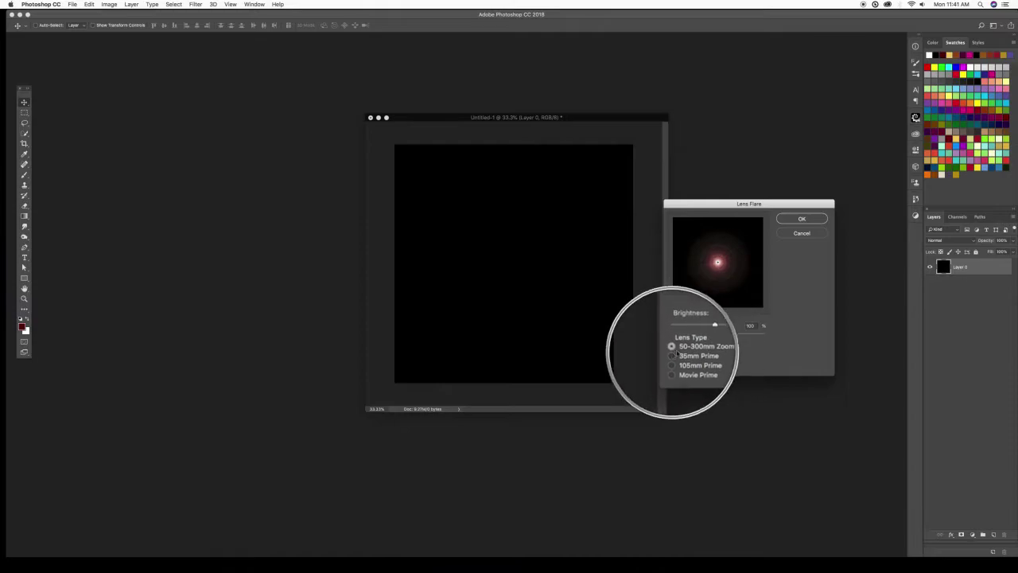
pyautogui.click(805, 222)
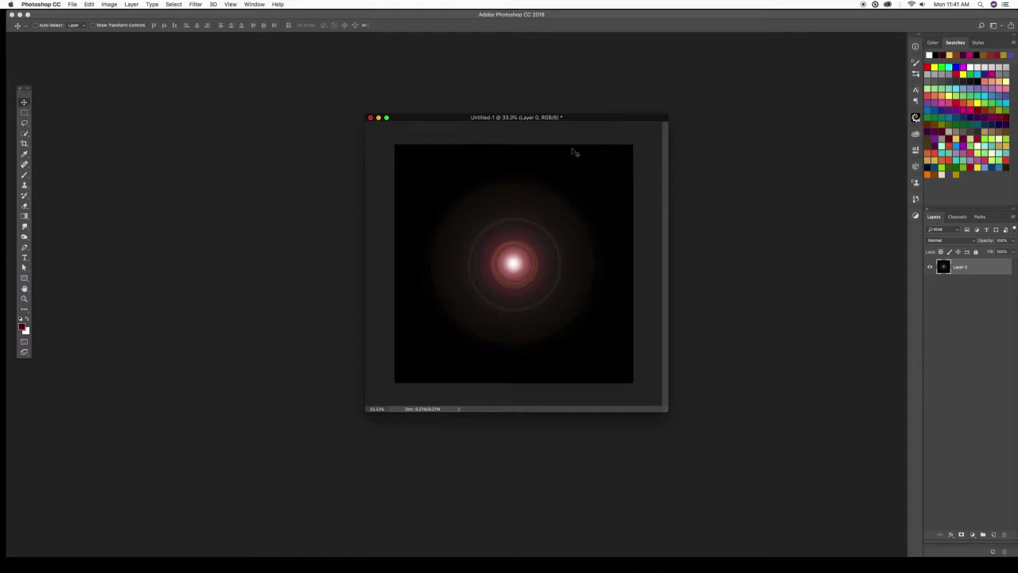
# Desaturate the lens flare layer to remove its red tint.
pyautogui.press('shift+super+u')
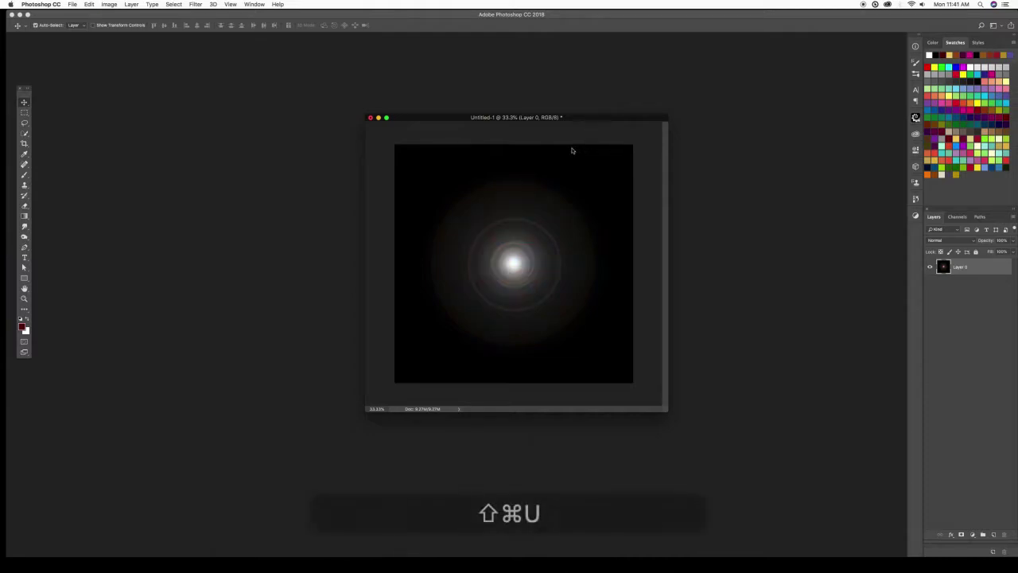
pyautogui.click(113, 5)
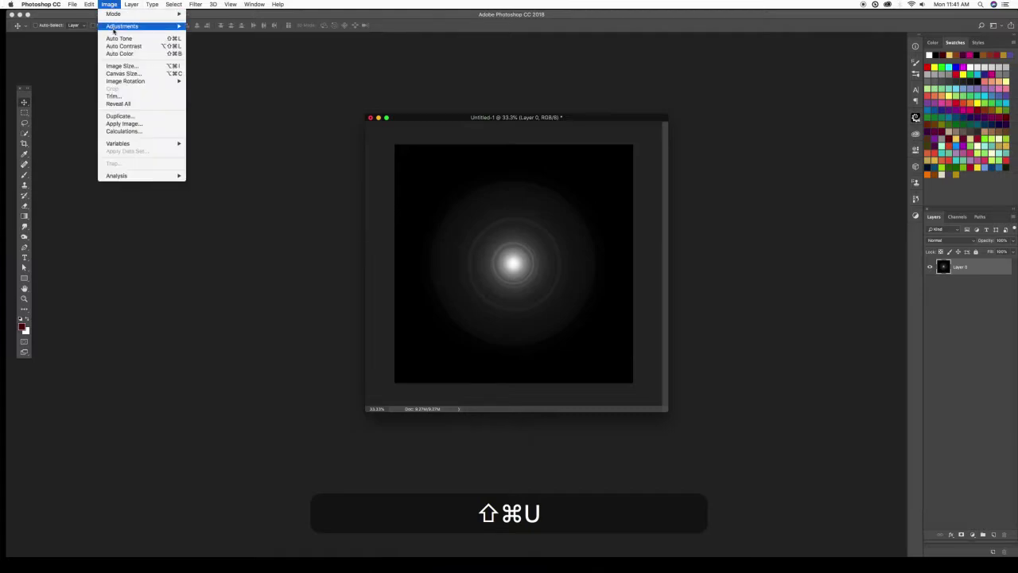
pyautogui.moveTo(117, 26)
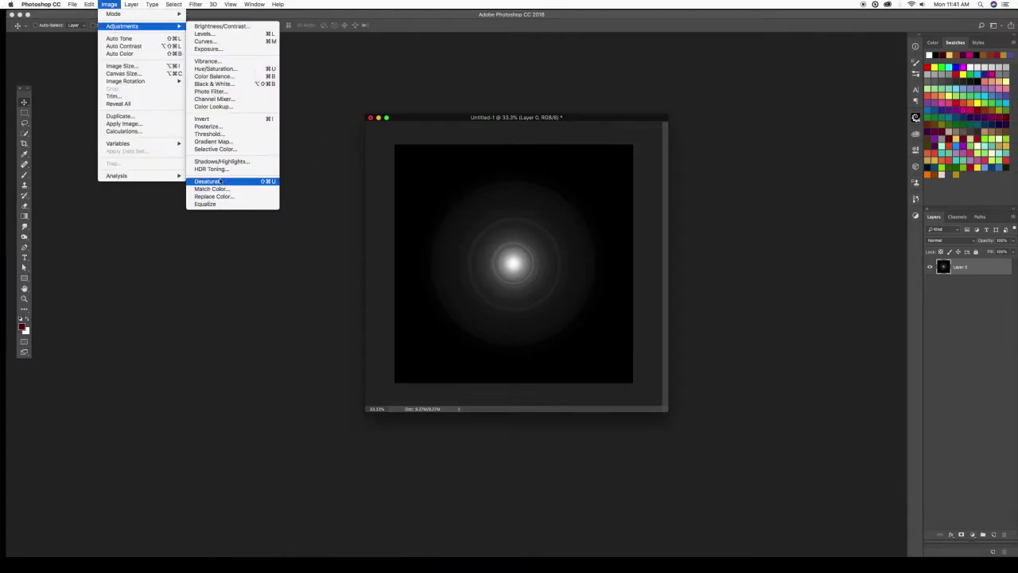
pyautogui.click(267, 208)
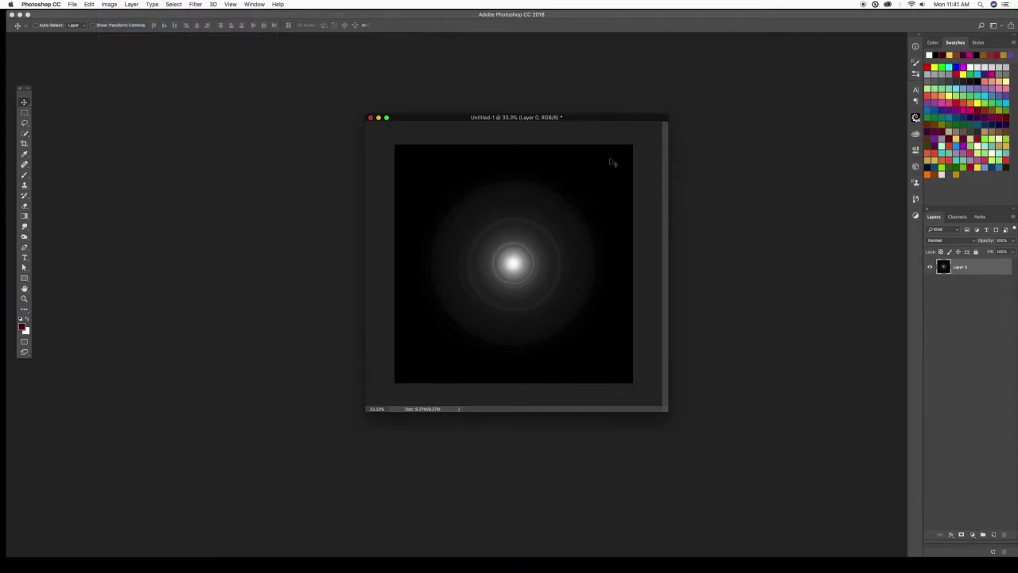
pyautogui.moveTo(588, 116); pyautogui.dragTo(580, 118)
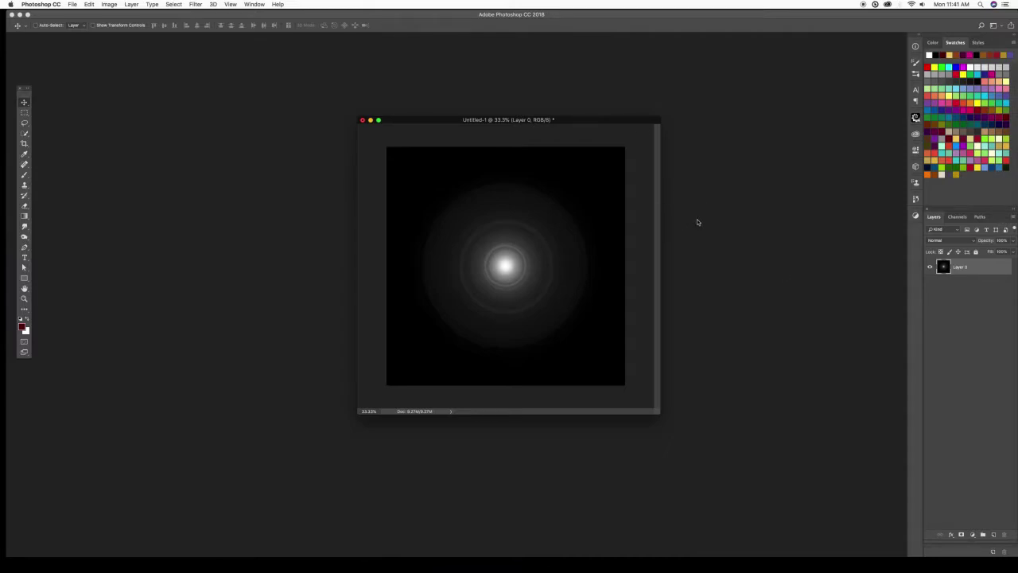
# Brighten the lens flare with Levels by setting the white input level to 160.
pyautogui.press('super+l')
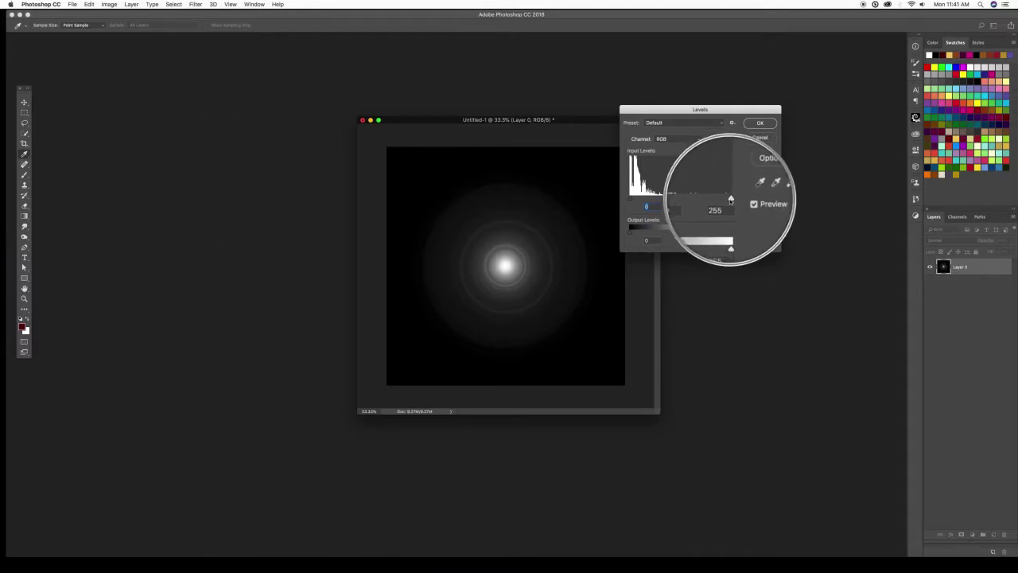
pyautogui.moveTo(730, 199); pyautogui.dragTo(693, 199)
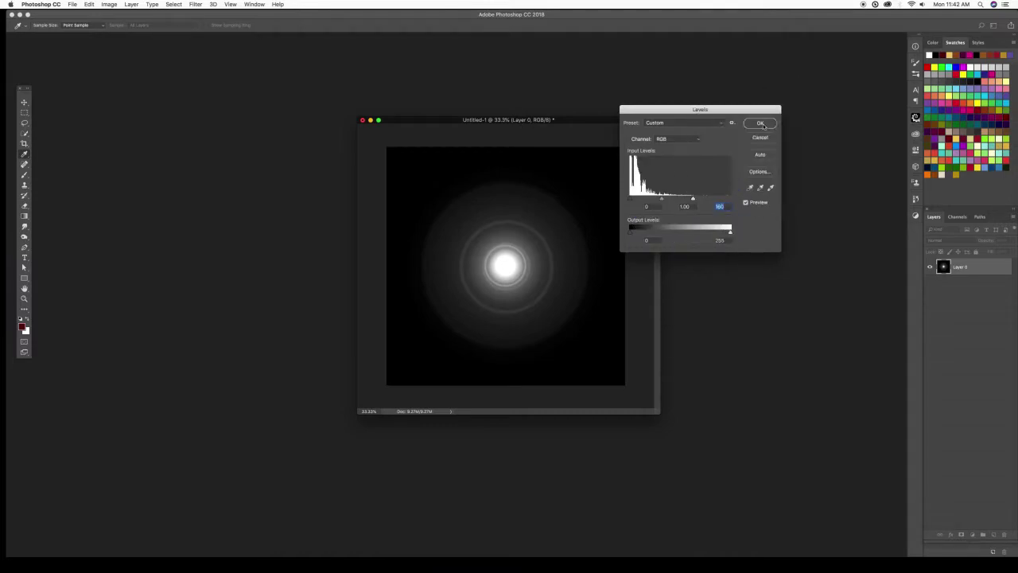
pyautogui.click(761, 124)
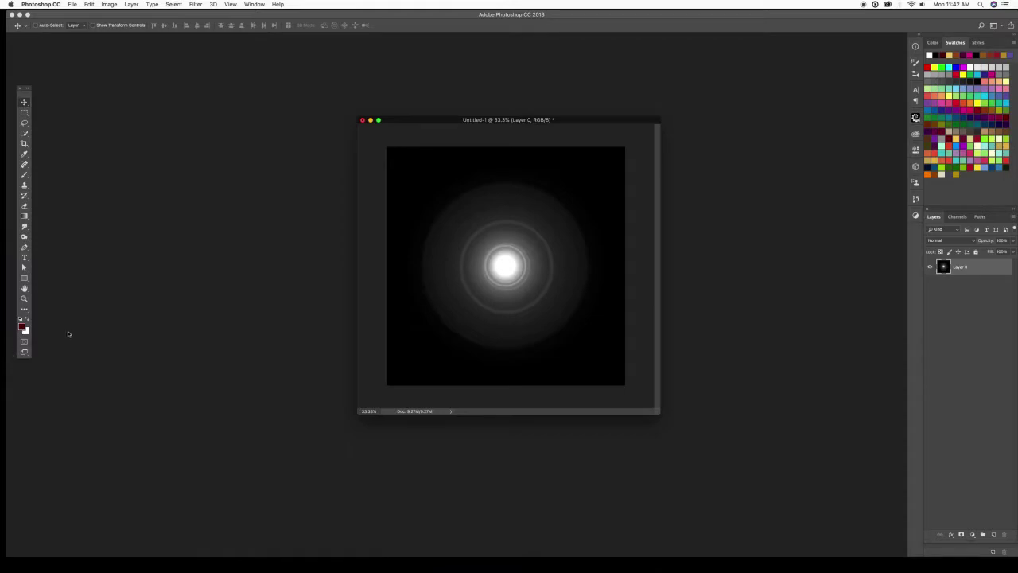
# Reset the colours to default and draw short Foreground to Transparent gradients inward from the canvas edges to fade them to black.
pyautogui.press('d')
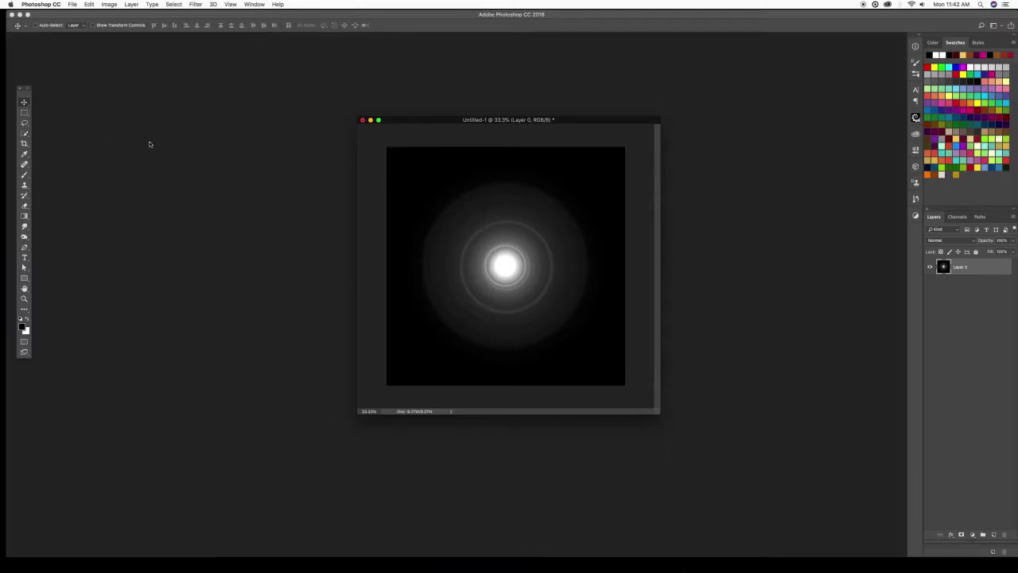
pyautogui.press('g')
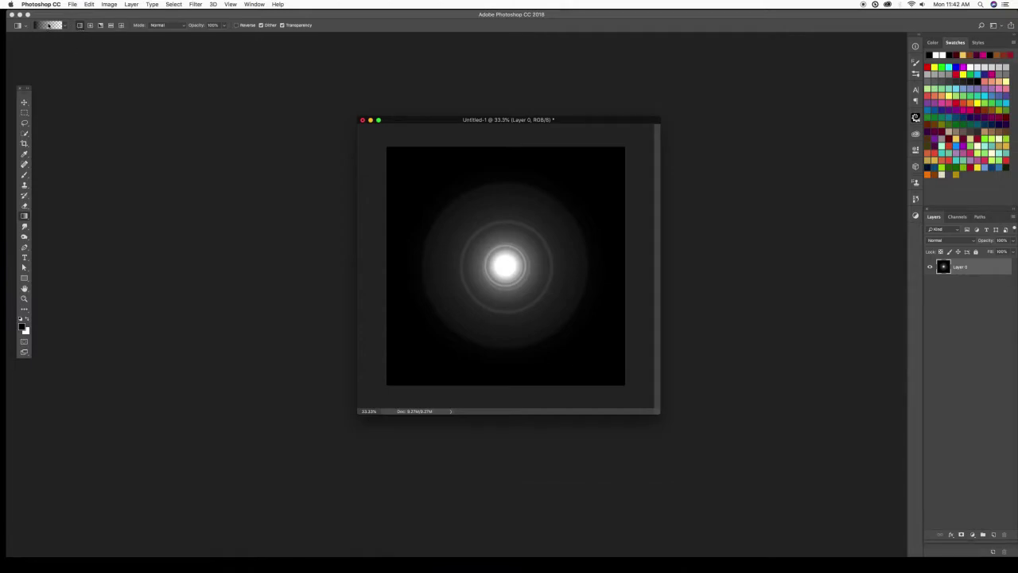
pyautogui.click(49, 25)
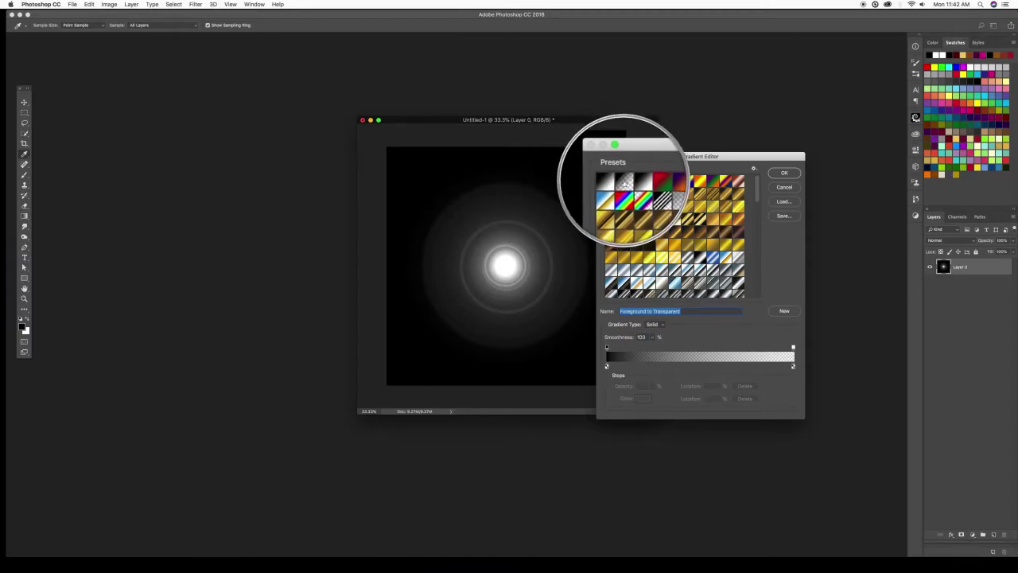
pyautogui.click(784, 173)
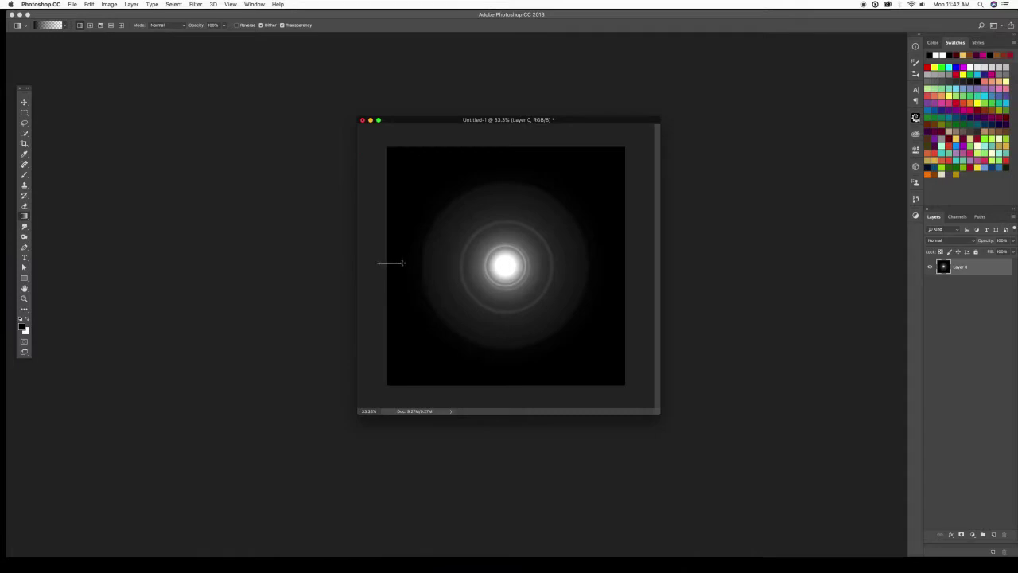
pyautogui.moveTo(509, 139); pyautogui.dragTo(512, 176)
pyautogui.moveTo(508, 393); pyautogui.dragTo(504, 364)
# Invert the lens flare layer into a dark flare on white.
pyautogui.press('super+i')
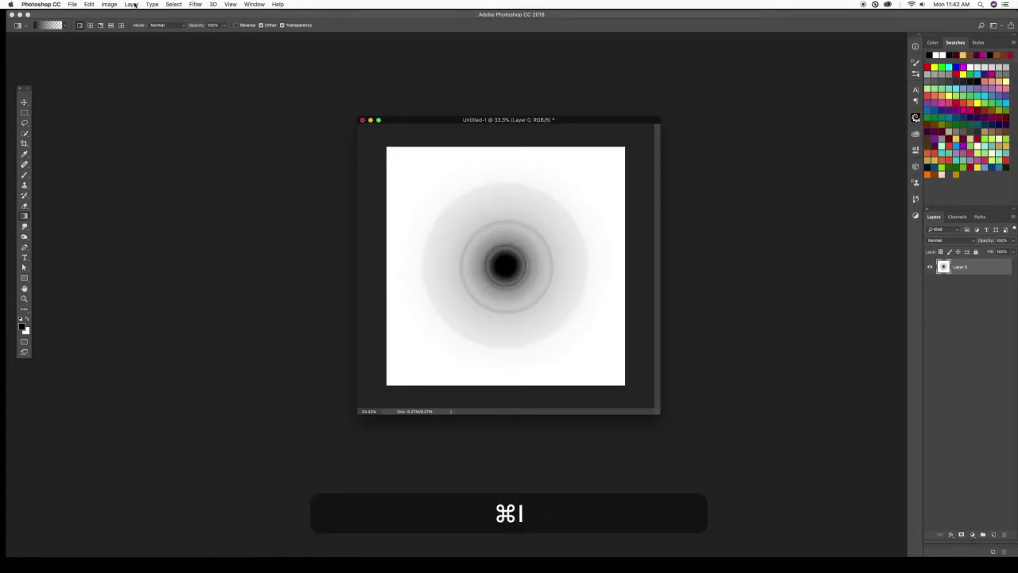
pyautogui.click(117, 4)
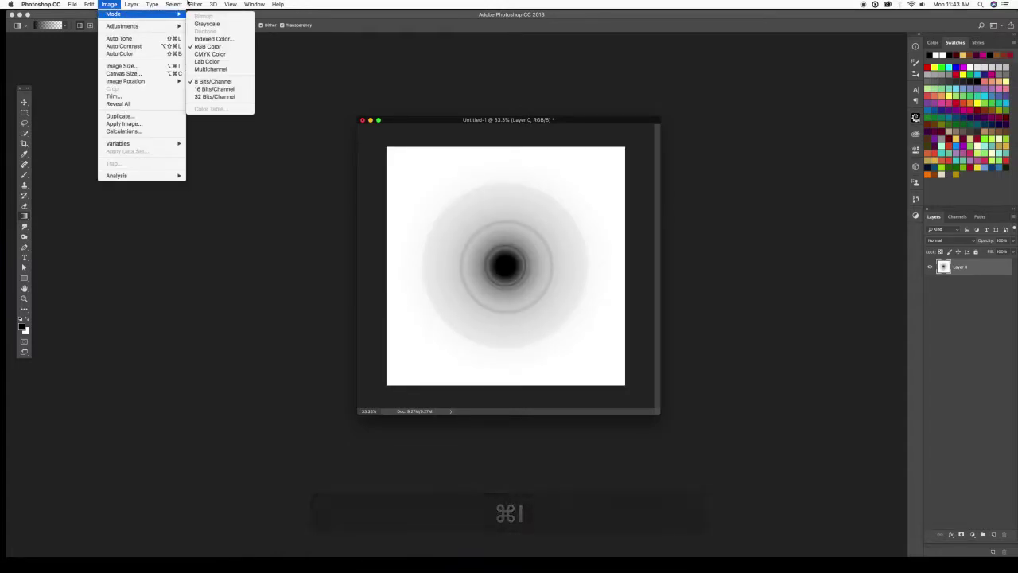
pyautogui.moveTo(117, 28)
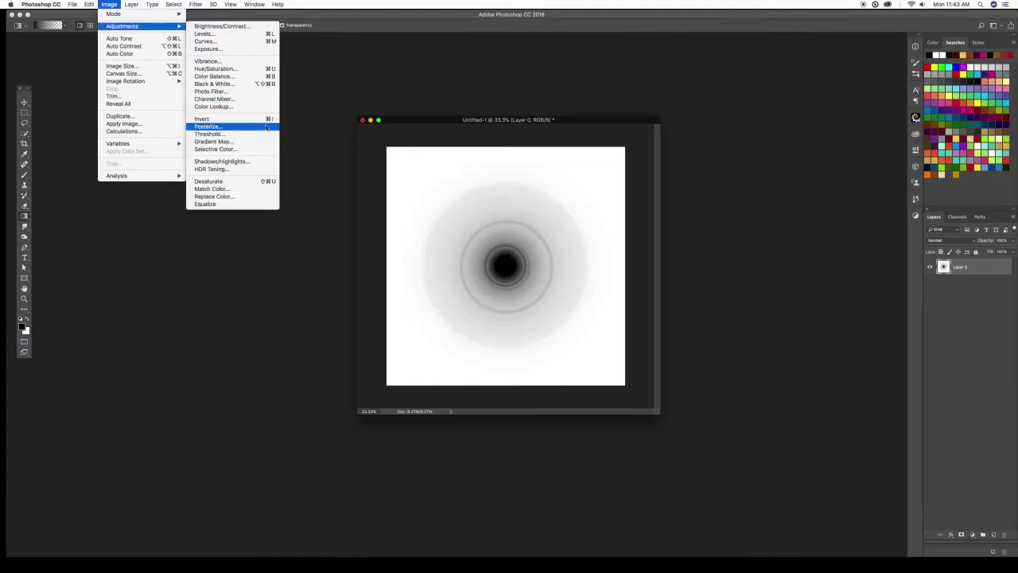
pyautogui.click(344, 78)
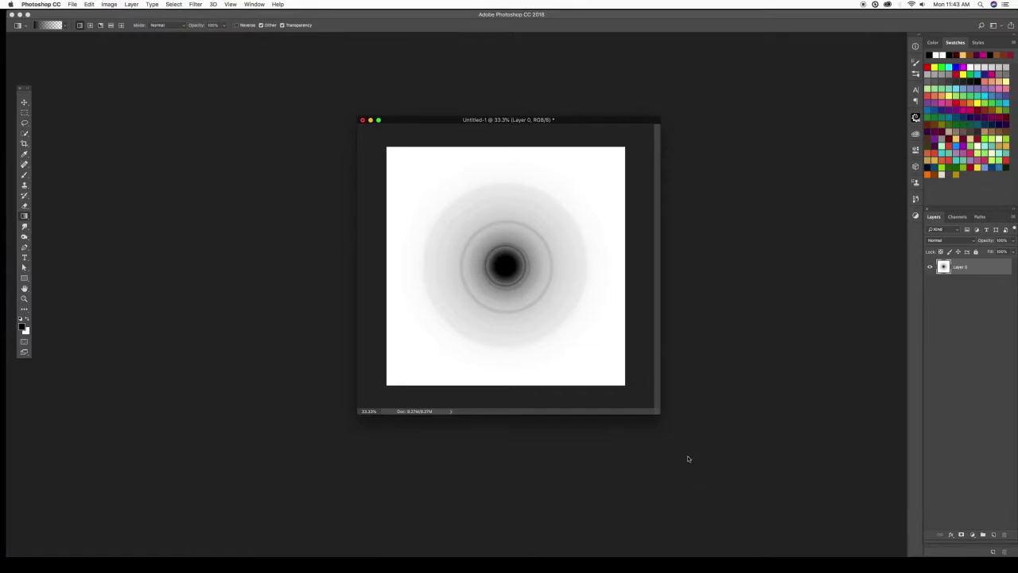
# Define the inverted flare as a brush preset named ROUND LENS FLARE.
pyautogui.click(92, 4)
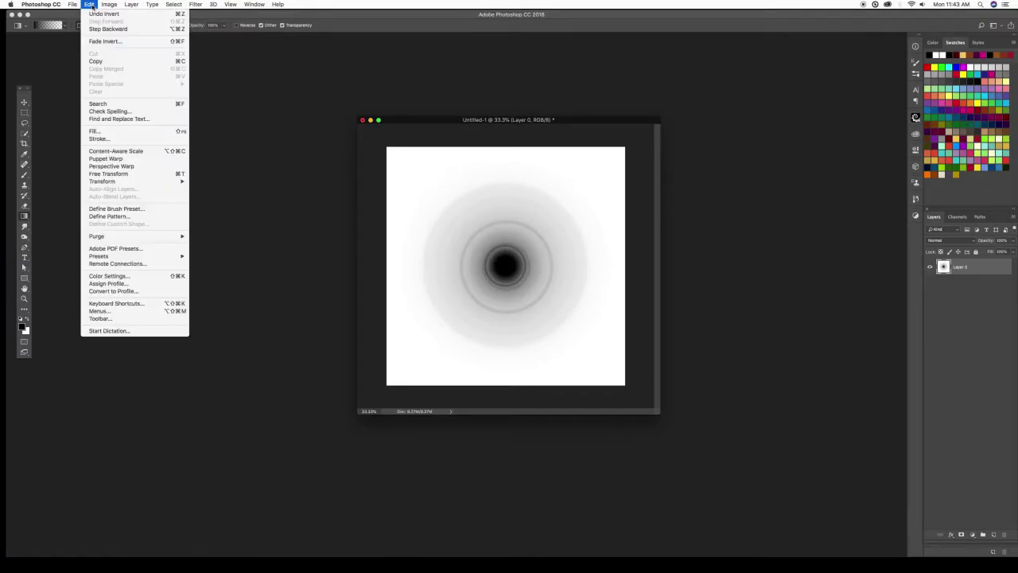
pyautogui.click(111, 208)
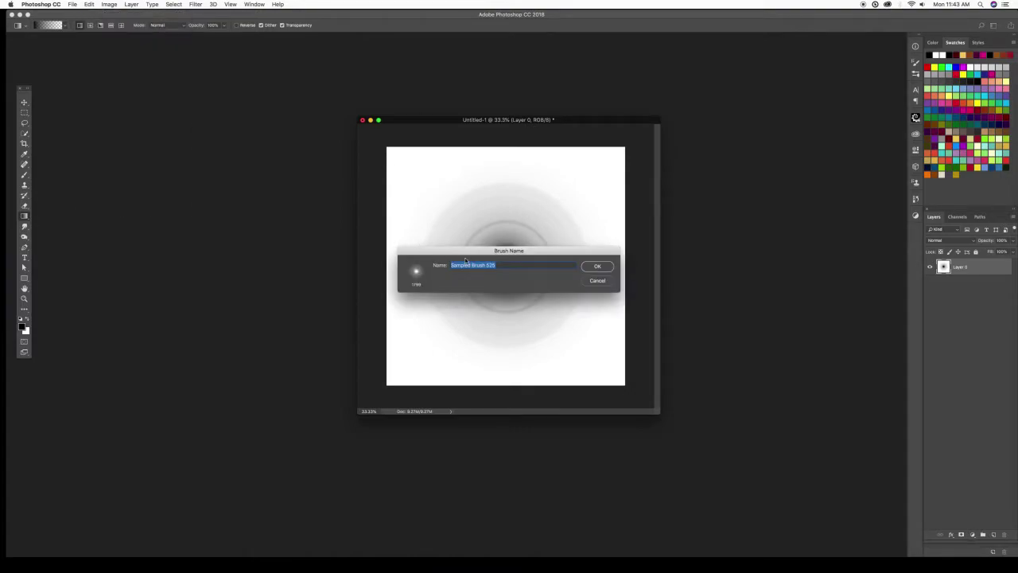
pyautogui.write('ROUND LE')
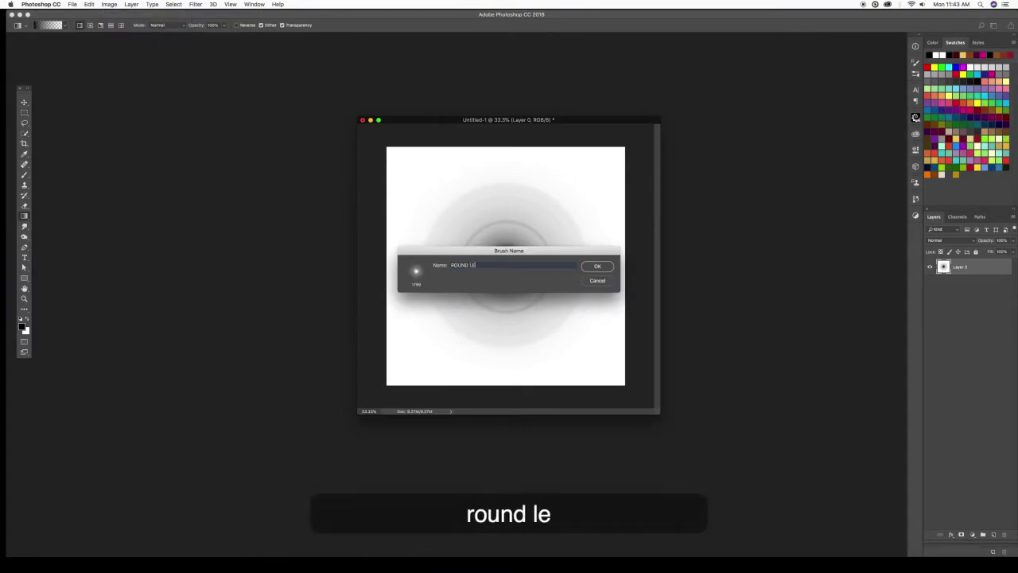
pyautogui.write('NS FLARE')
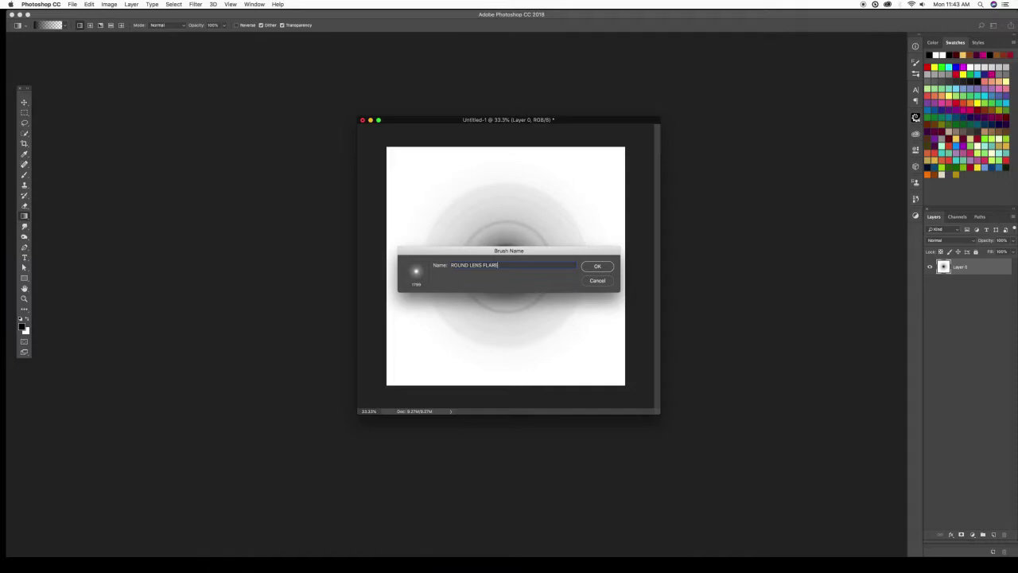
pyautogui.press('Return')
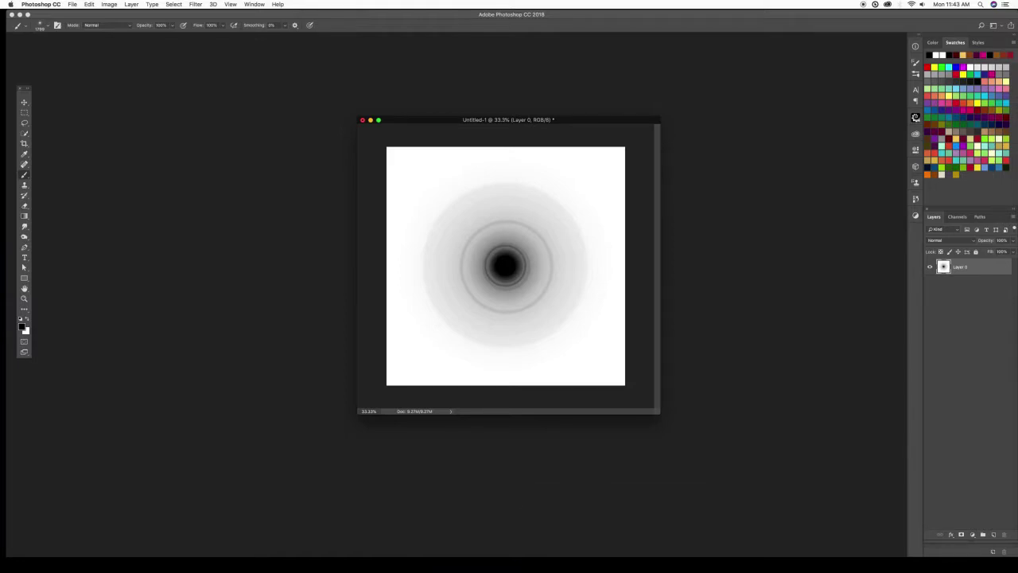
# Check the ROUND LENS FLARE brush among the presets and close the flare document without saving.
pyautogui.click(40, 26)
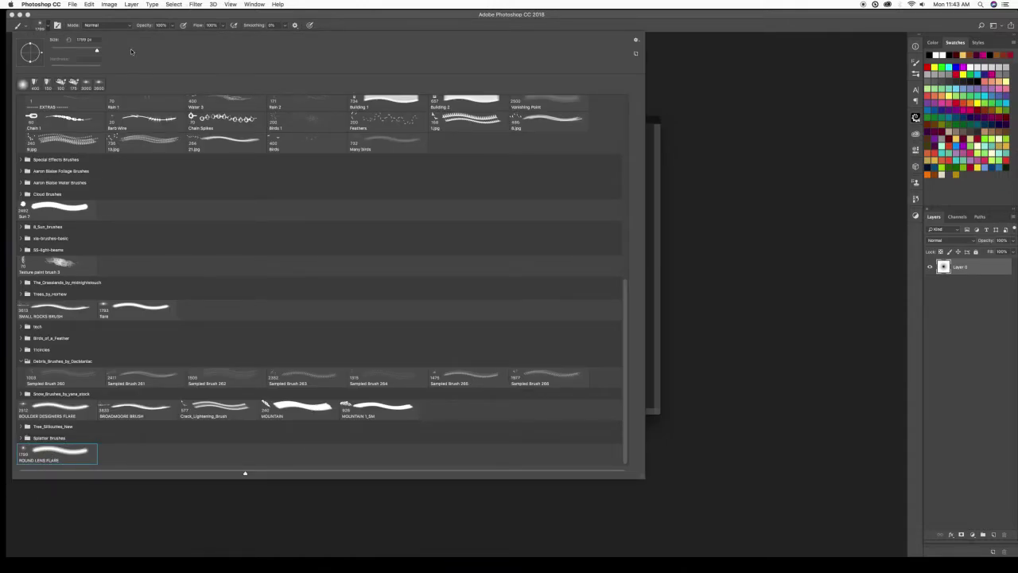
pyautogui.click(723, 99)
pyautogui.moveTo(456, 127); pyautogui.dragTo(515, 134)
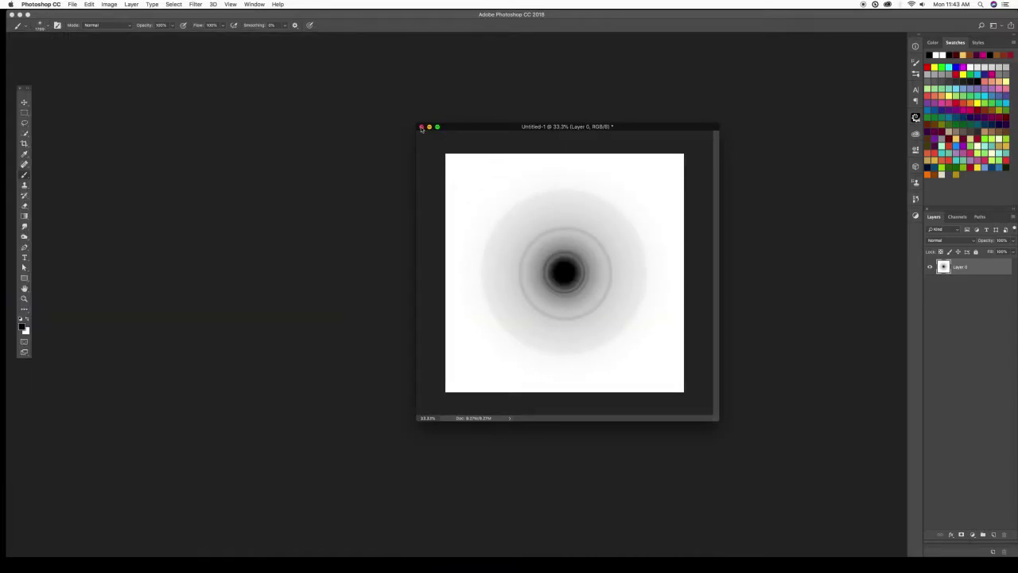
pyautogui.click(421, 128)
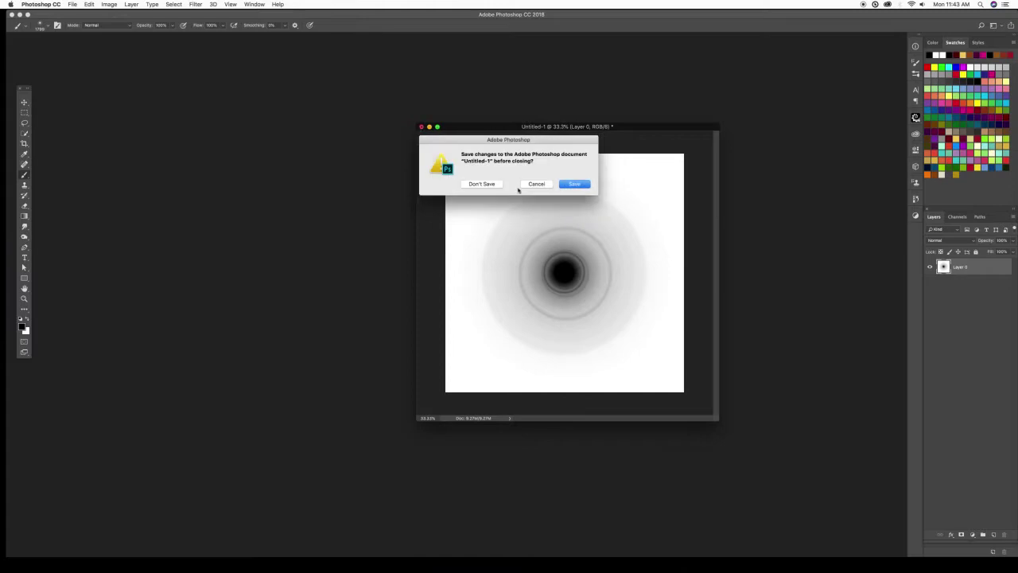
pyautogui.click(480, 183)
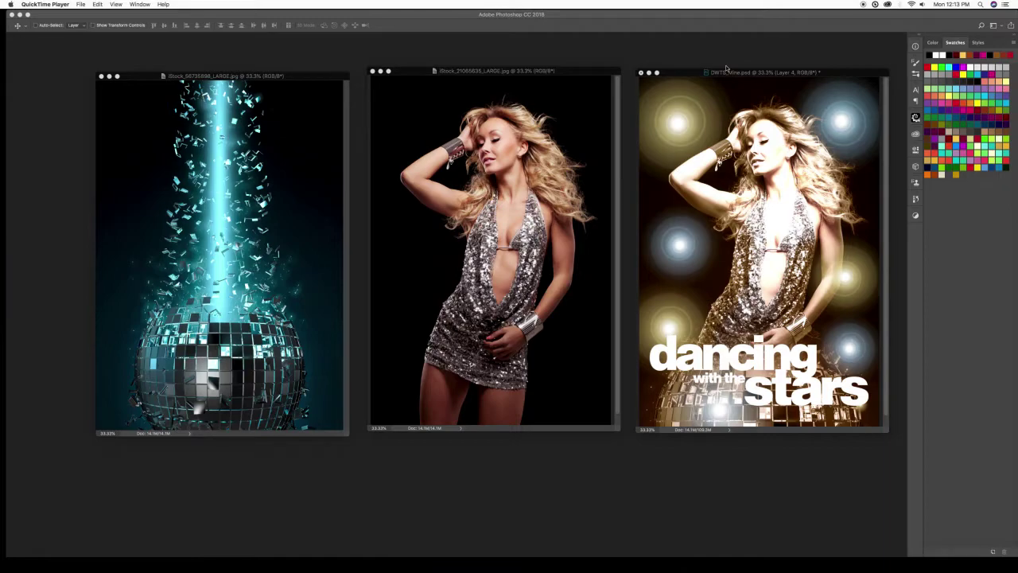
# Minimize the finished DWTS_Mine.psd poster and arrange the disco ball and woman photos side by side.
pyautogui.click(563, 75)
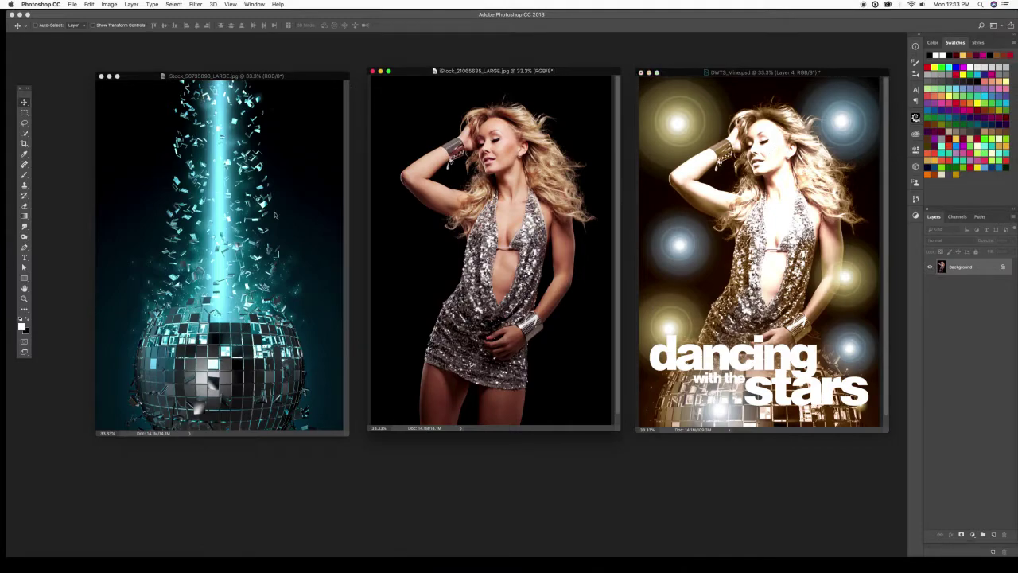
pyautogui.click(643, 74)
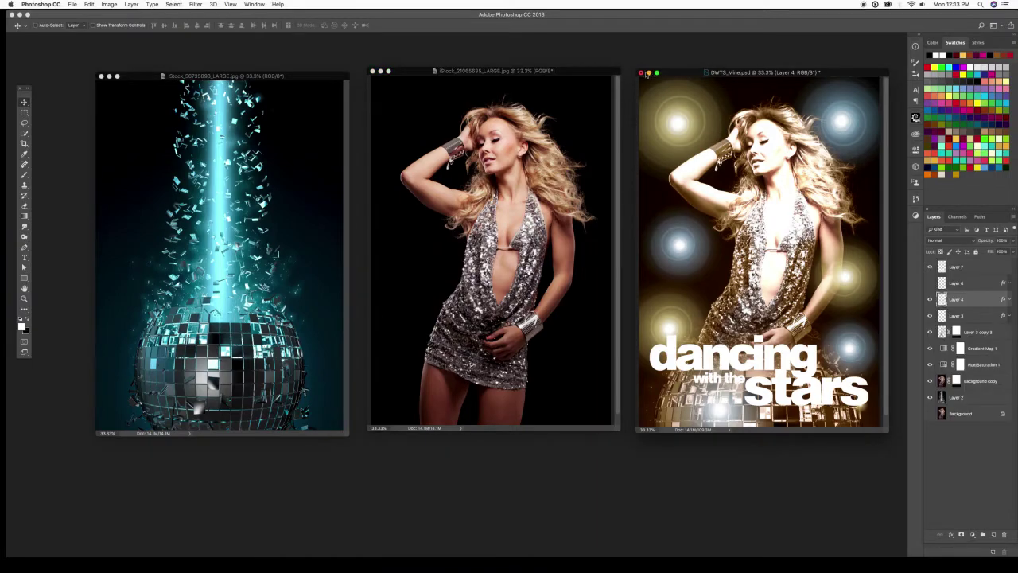
pyautogui.click(649, 74)
pyautogui.moveTo(493, 71); pyautogui.dragTo(680, 101)
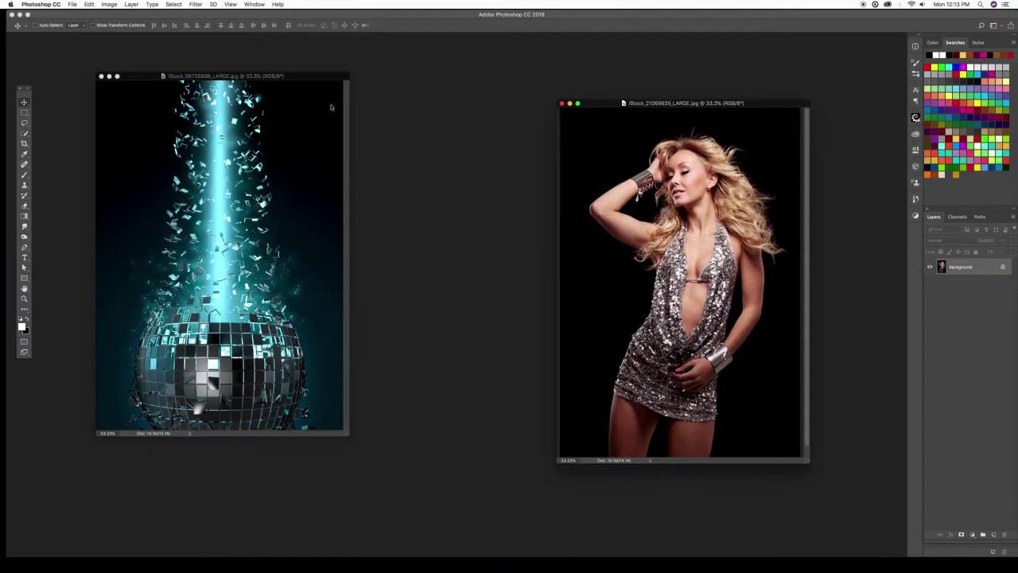
pyautogui.moveTo(325, 75); pyautogui.dragTo(492, 109)
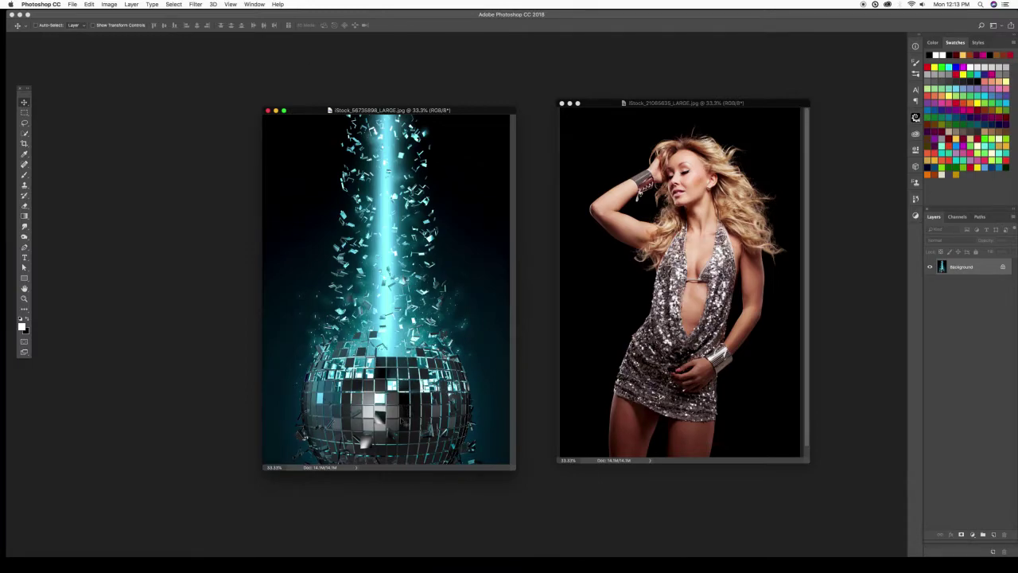
# Convert the disco ball photo's locked Background into a regular layer named ball.
pyautogui.moveTo(398, 127); pyautogui.dragTo(509, 171)
pyautogui.click(485, 206)
pyautogui.doubleClick(964, 267)
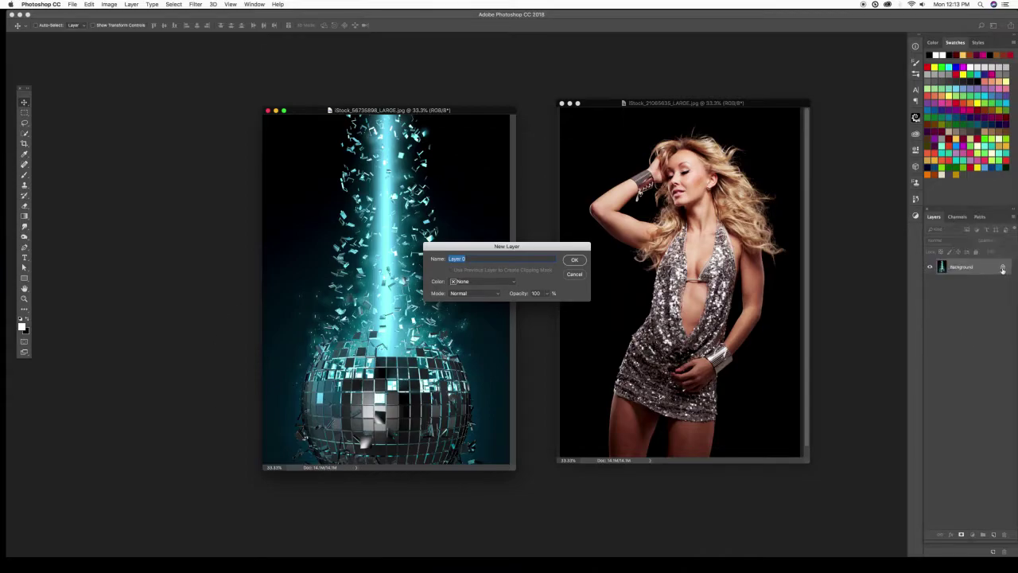
pyautogui.write('ball')
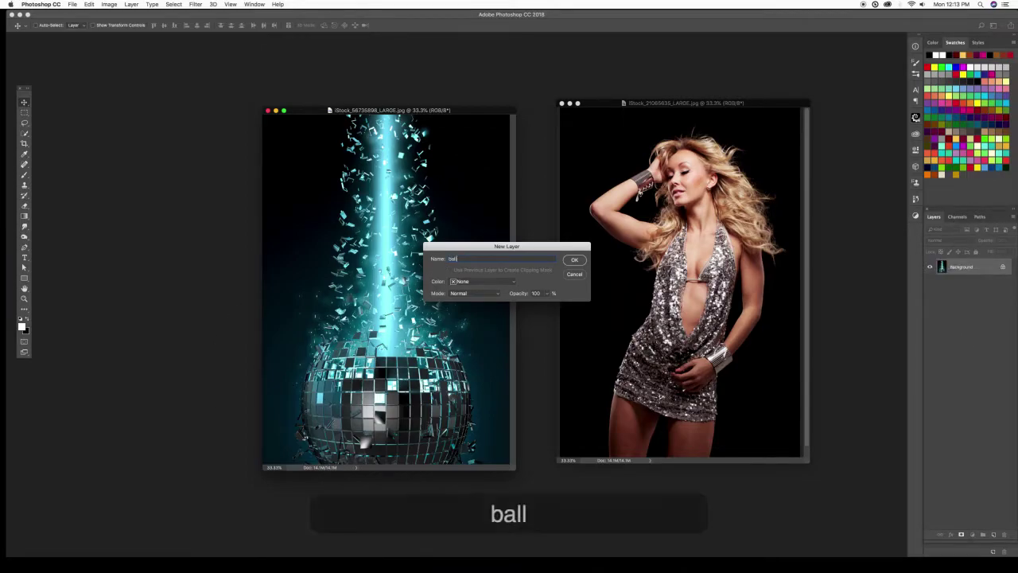
pyautogui.press('Return')
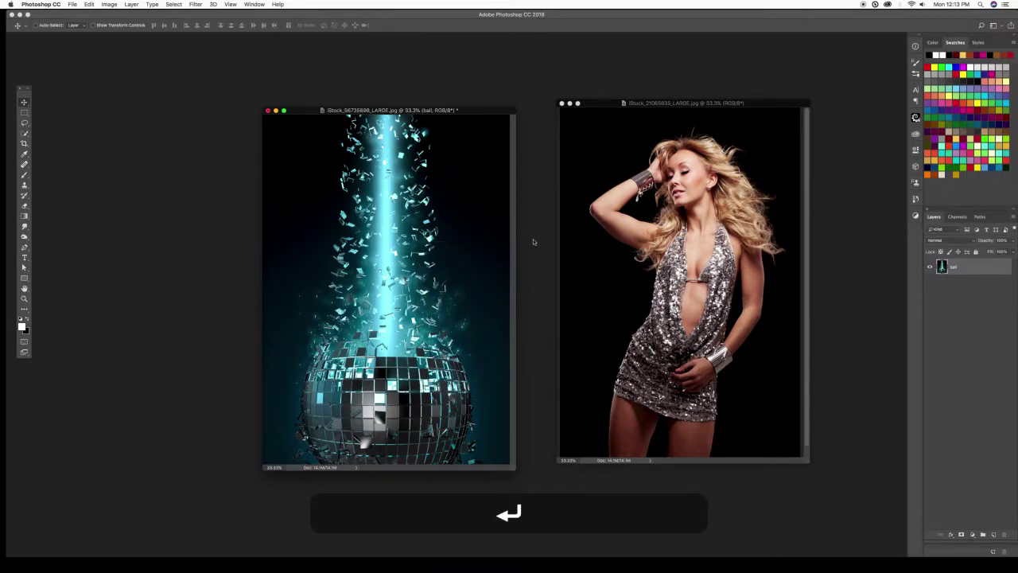
# Scale the ball layer up proportionally to about 135% and move it down so only the ball's upper part stays on the canvas.
pyautogui.moveTo(442, 112); pyautogui.dragTo(367, 73)
pyautogui.moveTo(443, 428); pyautogui.dragTo(499, 531)
pyautogui.press('super+t')
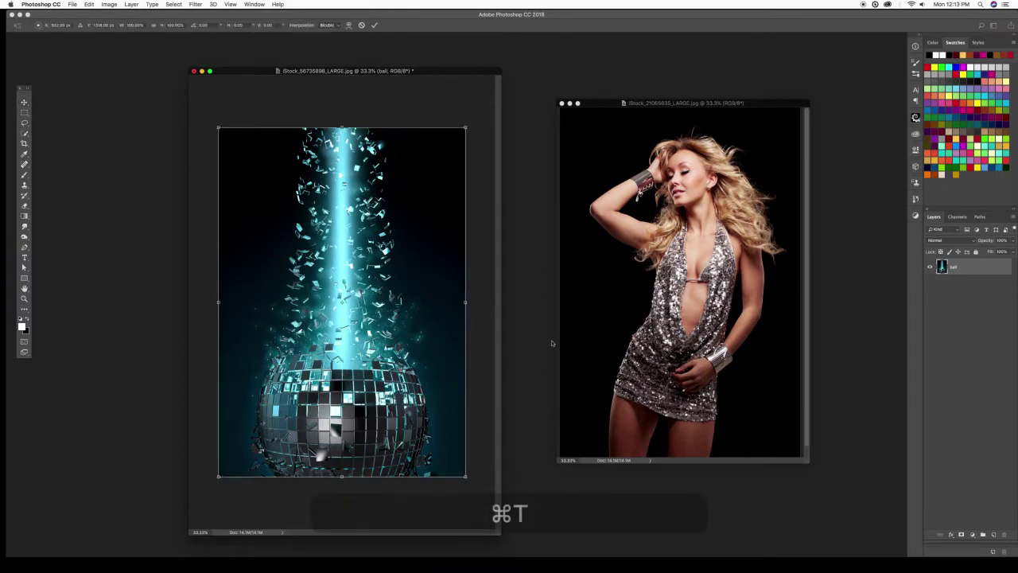
pyautogui.click(87, 5)
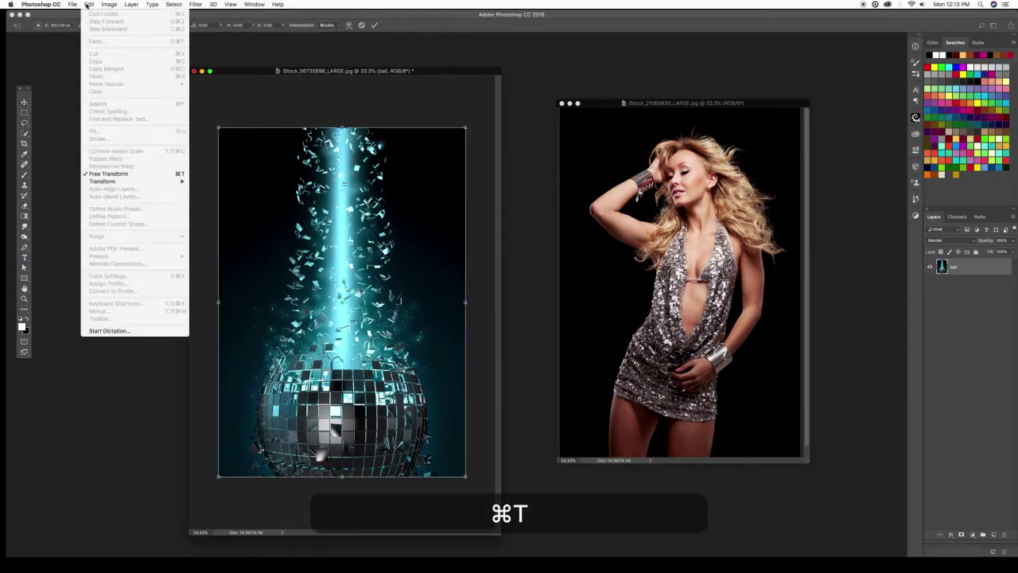
pyautogui.click(420, 50)
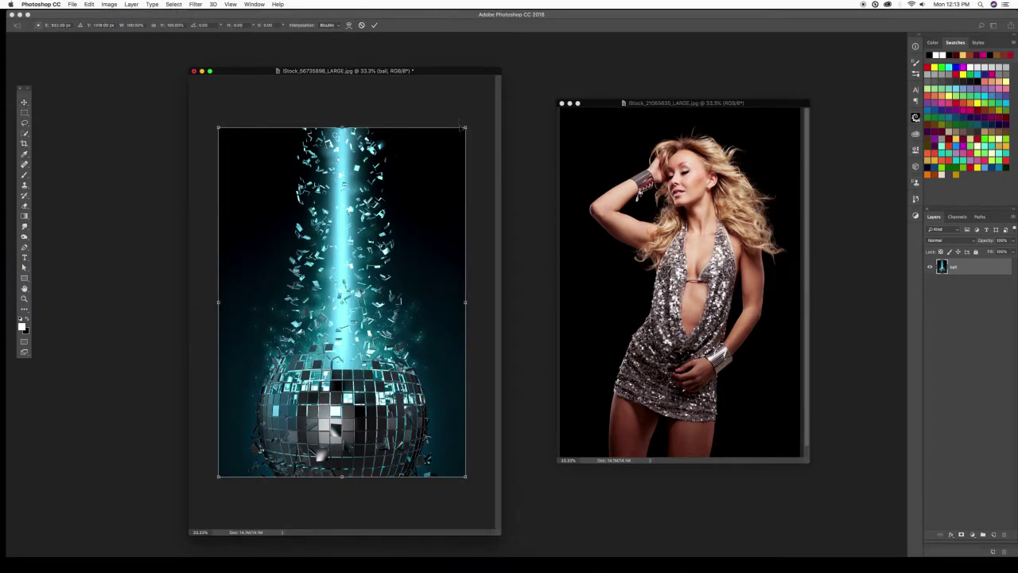
pyautogui.moveTo(467, 126); pyautogui.dragTo(518, 72)
pyautogui.moveTo(374, 232); pyautogui.dragTo(369, 269)
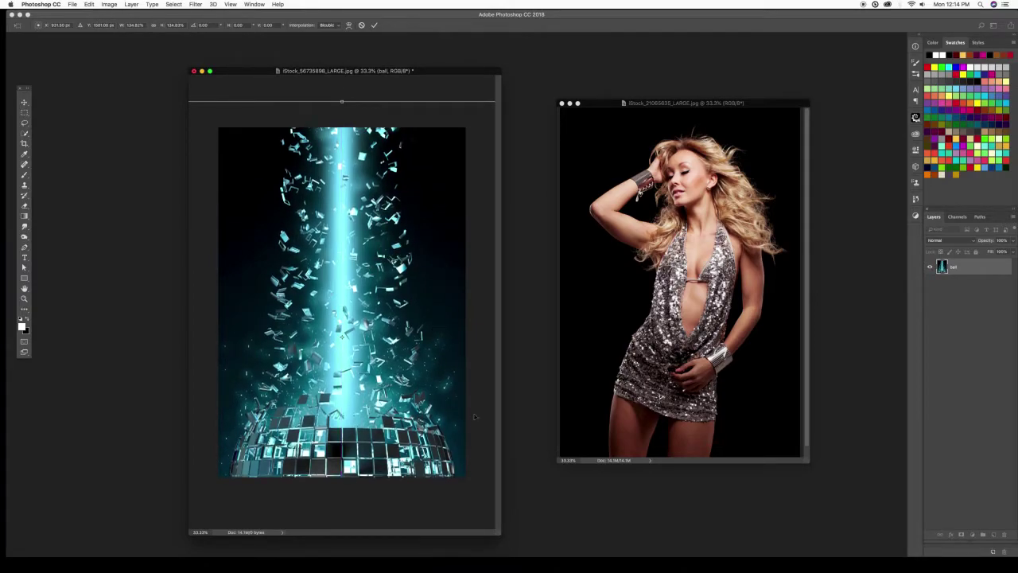
pyautogui.press('Return')
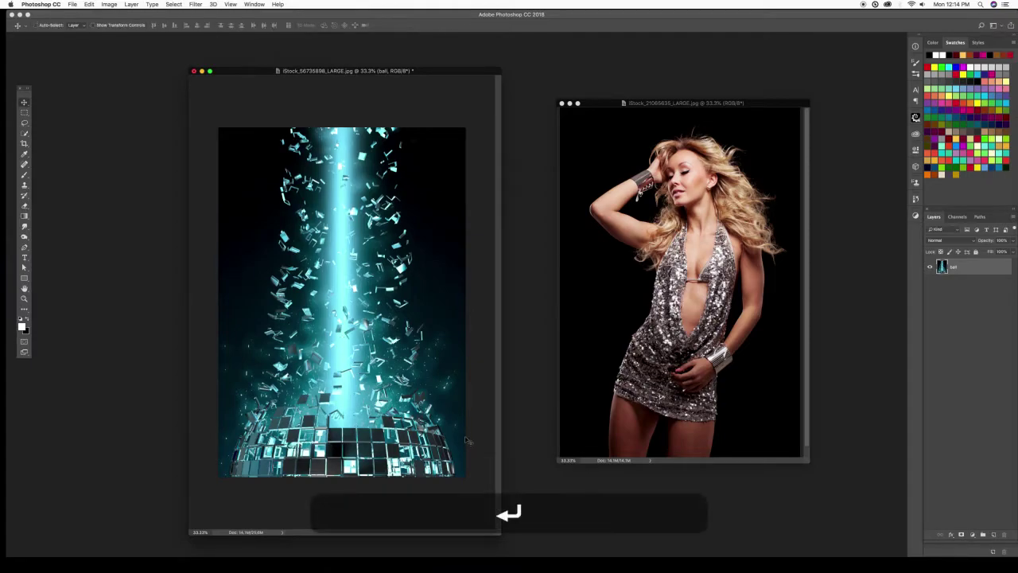
# Desaturate the ball layer to remove its teal colour.
pyautogui.moveTo(402, 71); pyautogui.dragTo(405, 51)
pyautogui.press('super+minus')
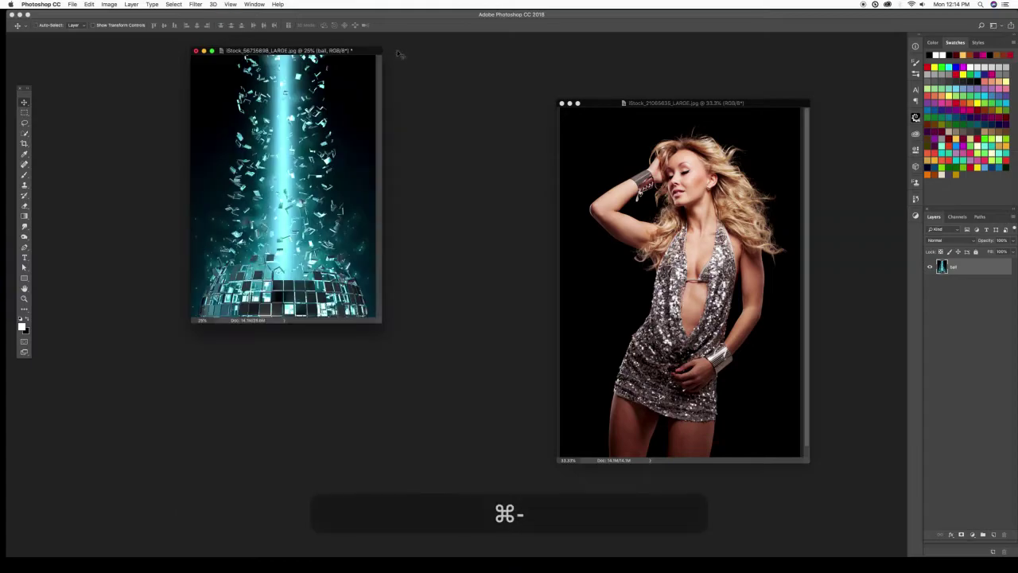
pyautogui.moveTo(340, 50); pyautogui.dragTo(378, 110)
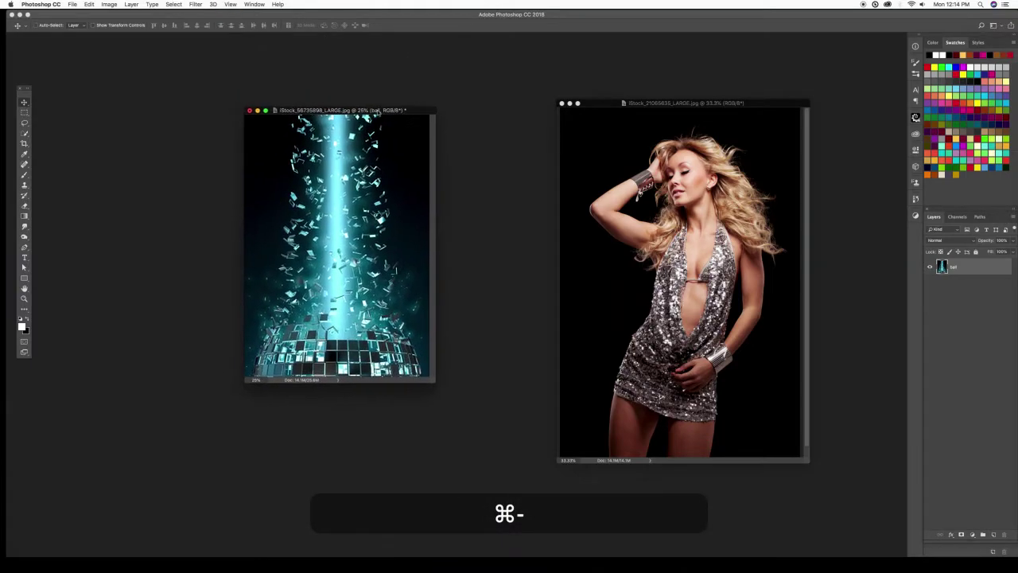
pyautogui.press('shift+super+u')
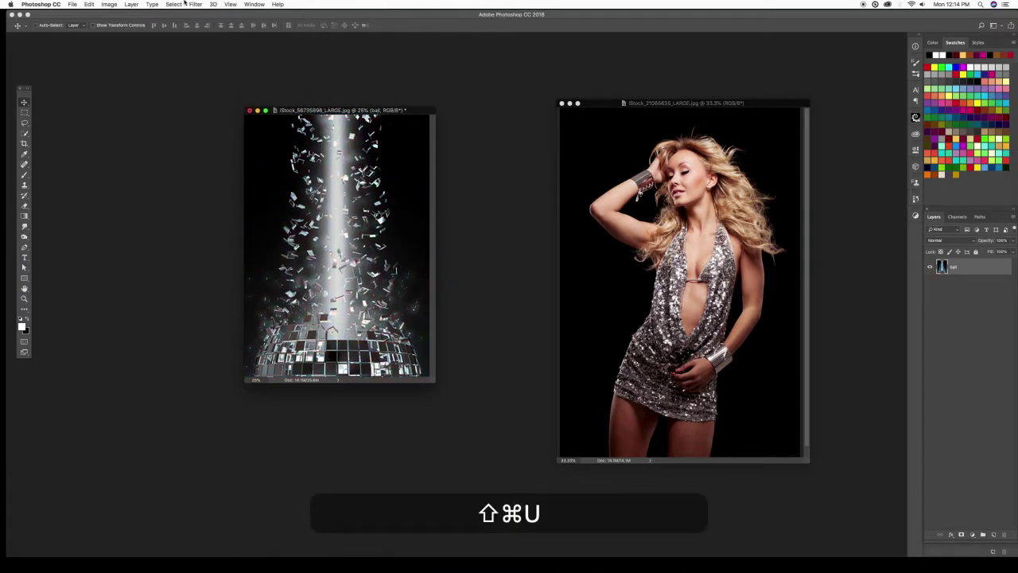
pyautogui.click(102, 4)
pyautogui.moveTo(127, 26)
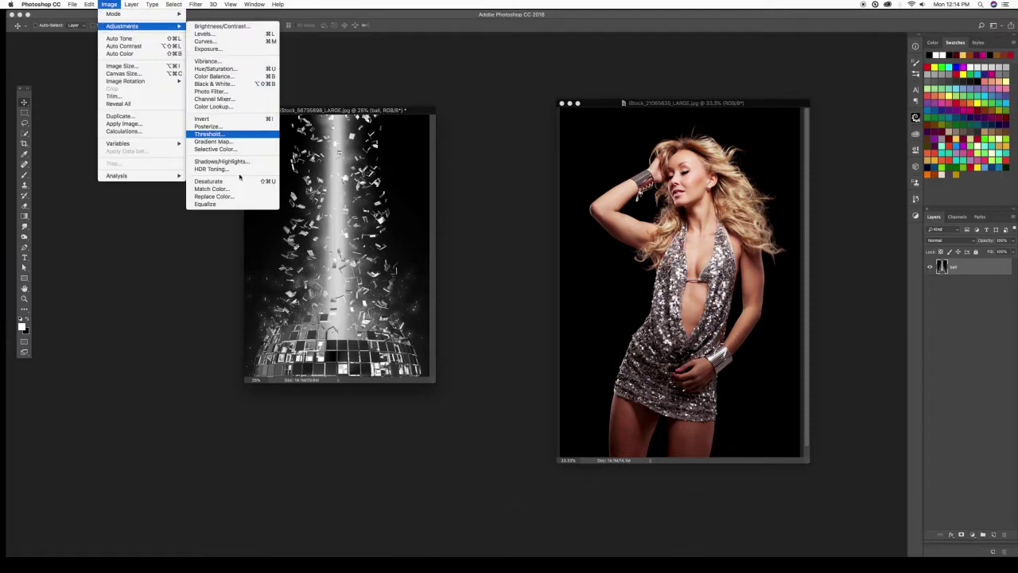
pyautogui.click(208, 181)
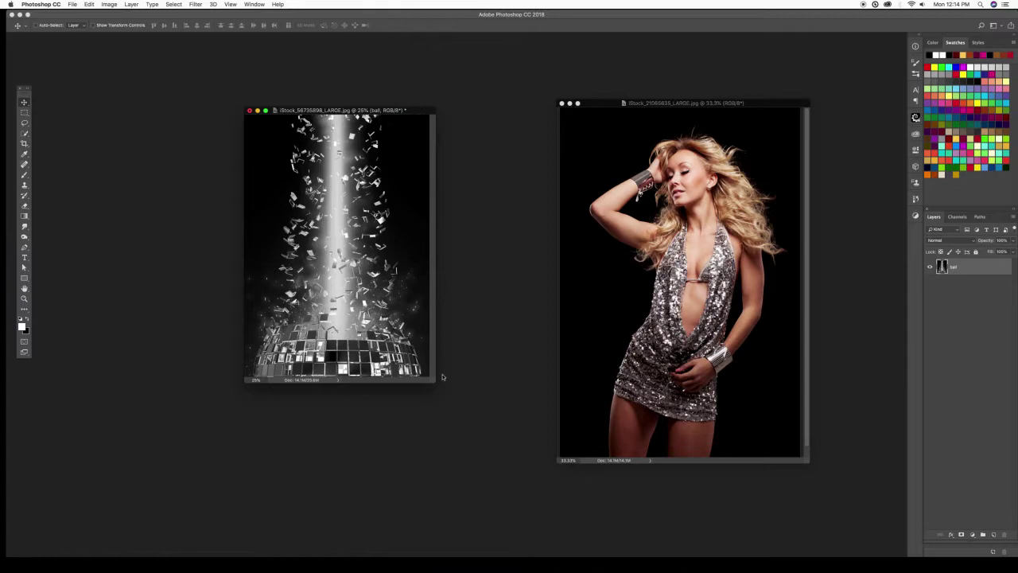
# Brighten the ball layer's highlights with Levels by lowering the white input level slightly.
pyautogui.moveTo(433, 381); pyautogui.dragTo(481, 453)
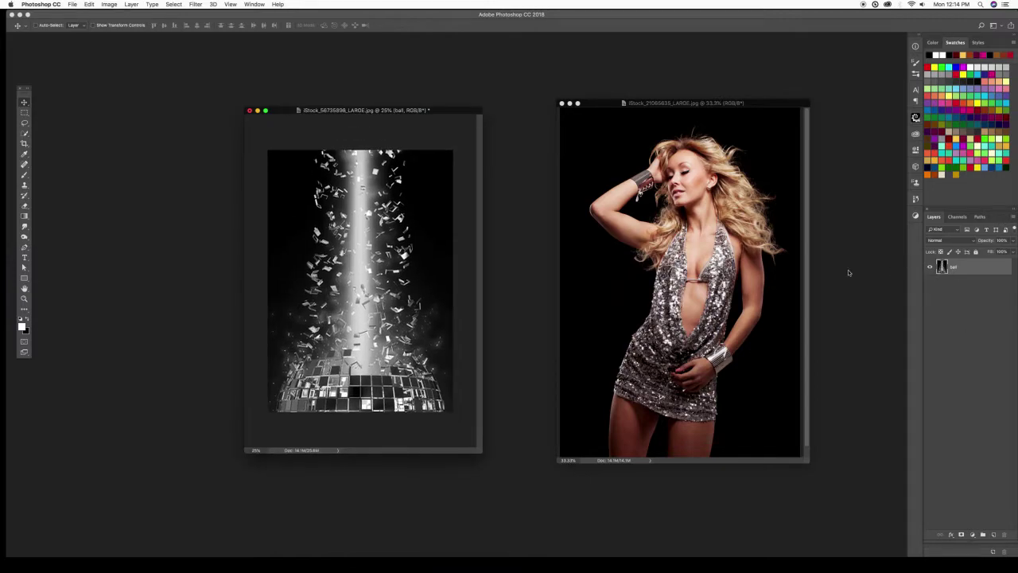
pyautogui.press('super+l')
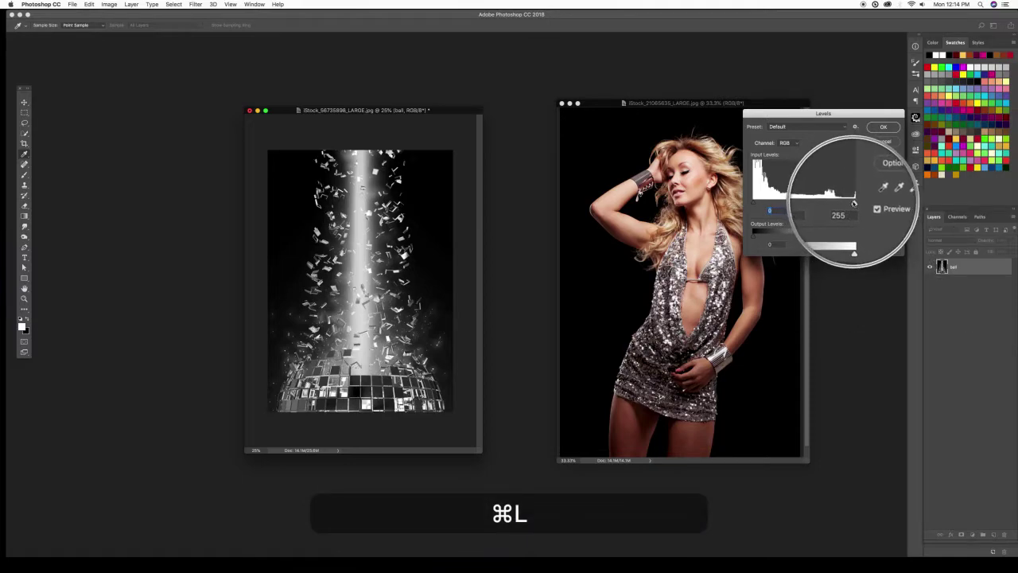
pyautogui.moveTo(856, 196)
pyautogui.mouseDown()
pyautogui.moveTo(824, 203)
pyautogui.moveTo(840, 204)
pyautogui.mouseUp()
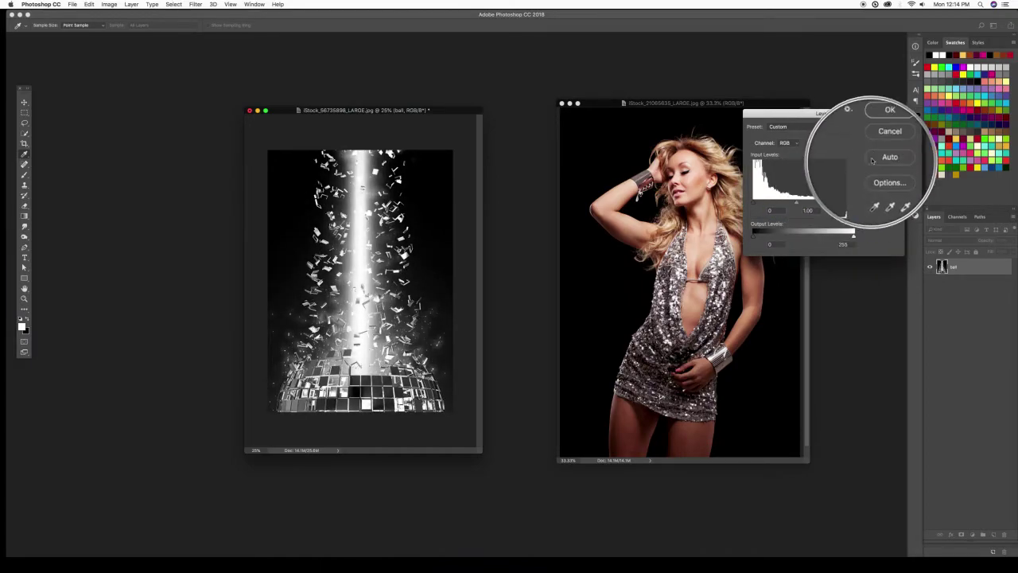
pyautogui.click(883, 128)
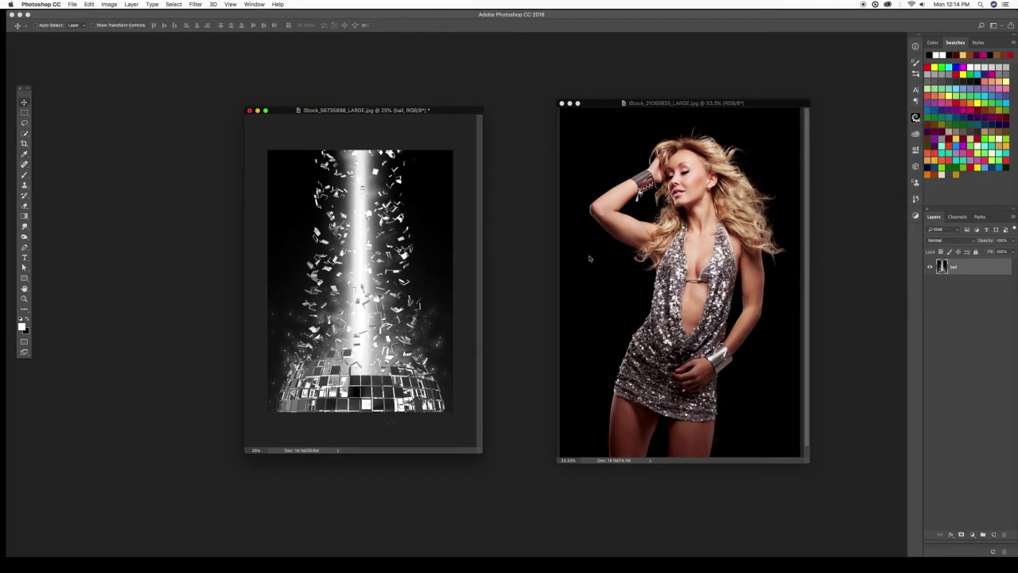
# Copy the woman photo's Background layer into the disco ball document, centred above the ball layer.
pyautogui.click(661, 103)
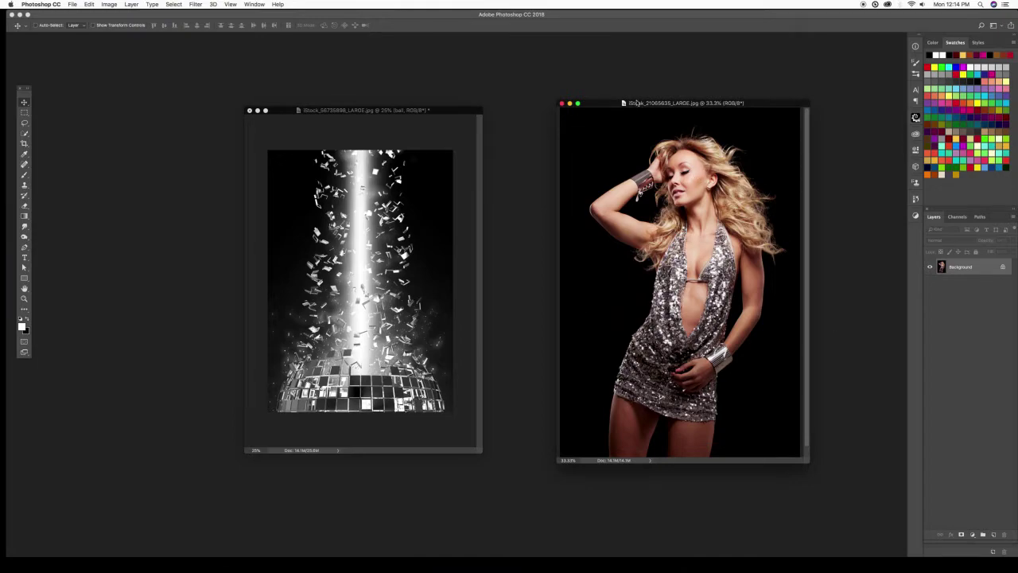
pyautogui.moveTo(637, 102); pyautogui.dragTo(674, 116)
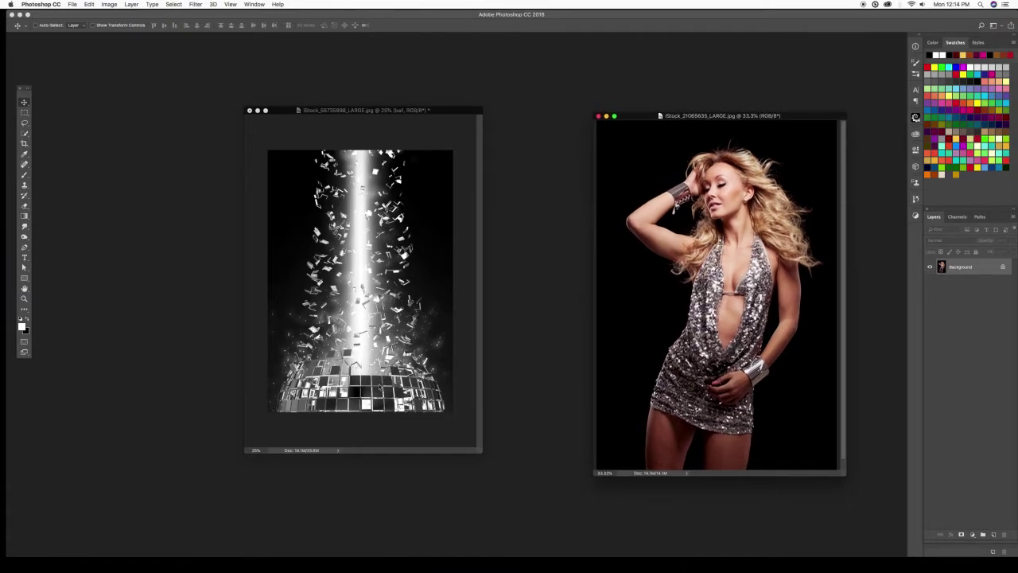
pyautogui.click(865, 561)
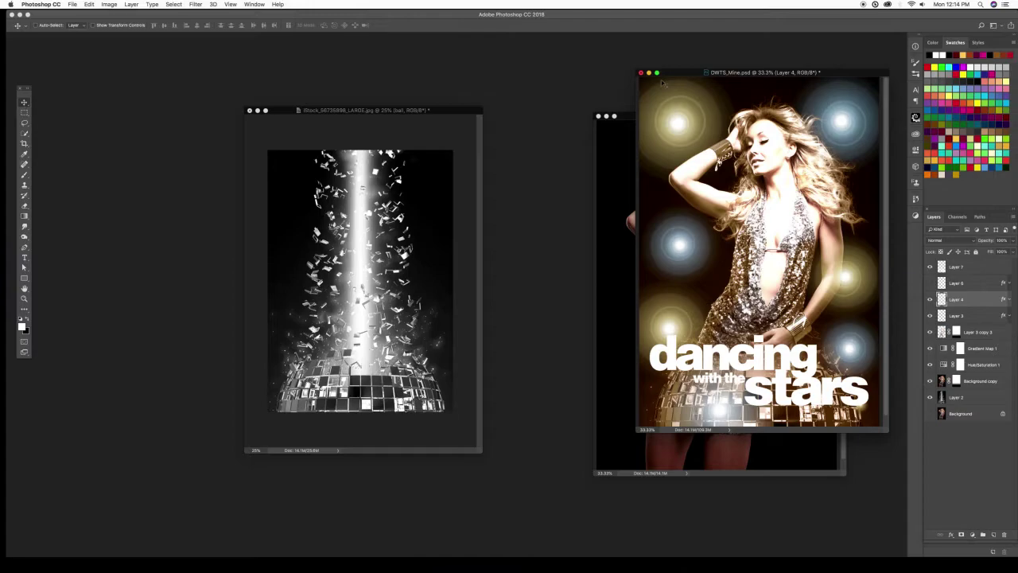
pyautogui.click(649, 74)
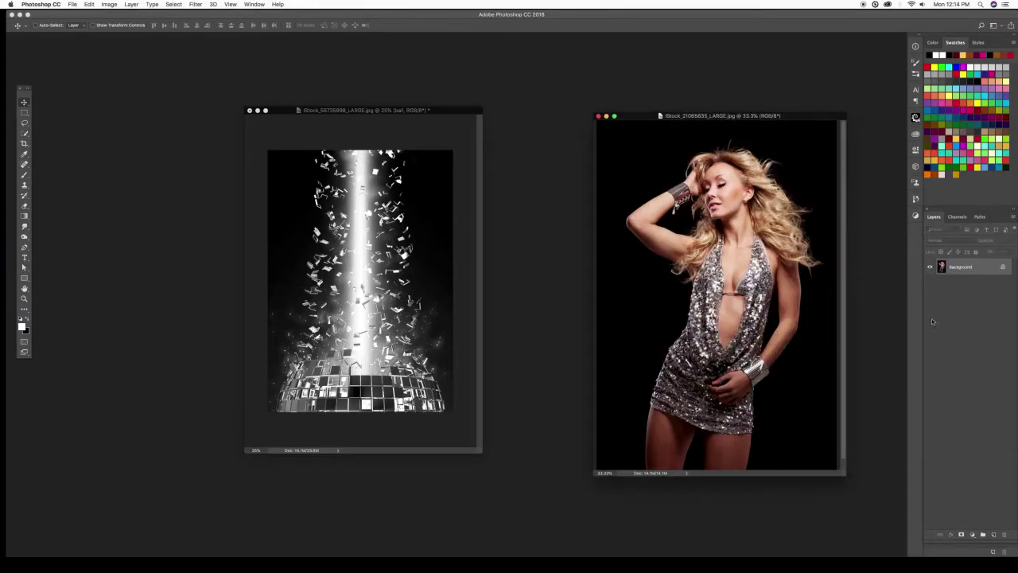
pyautogui.moveTo(984, 268); pyautogui.dragTo(360, 279)
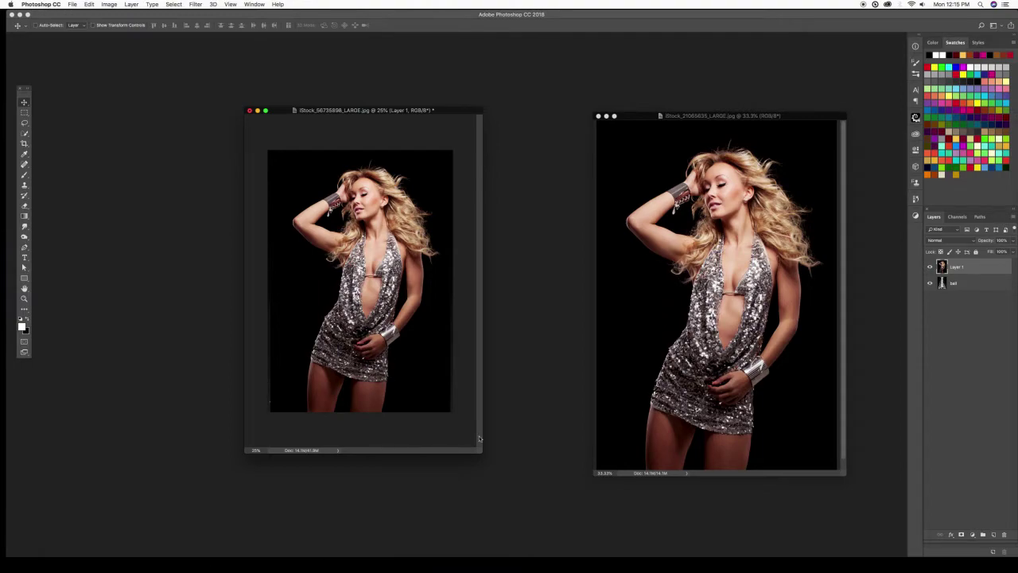
# Scale the woman layer up slightly with Free Transform so it covers the full canvas width.
pyautogui.moveTo(479, 451); pyautogui.dragTo(506, 477)
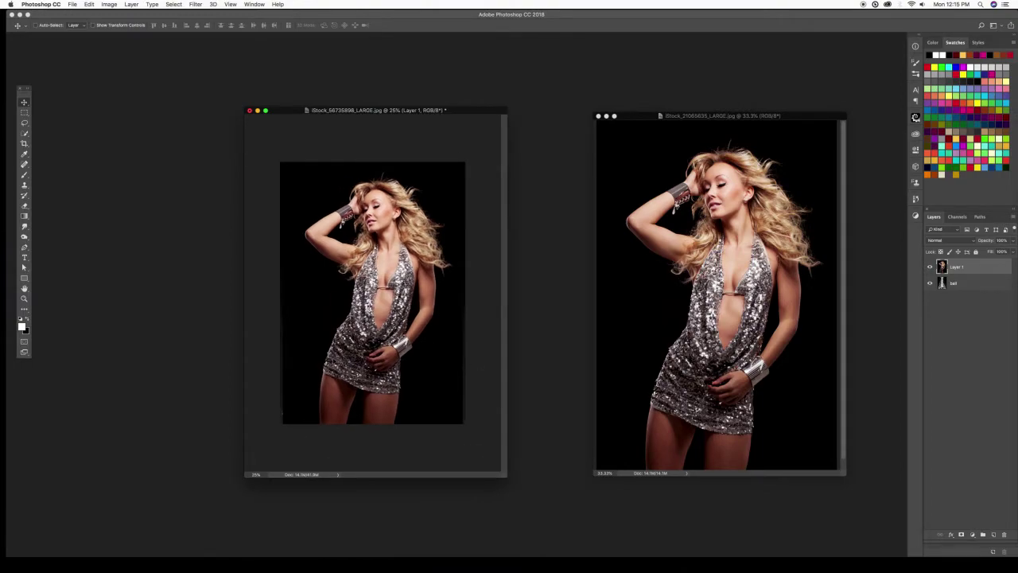
pyautogui.press('super+t')
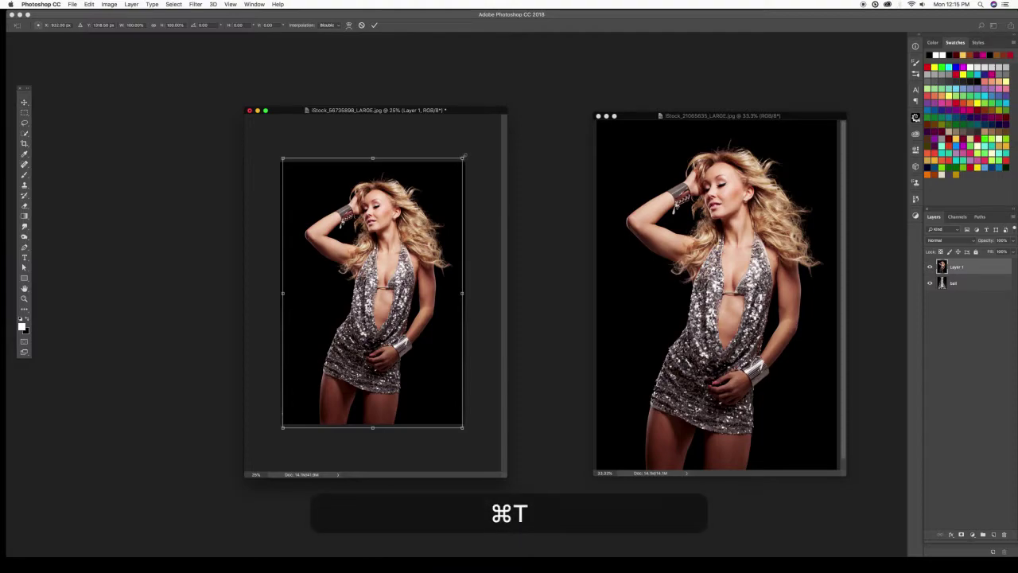
pyautogui.moveTo(466, 156); pyautogui.dragTo(470, 152)
pyautogui.press('Return')
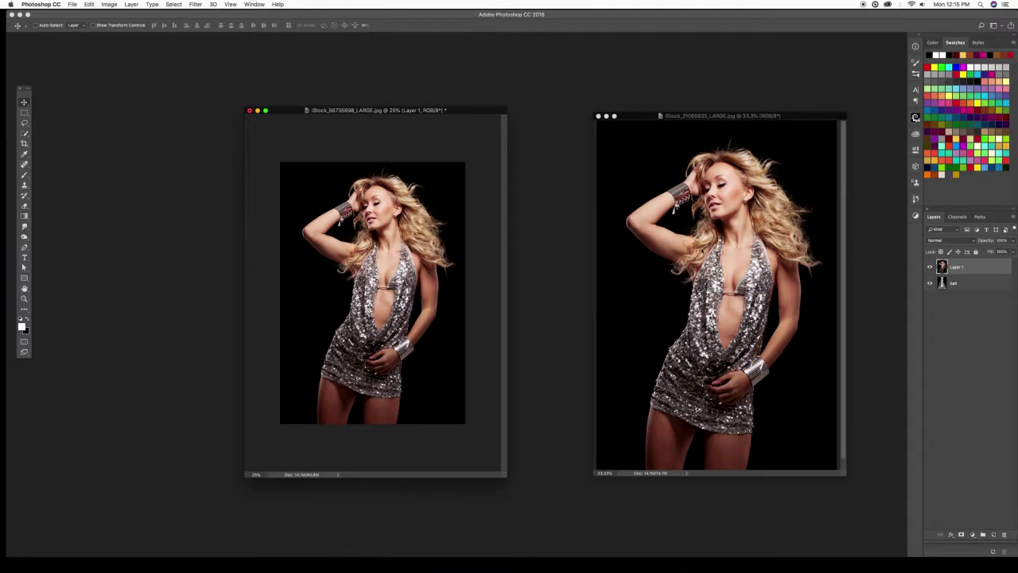
# Rename the woman's layer to girl.
pyautogui.doubleClick(955, 266)
pyautogui.write('girl')
pyautogui.press('Return')
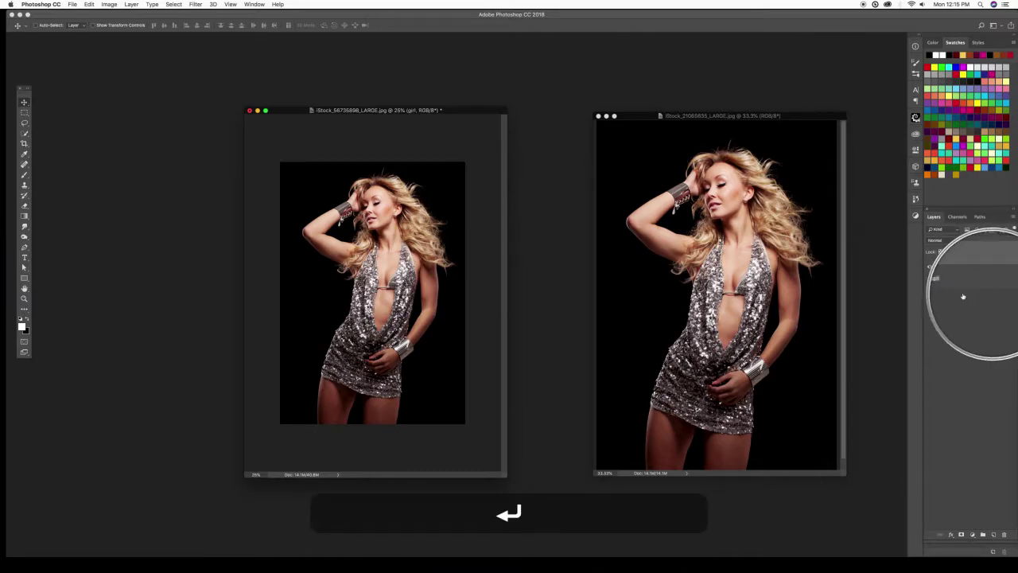
# Load the brightness of the composite RGB channel as a selection for the girl layer.
pyautogui.click(958, 216)
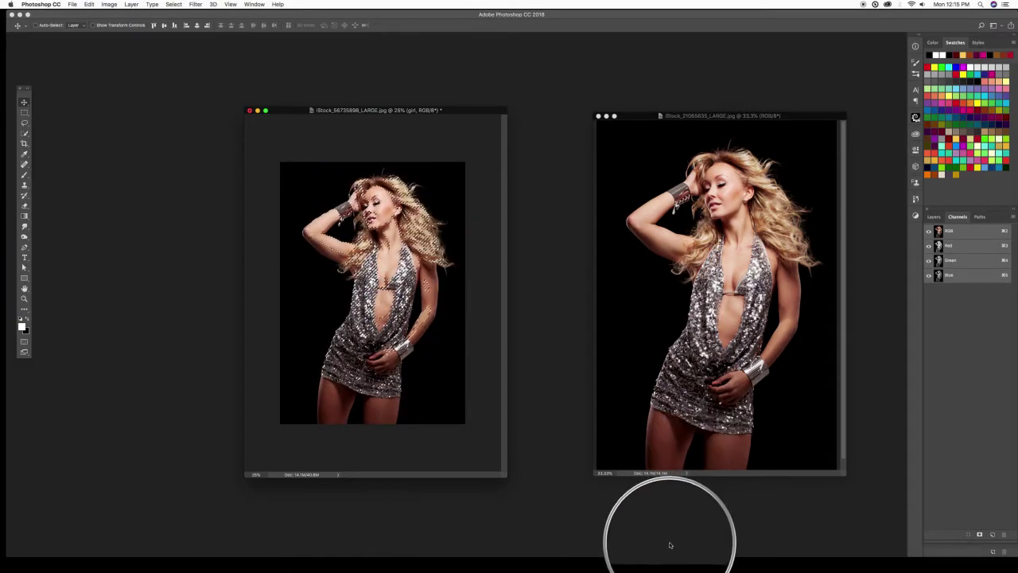
# Close the original woman photo and copy the brightness selection of the girl layer to a new layer above it.
pyautogui.click(934, 216)
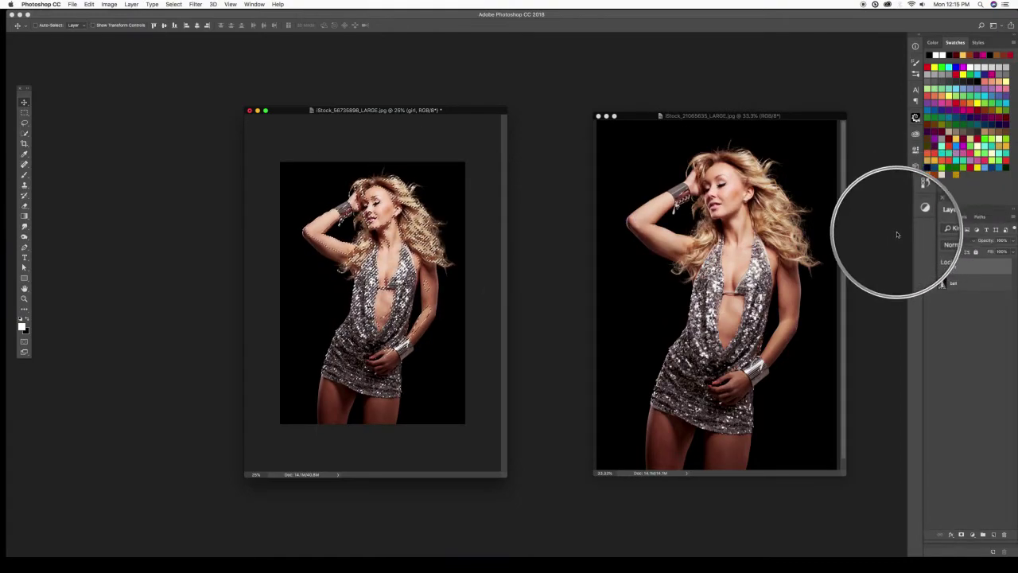
pyautogui.click(598, 117)
pyautogui.moveTo(444, 109); pyautogui.dragTo(642, 105)
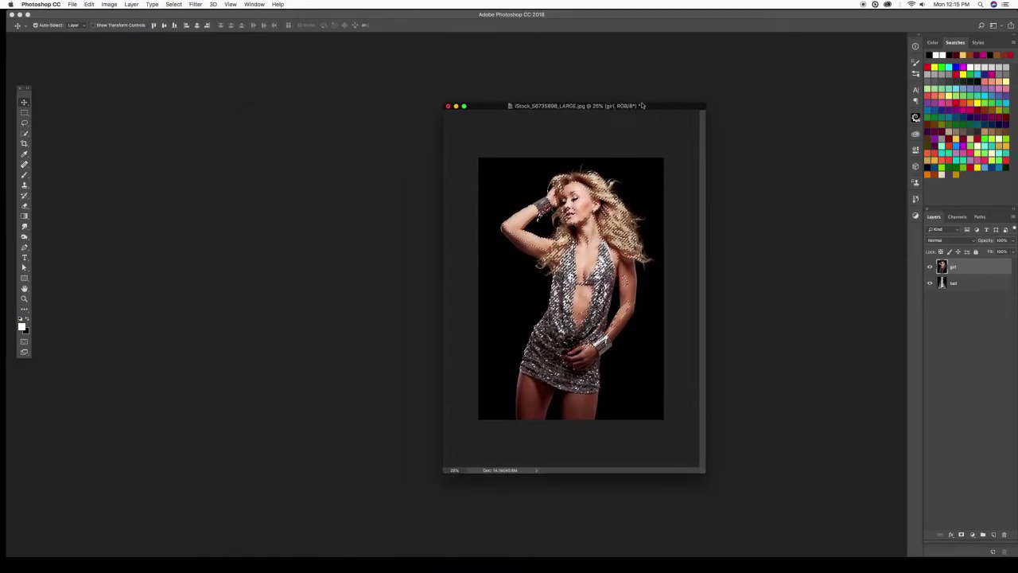
pyautogui.press('super+equal')
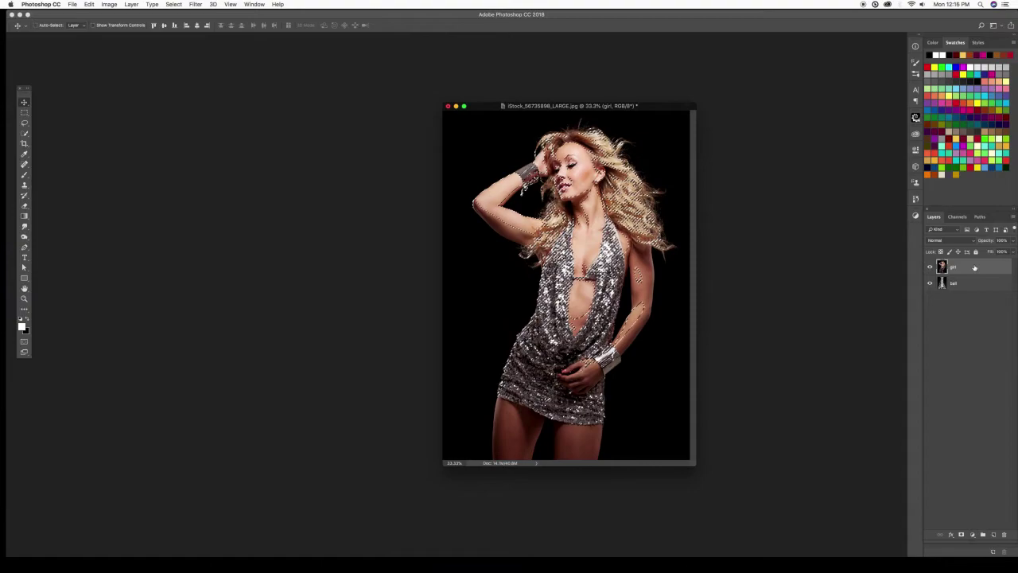
pyautogui.press('super+j')
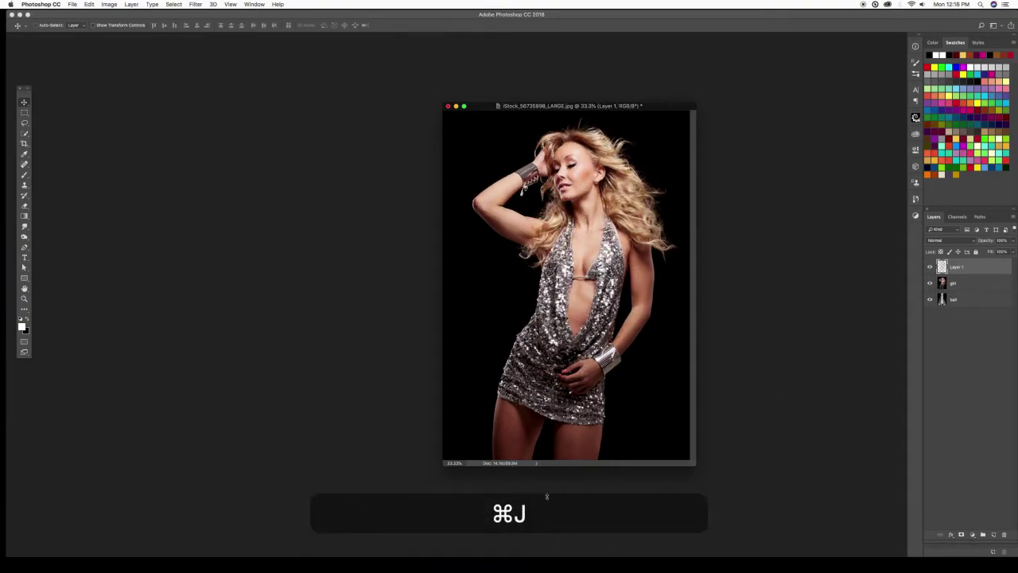
# Inspect the copied highlights on their own, and leave Layer 1 hidden with the girl and ball layers shown.
pyautogui.click(931, 300)
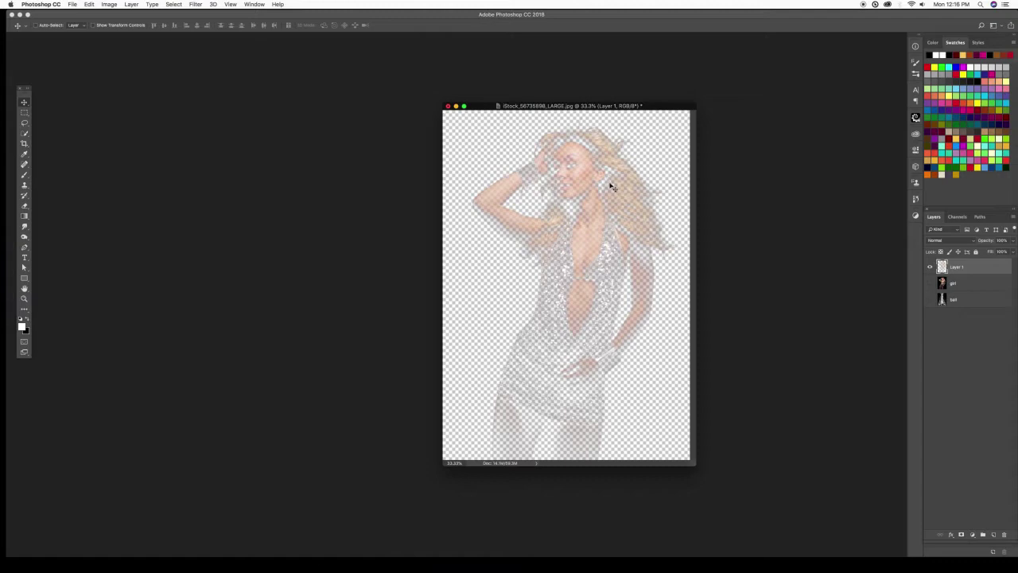
pyautogui.click(929, 268)
pyautogui.click(930, 283)
pyautogui.click(930, 299)
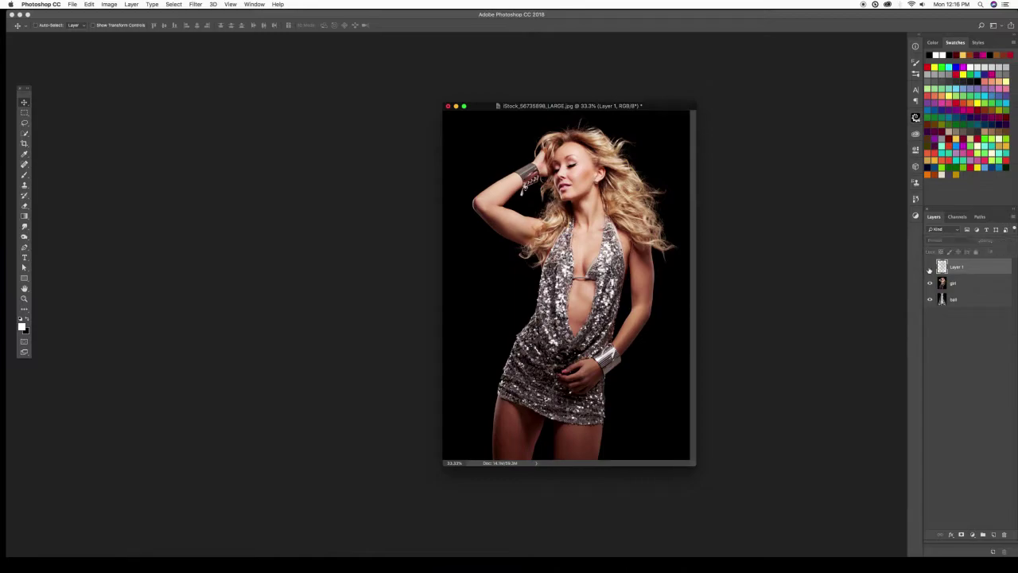
pyautogui.click(930, 284)
pyautogui.click(930, 299)
pyautogui.click(930, 268)
pyautogui.click(929, 269)
pyautogui.click(930, 283)
# Desaturate the girl layer to black and white.
pyautogui.click(968, 285)
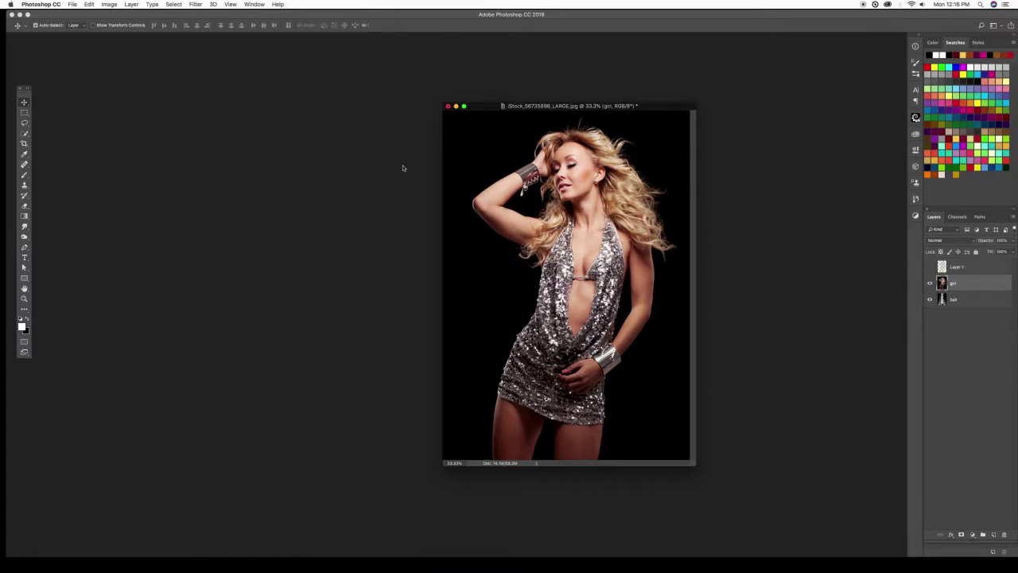
pyautogui.press('super+shift+u')
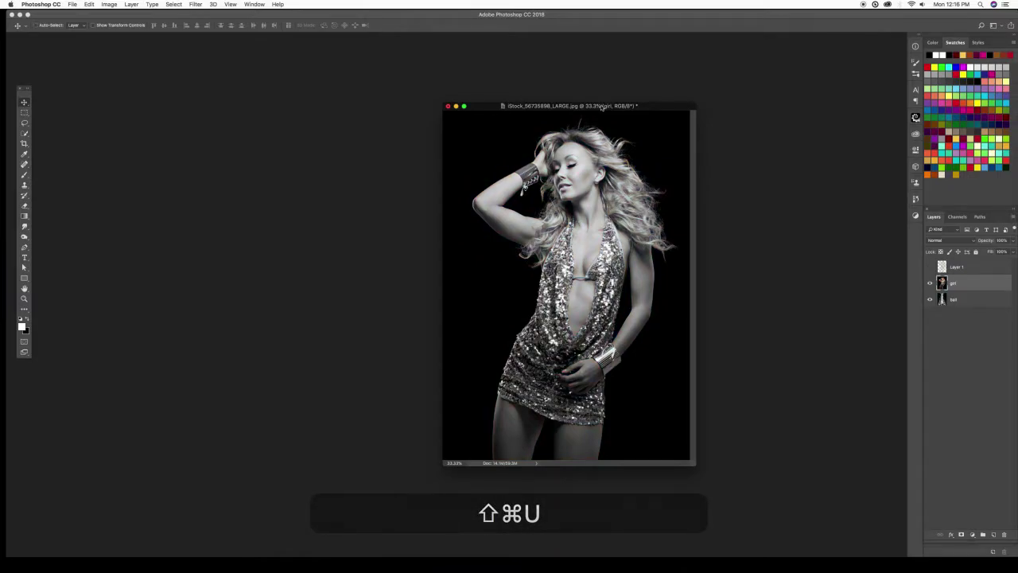
pyautogui.moveTo(600, 105); pyautogui.dragTo(554, 58)
# Brighten the girl layer's highlights with Levels by lowering the white input level to about 218.
pyautogui.press('super+equal')
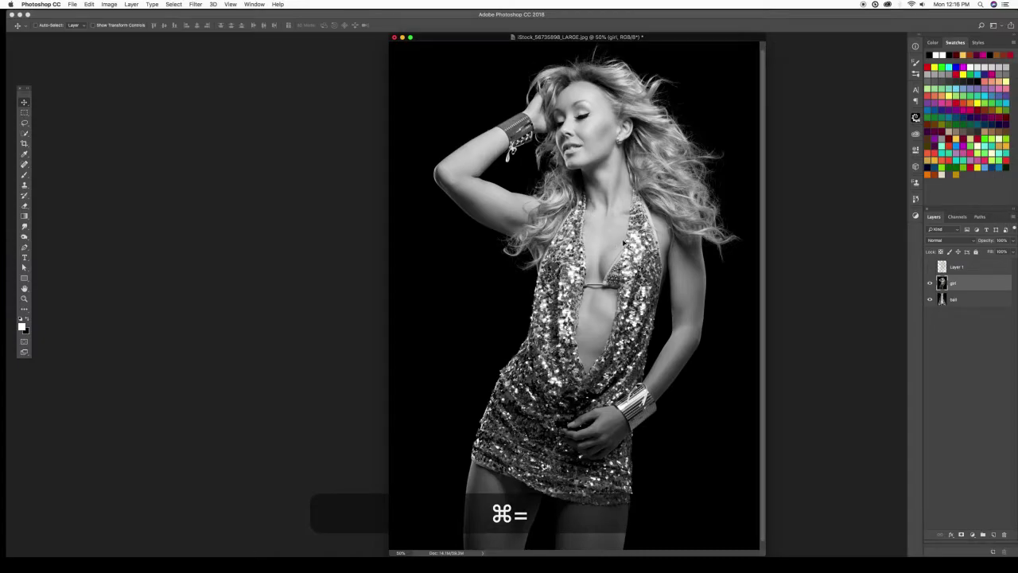
pyautogui.press('super+l')
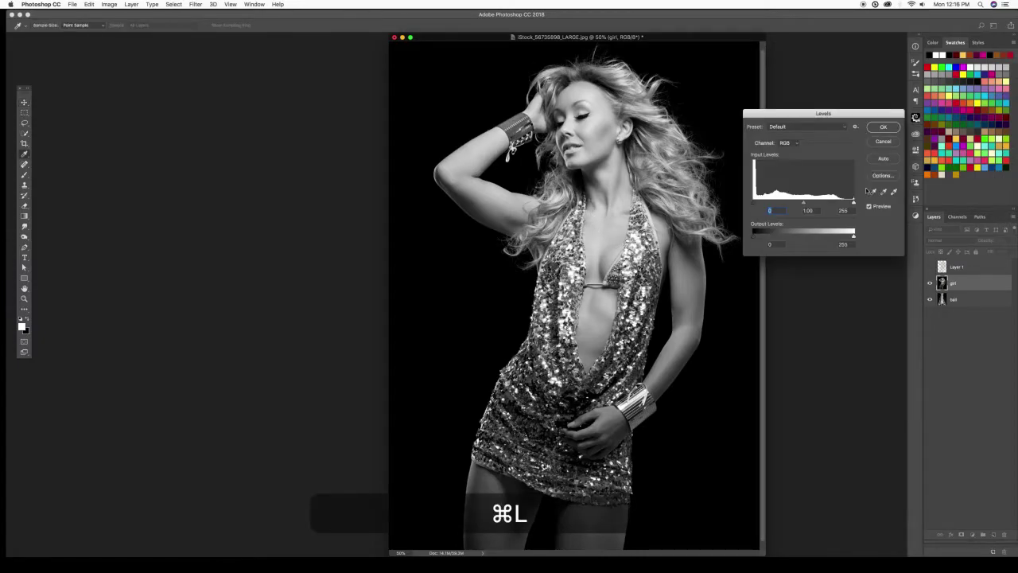
pyautogui.moveTo(853, 203); pyautogui.dragTo(837, 203)
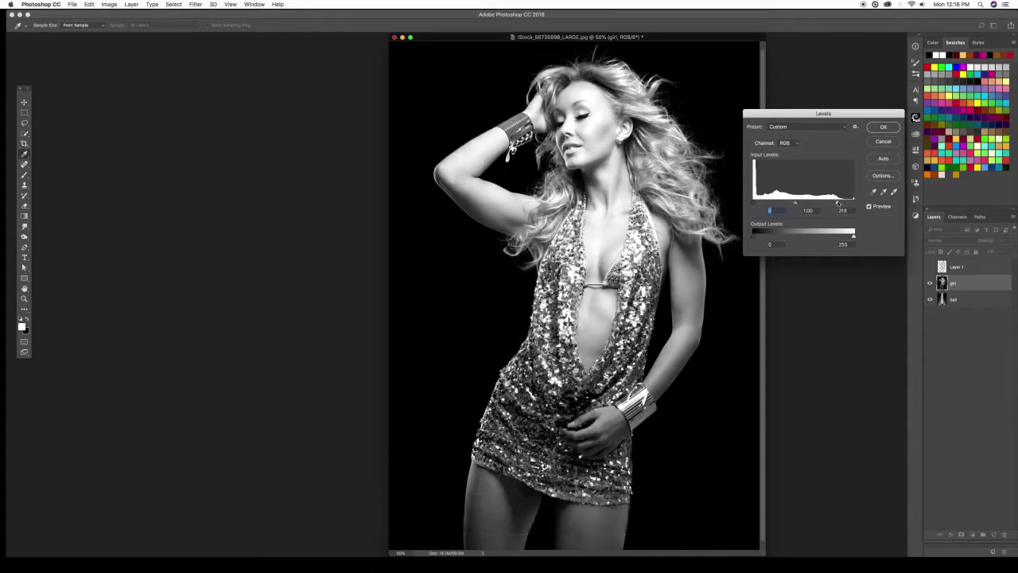
pyautogui.click(883, 127)
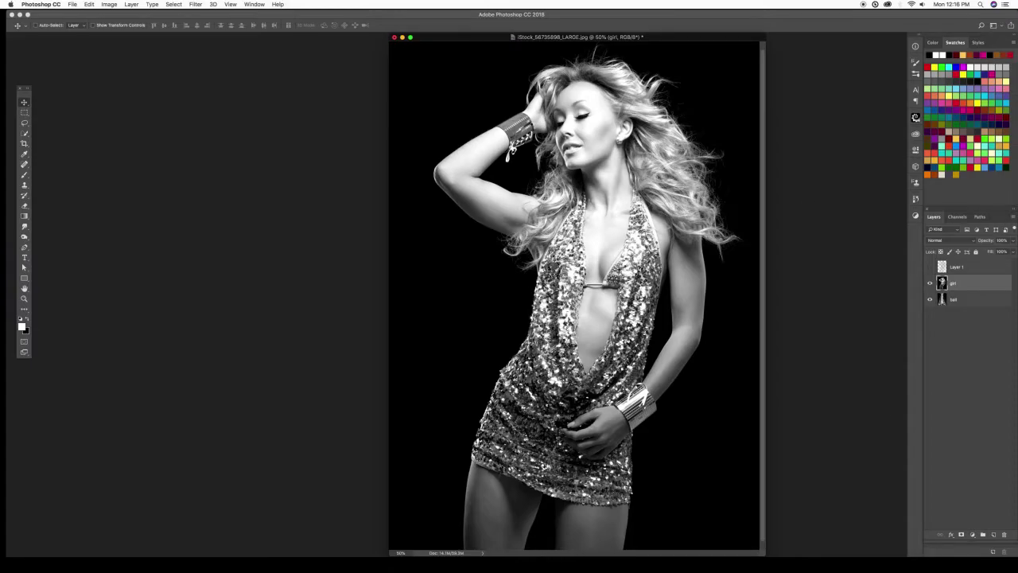
# Compare the girl layer with the ball beneath it, and add a white layer mask to the girl layer for editing.
pyautogui.click(929, 284)
pyautogui.click(929, 284)
pyautogui.click(930, 283)
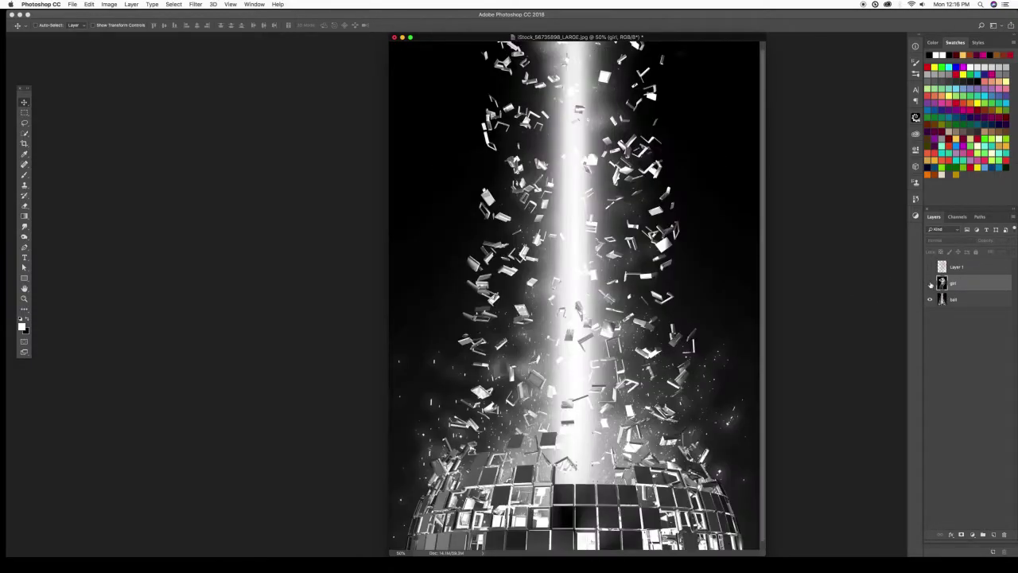
pyautogui.click(930, 284)
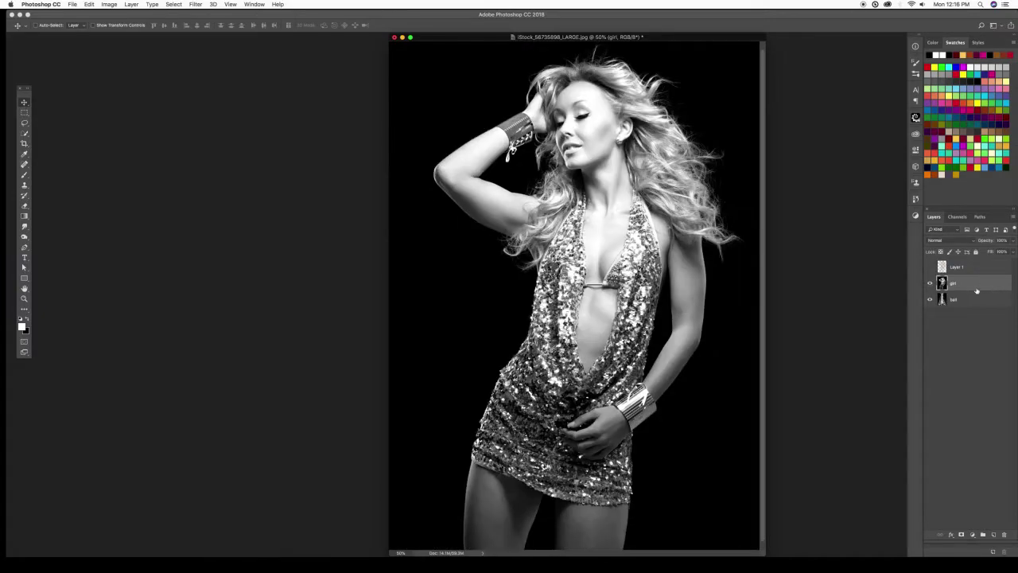
pyautogui.click(961, 536)
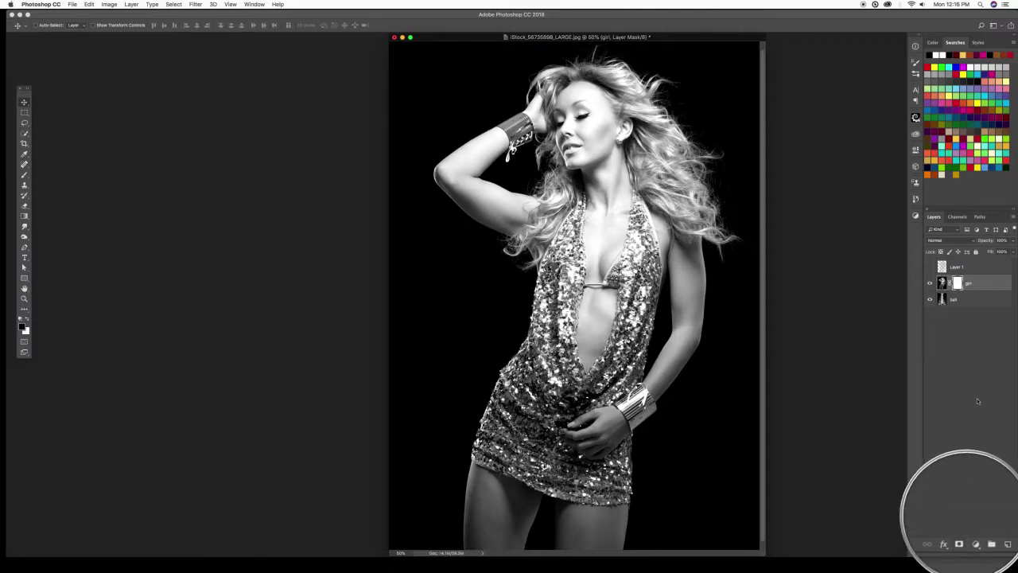
pyautogui.click(942, 283)
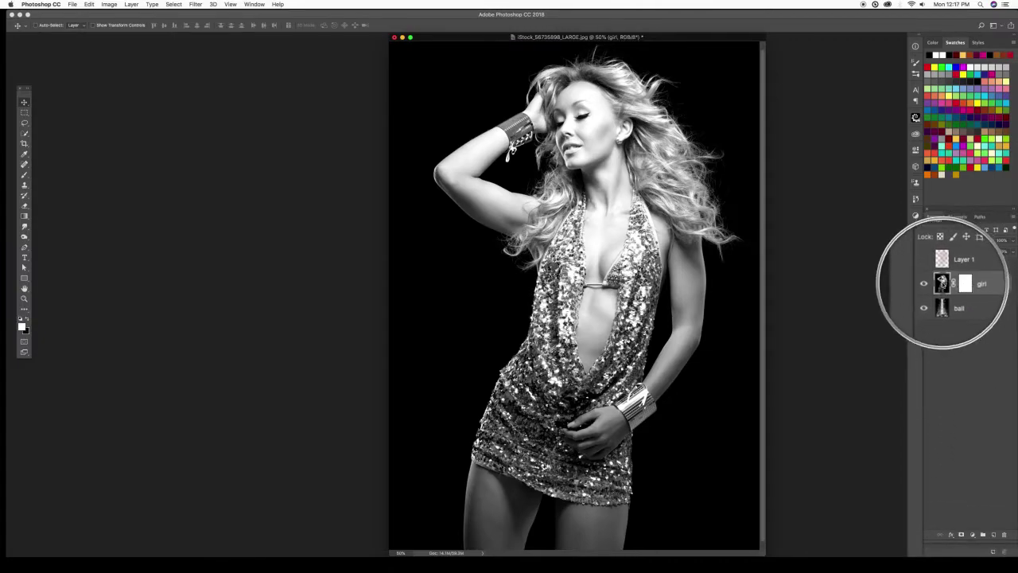
pyautogui.click(958, 284)
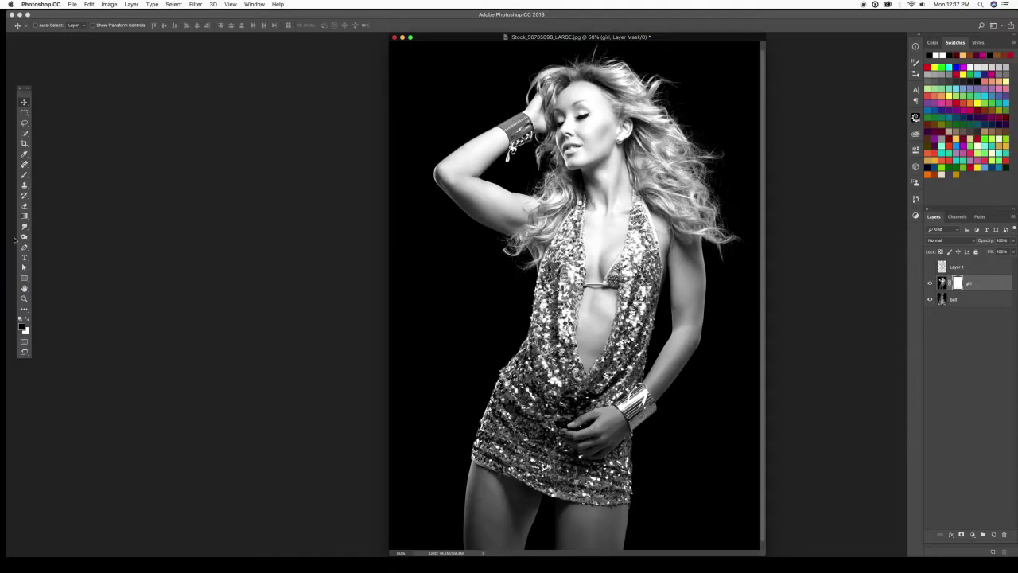
# Set the Gradient tool to the Foreground to Transparent gradient with black as the foreground color.
pyautogui.press('g')
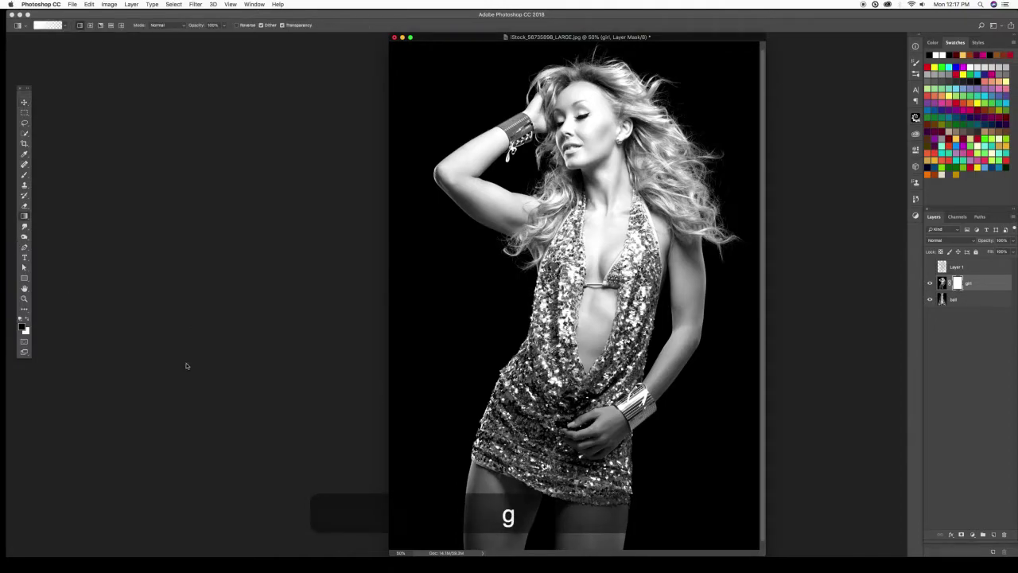
pyautogui.click(46, 30)
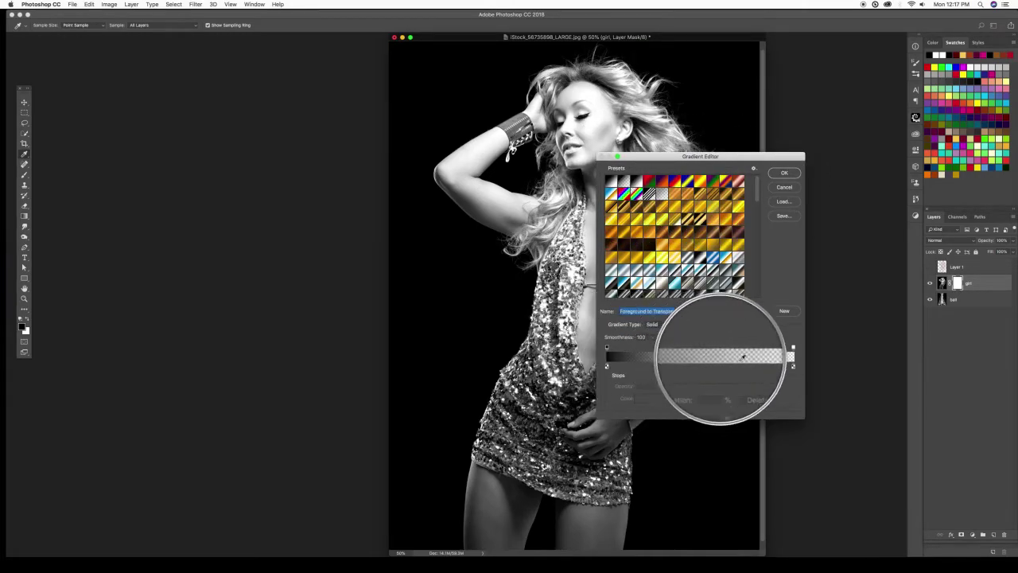
pyautogui.click(784, 174)
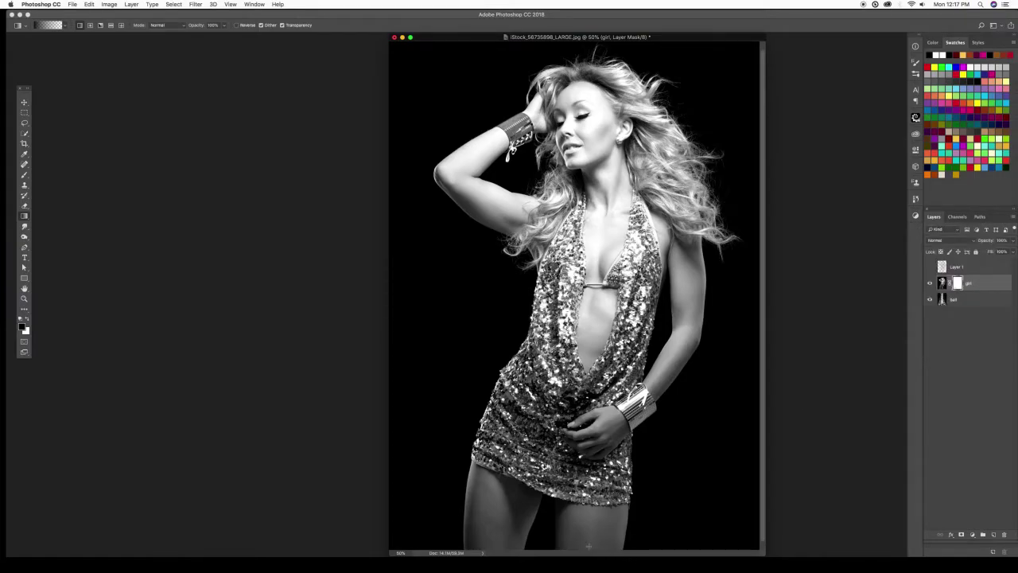
# Fade the woman's lower body and sides into the disco ball with several black-to-transparent gradients on the girl layer's mask.
pyautogui.press('super+minus')
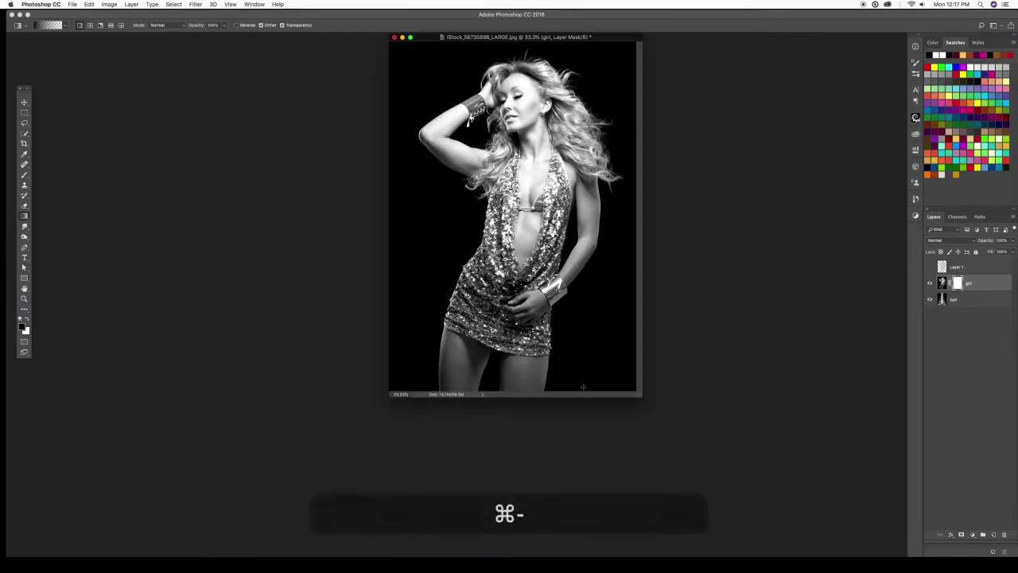
pyautogui.moveTo(638, 392); pyautogui.dragTo(695, 470)
pyautogui.moveTo(544, 428); pyautogui.dragTo(544, 212)
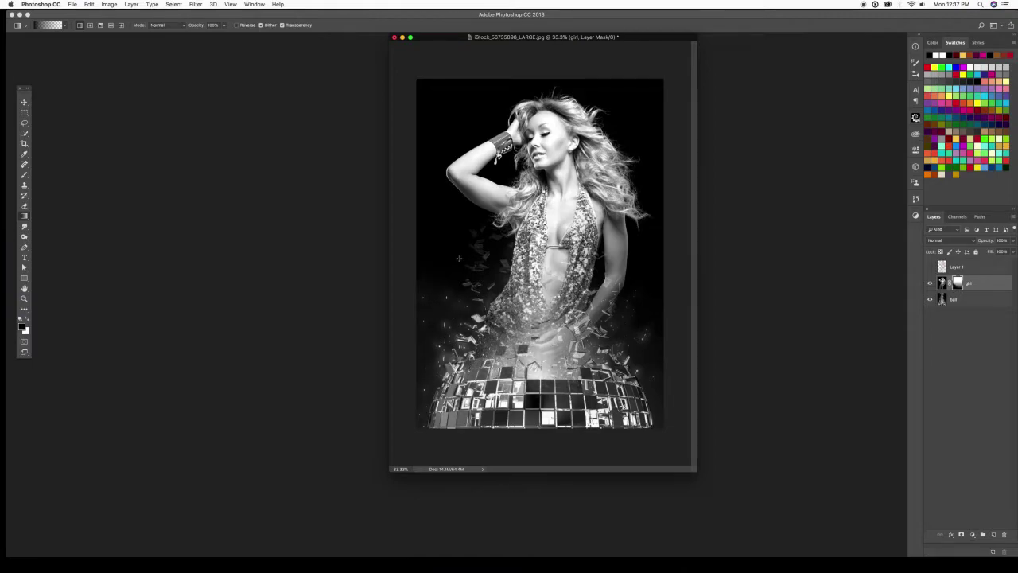
pyautogui.moveTo(459, 259); pyautogui.dragTo(473, 254)
pyautogui.moveTo(636, 354); pyautogui.dragTo(625, 313)
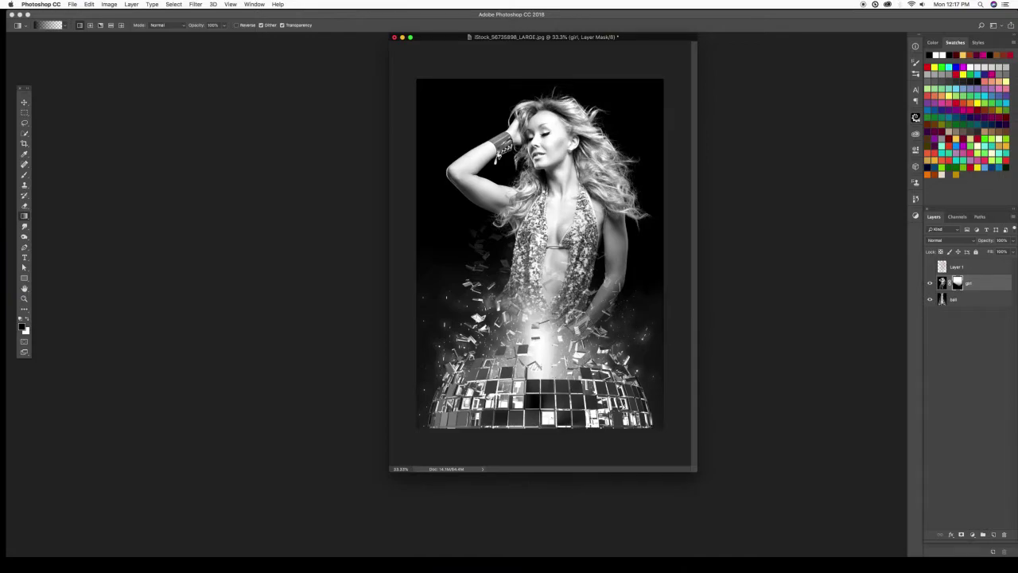
pyautogui.moveTo(589, 39); pyautogui.dragTo(535, 96)
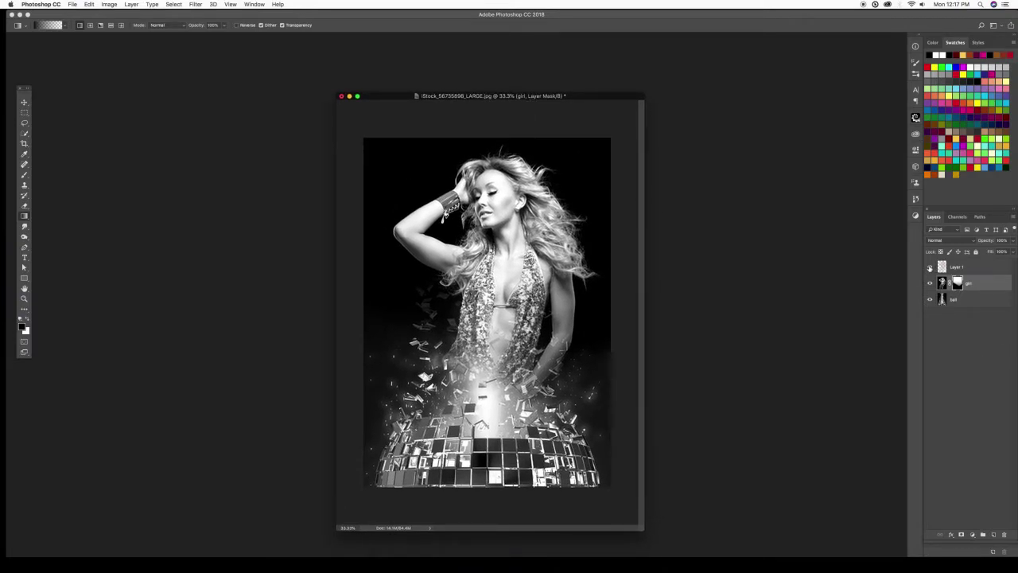
# Try the Screen blend mode on the girl layer, and undo it.
pyautogui.click(930, 267)
pyautogui.click(930, 268)
pyautogui.click(943, 284)
pyautogui.click(943, 241)
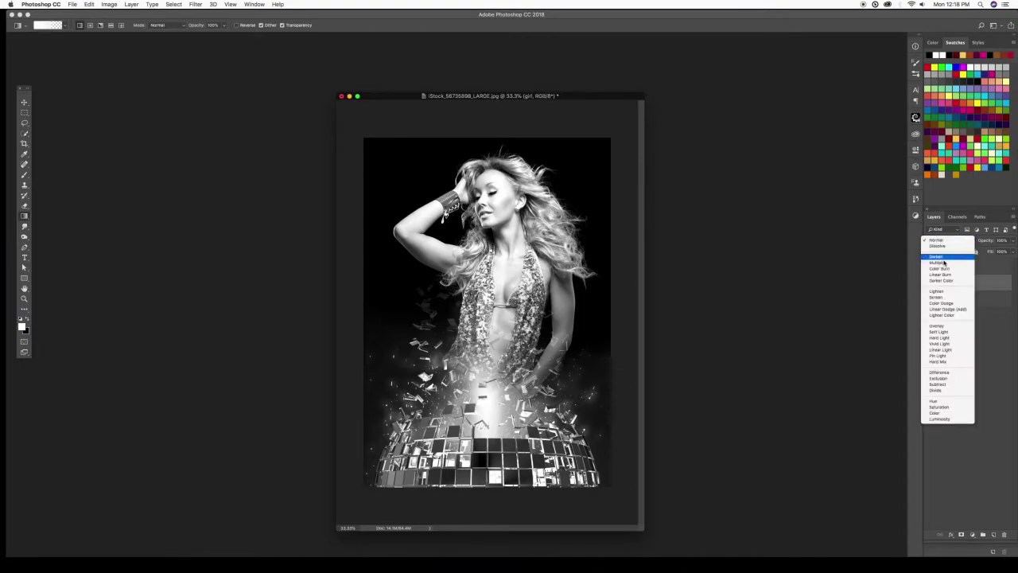
pyautogui.click(943, 298)
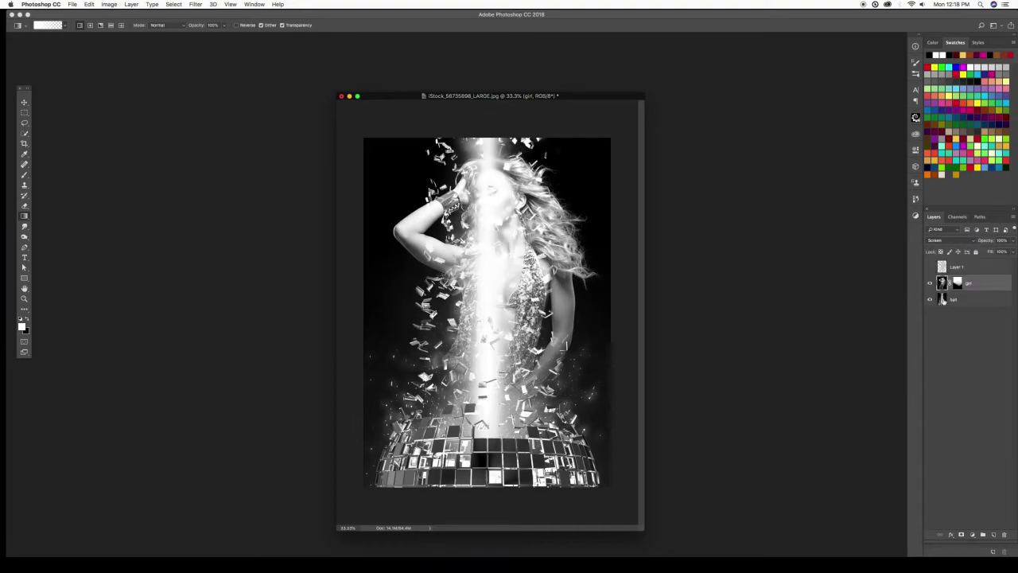
pyautogui.press('super+z')
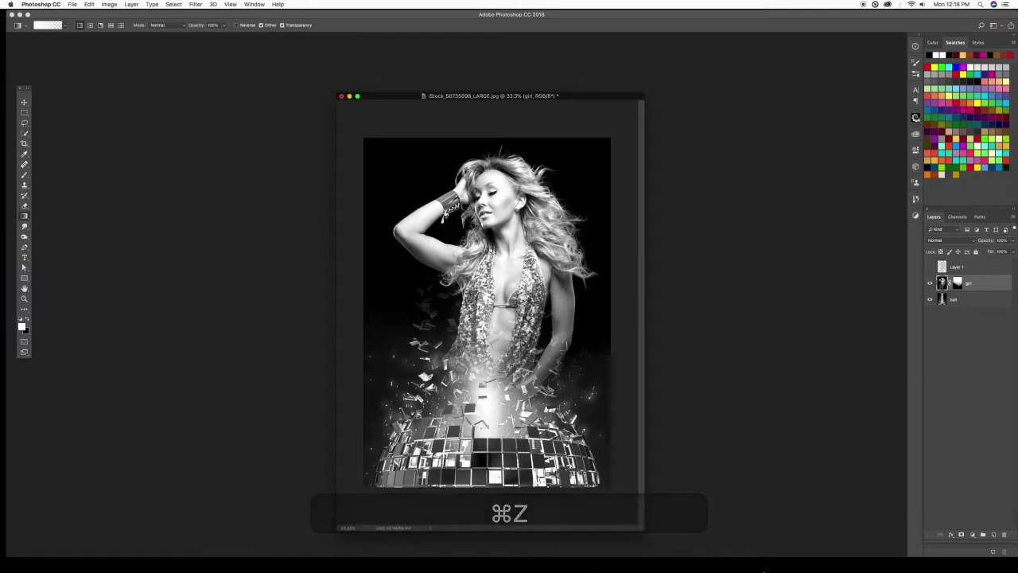
# Examine the Gradient Map 1 layer and its blend mode in the finished poster DWTS_Mine.psd, and return to the working document.
pyautogui.click(870, 566)
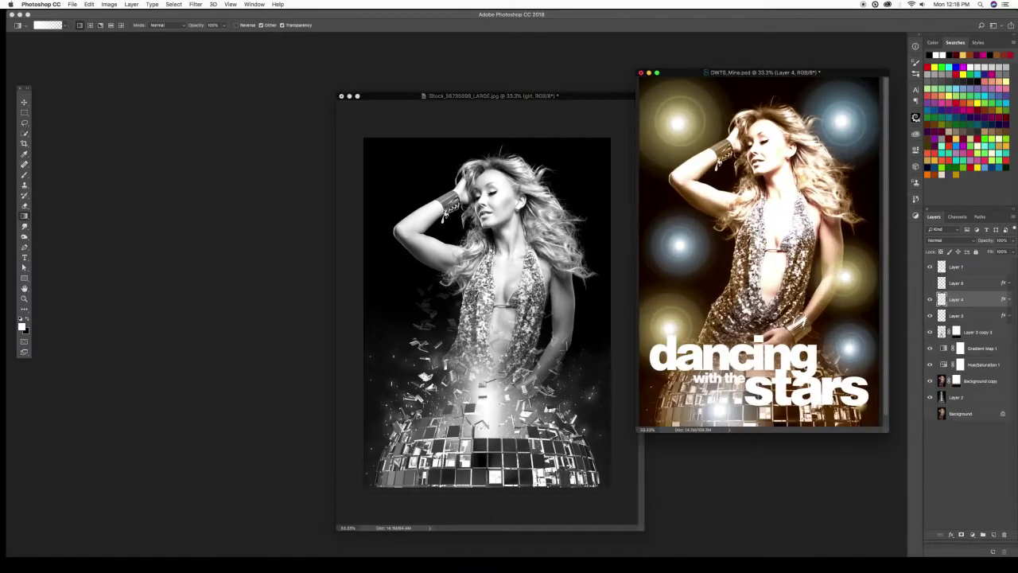
pyautogui.click(931, 349)
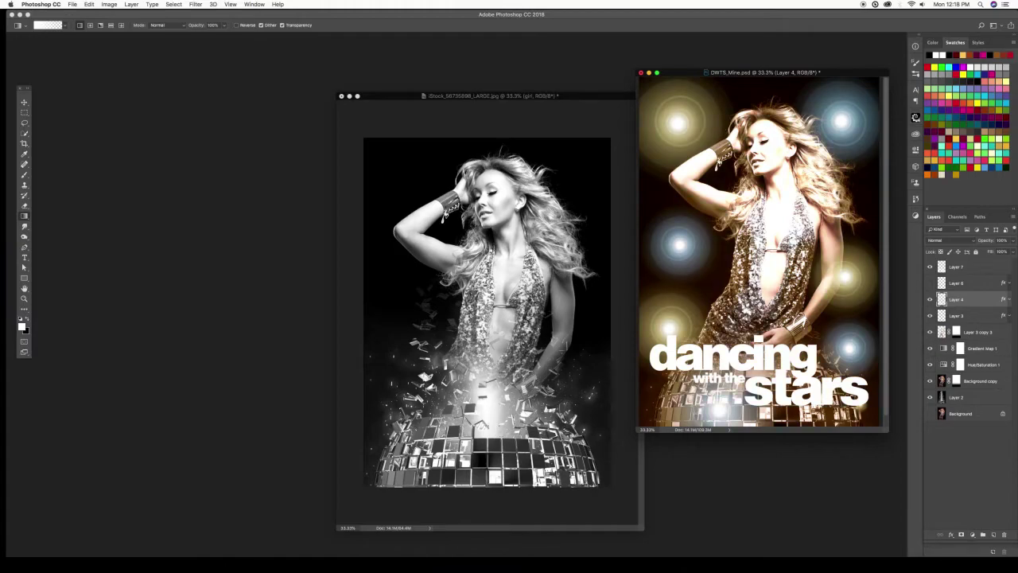
pyautogui.click(983, 351)
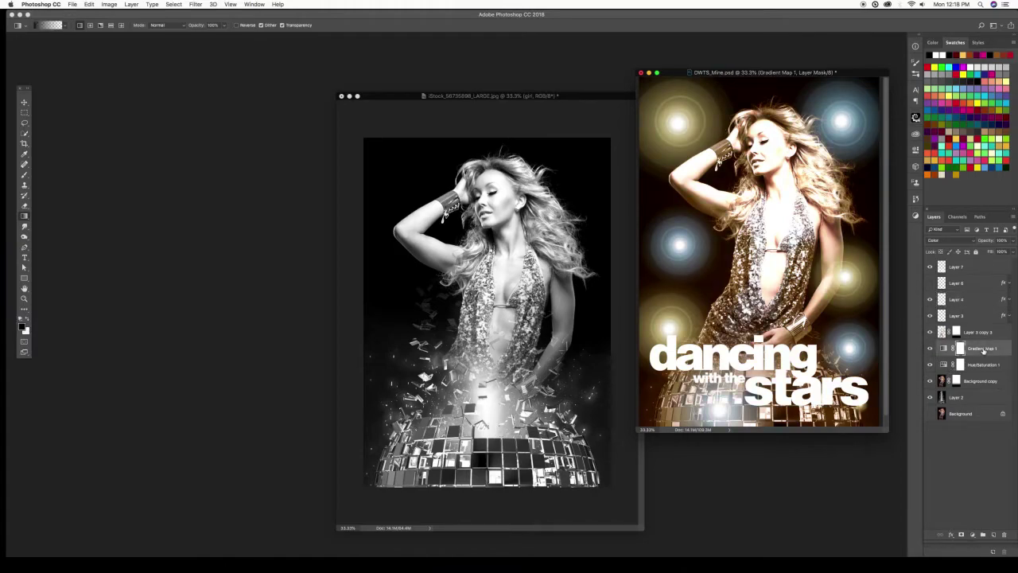
pyautogui.click(950, 241)
pyautogui.click(949, 243)
pyautogui.click(569, 112)
pyautogui.moveTo(544, 95); pyautogui.dragTo(573, 66)
pyautogui.click(649, 72)
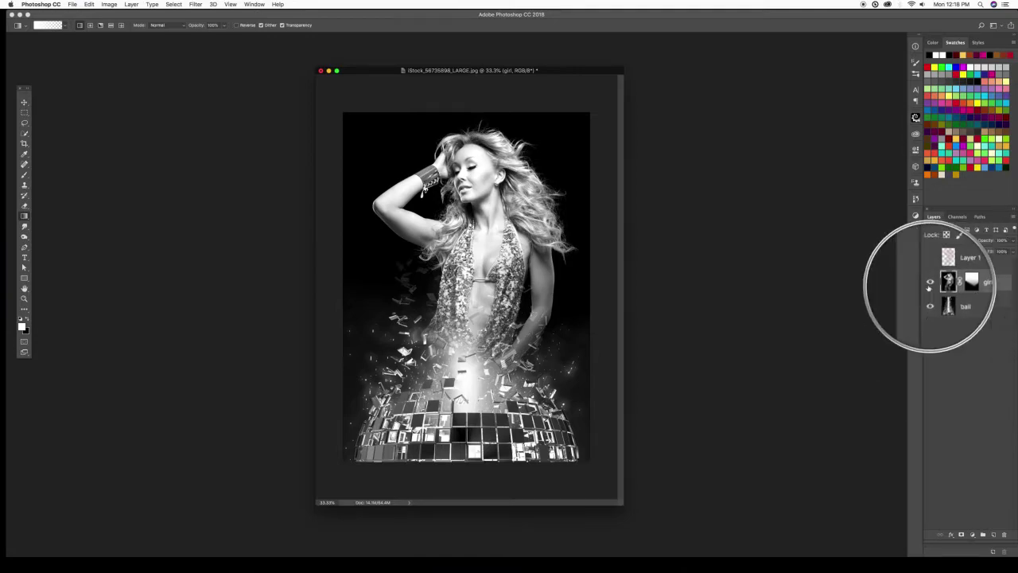
# Add a Gradient Map adjustment layer directly above the girl layer.
pyautogui.click(957, 284)
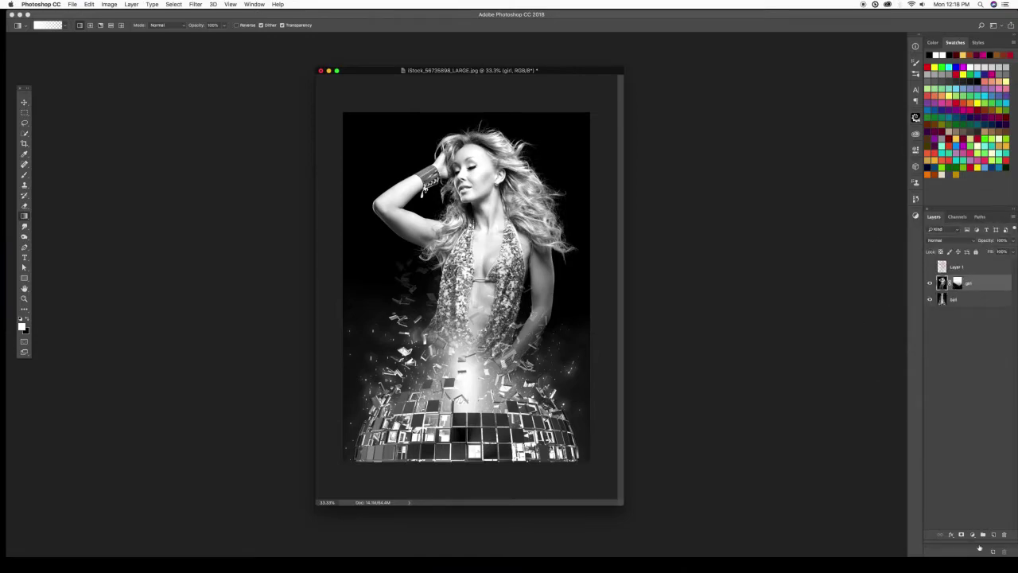
pyautogui.click(973, 534)
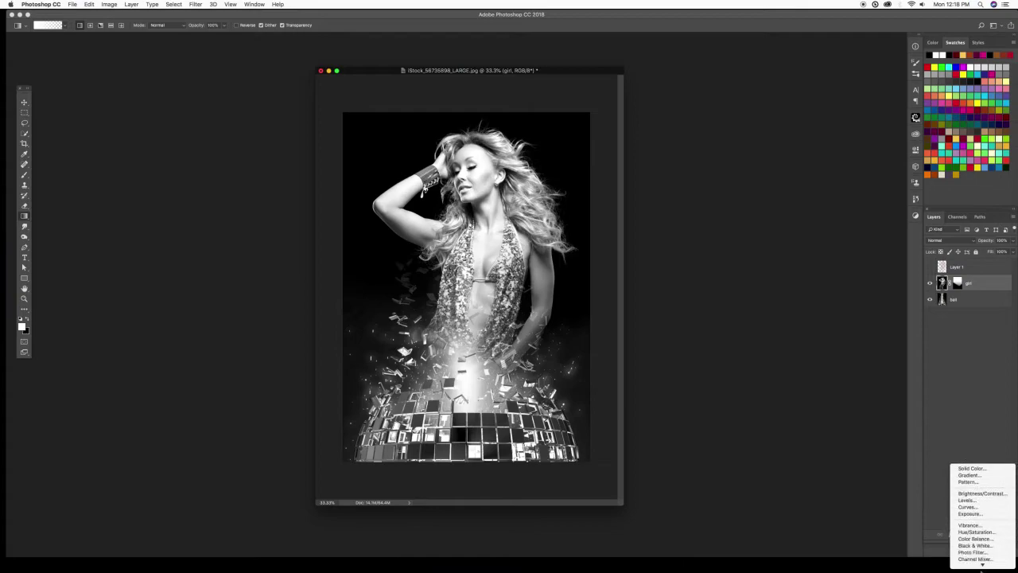
pyautogui.moveTo(983, 564)
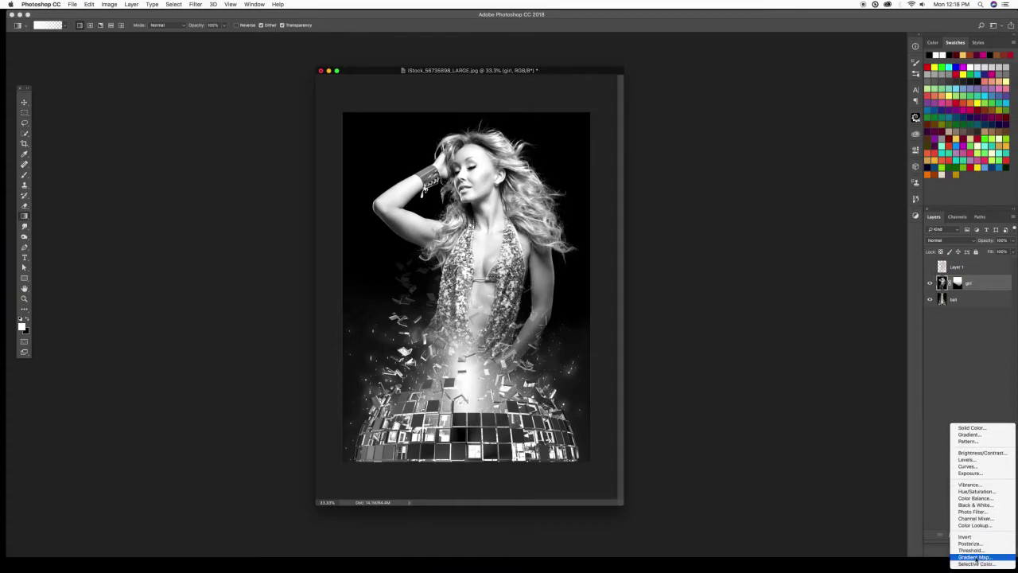
pyautogui.click(977, 558)
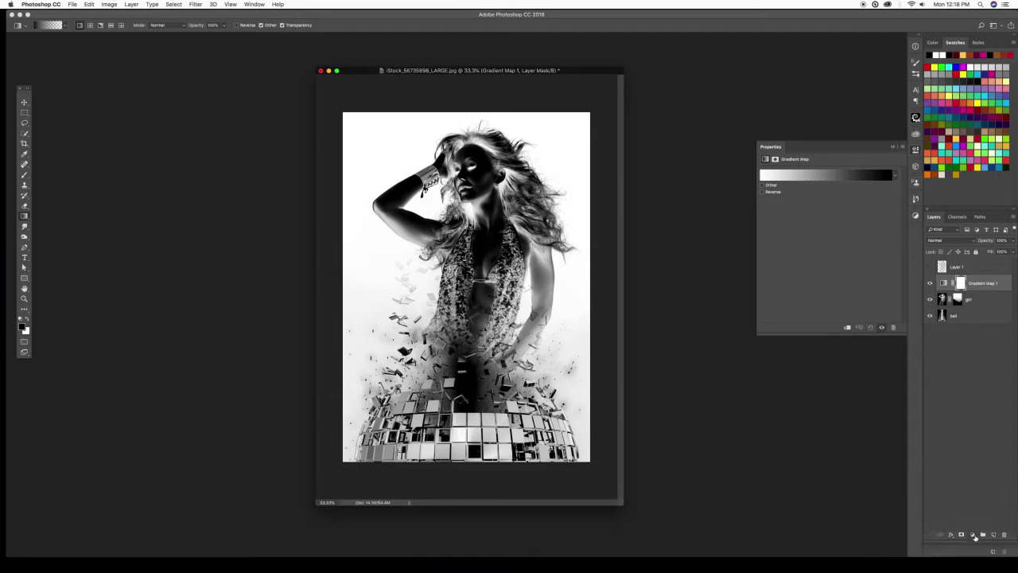
# Try several bronze and gold preset gradients for the gradient map, and apply the dark bronze one with near-black ends.
pyautogui.click(842, 181)
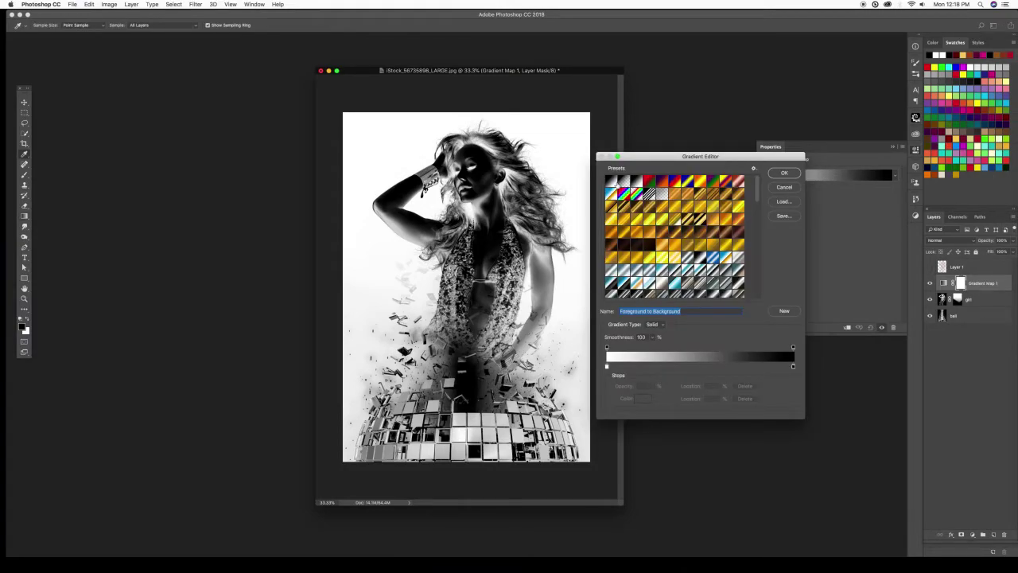
pyautogui.press('super+z')
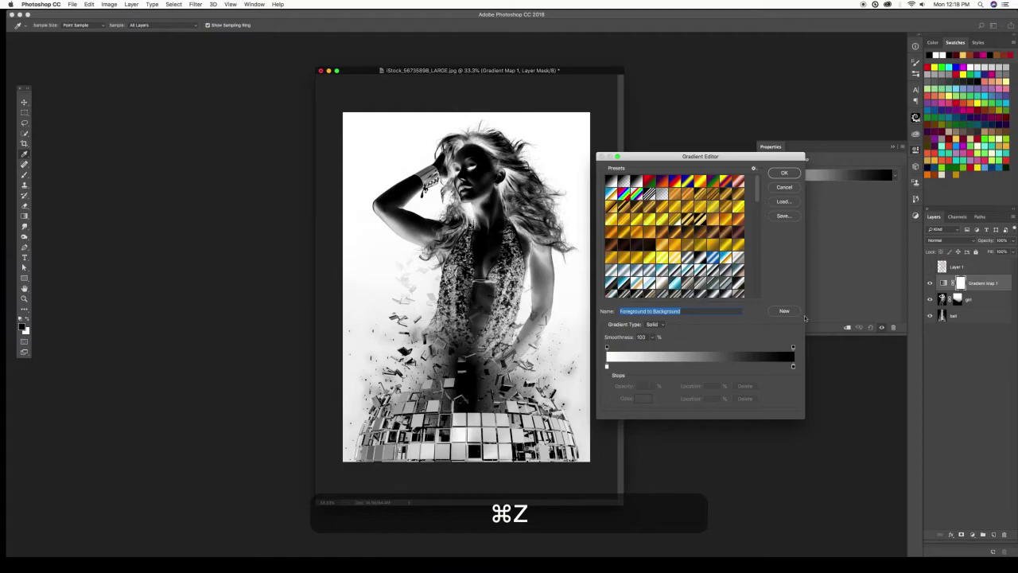
pyautogui.click(612, 248)
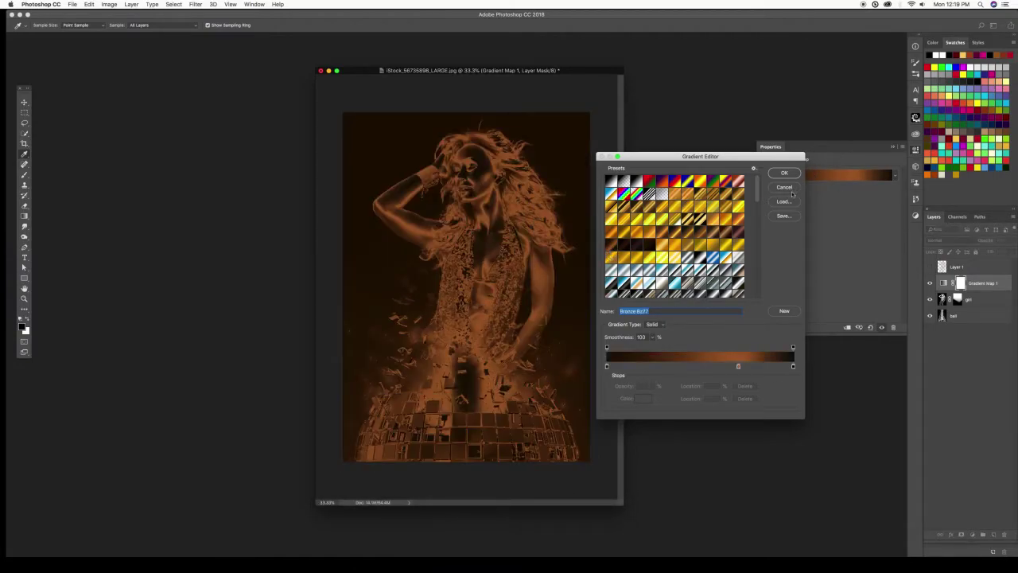
pyautogui.click(677, 248)
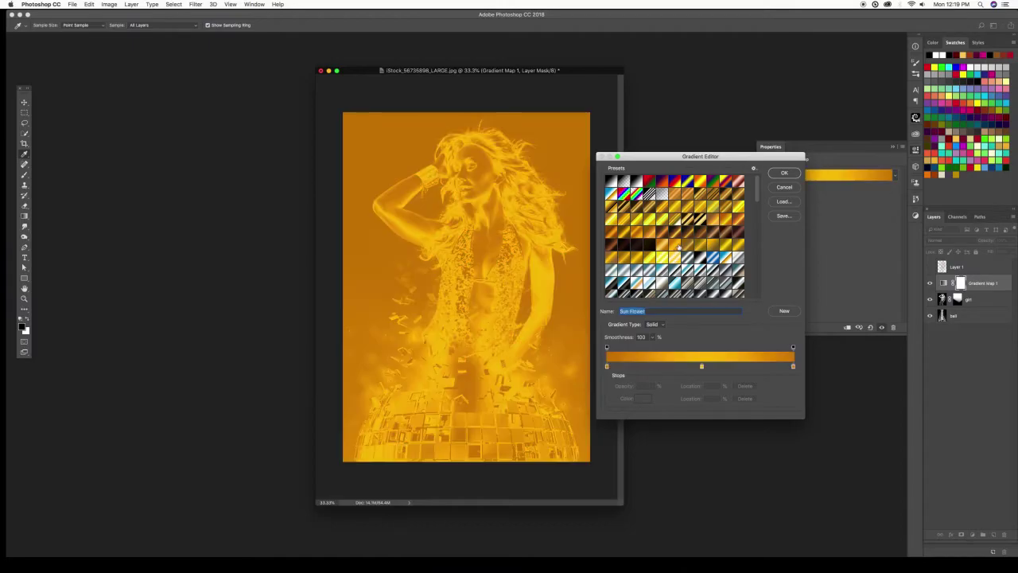
pyautogui.click(645, 236)
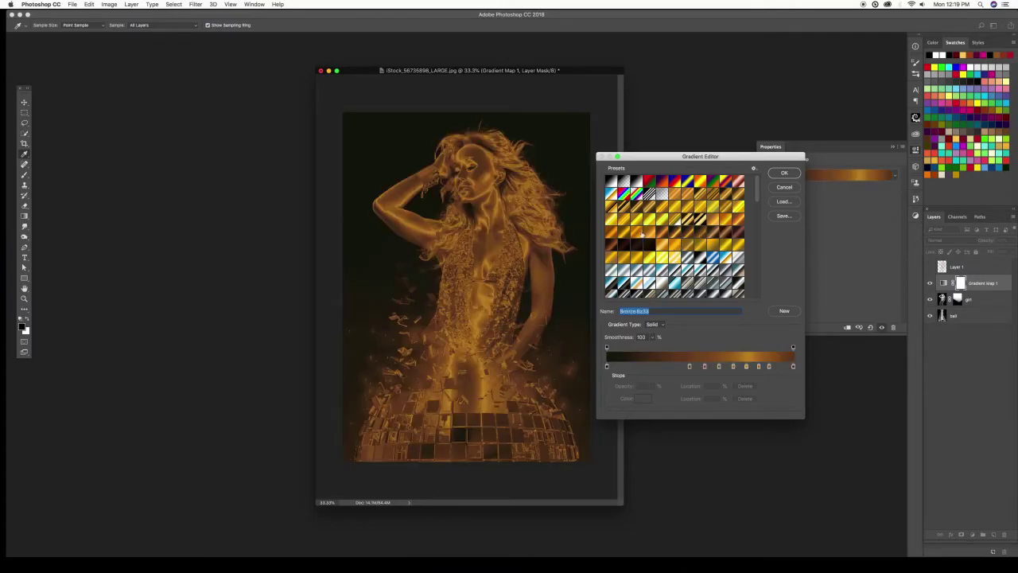
pyautogui.click(611, 248)
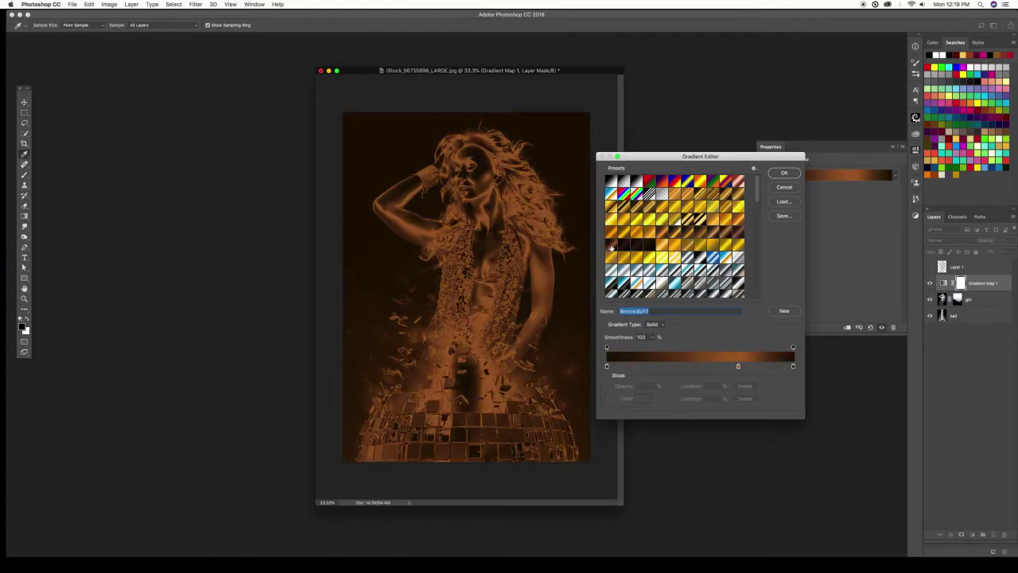
pyautogui.click(783, 174)
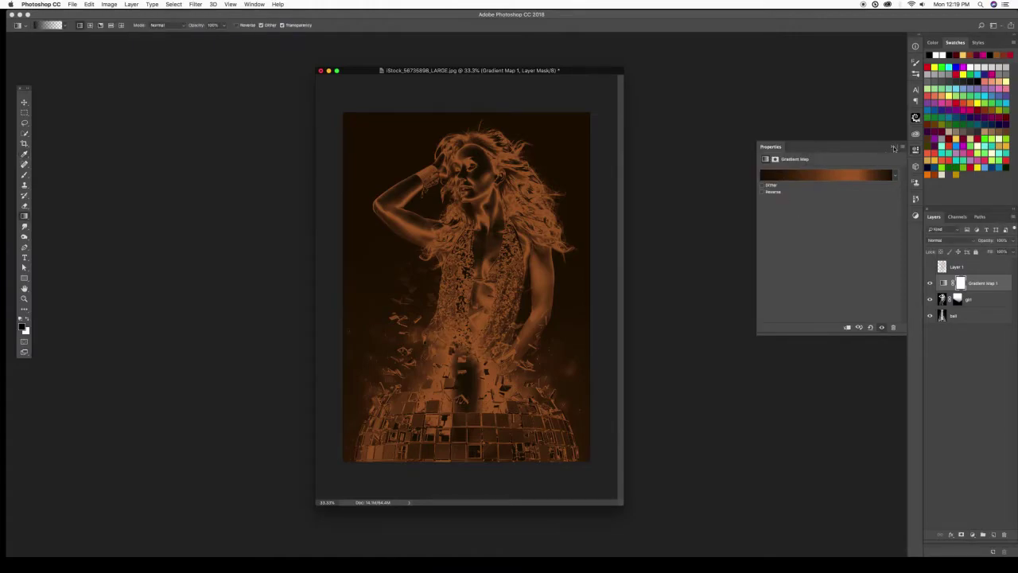
# Set the Gradient Map 1 layer's blend mode to Color.
pyautogui.click(893, 147)
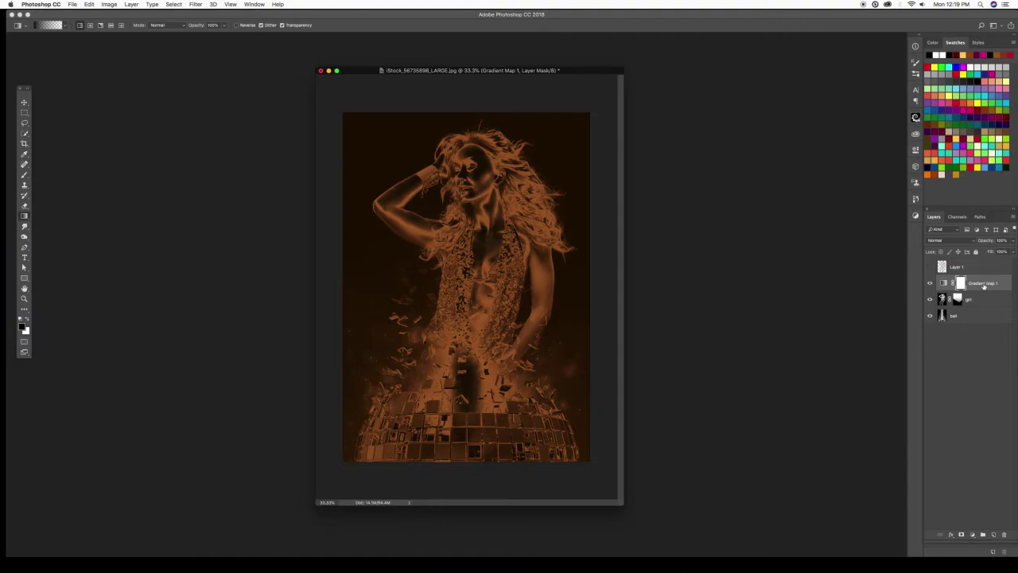
pyautogui.click(945, 240)
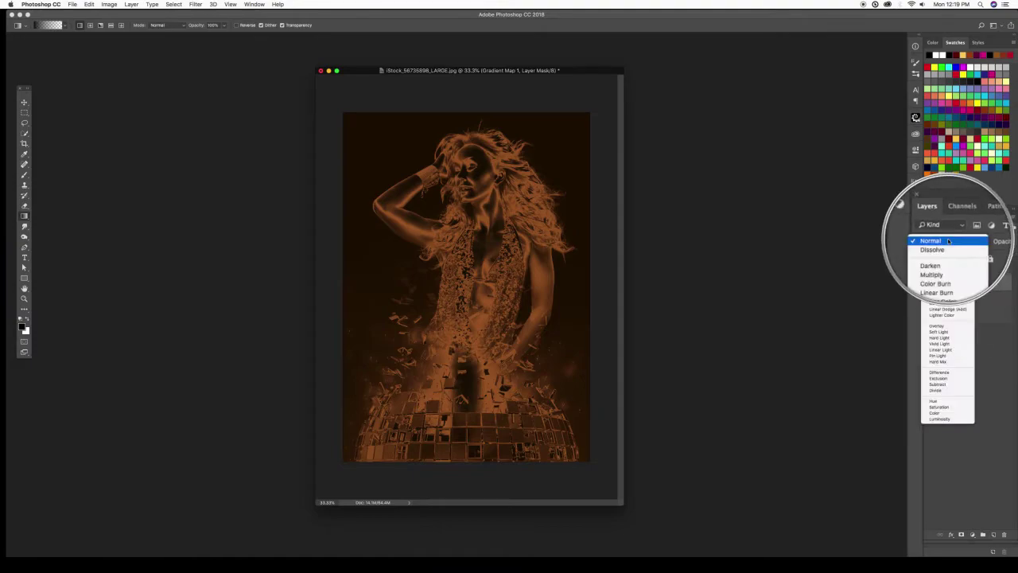
pyautogui.click(932, 414)
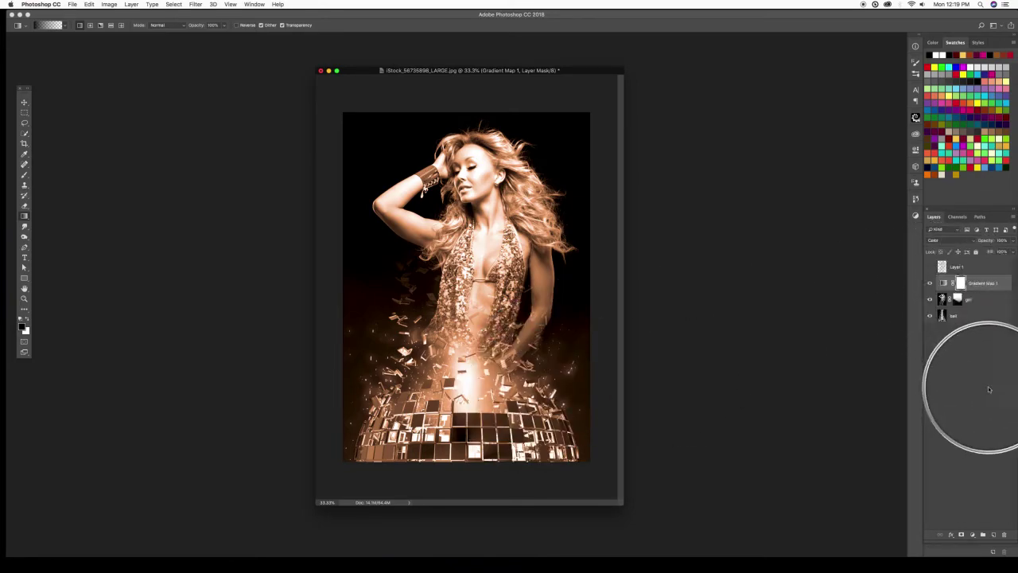
# Show Layer 1 and copy the girl layer's mask onto it, comparing the blend with the mask off and on.
pyautogui.press('alt+shift+super+n')
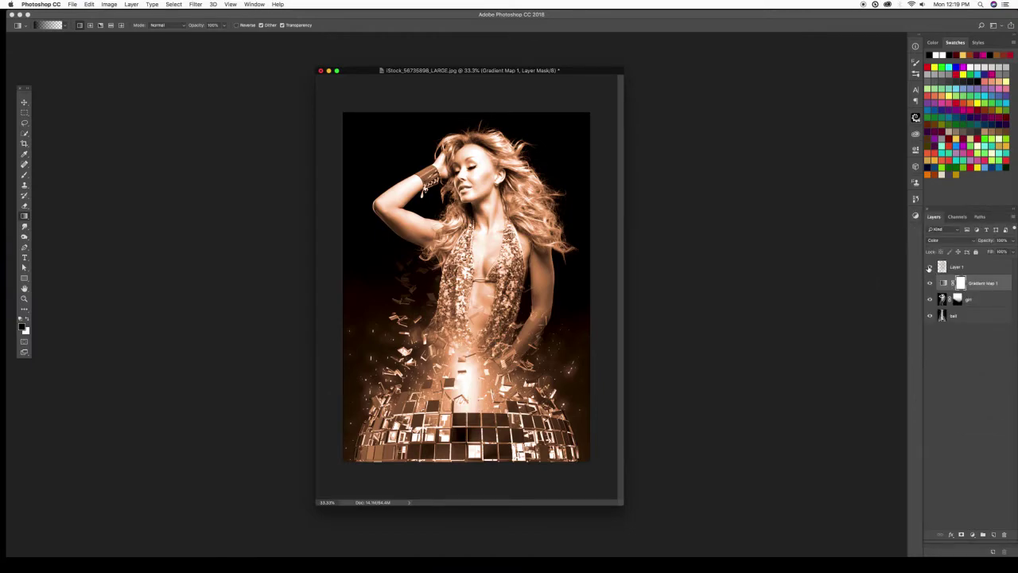
pyautogui.click(929, 268)
pyautogui.click(929, 268)
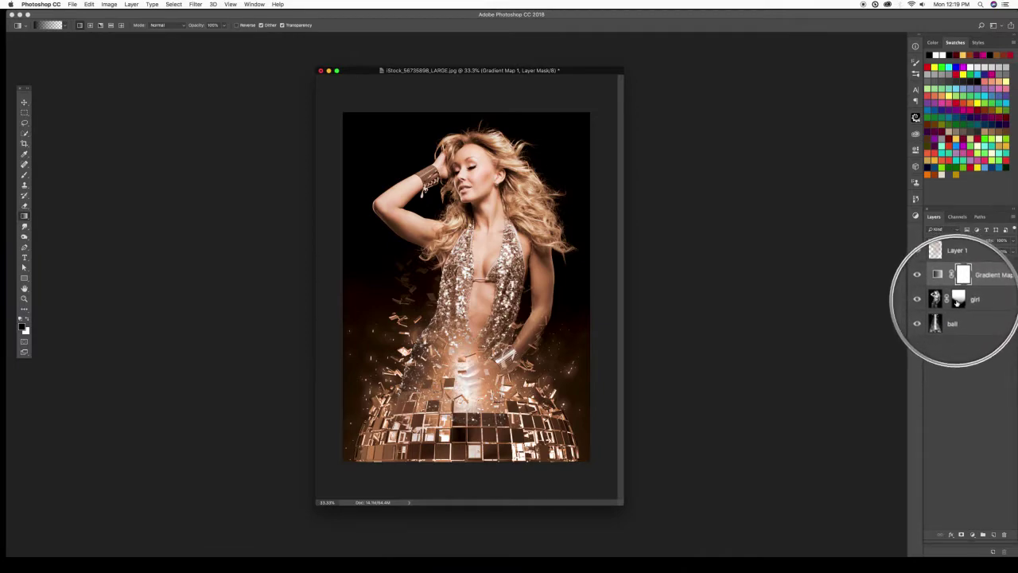
pyautogui.click(959, 268)
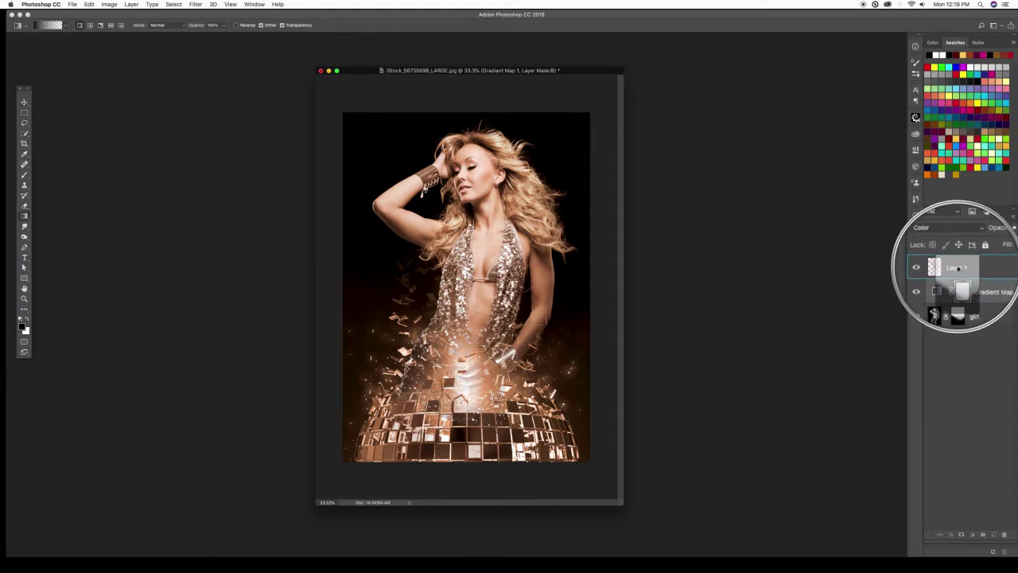
pyautogui.moveTo(958, 268); pyautogui.dragTo(959, 268)
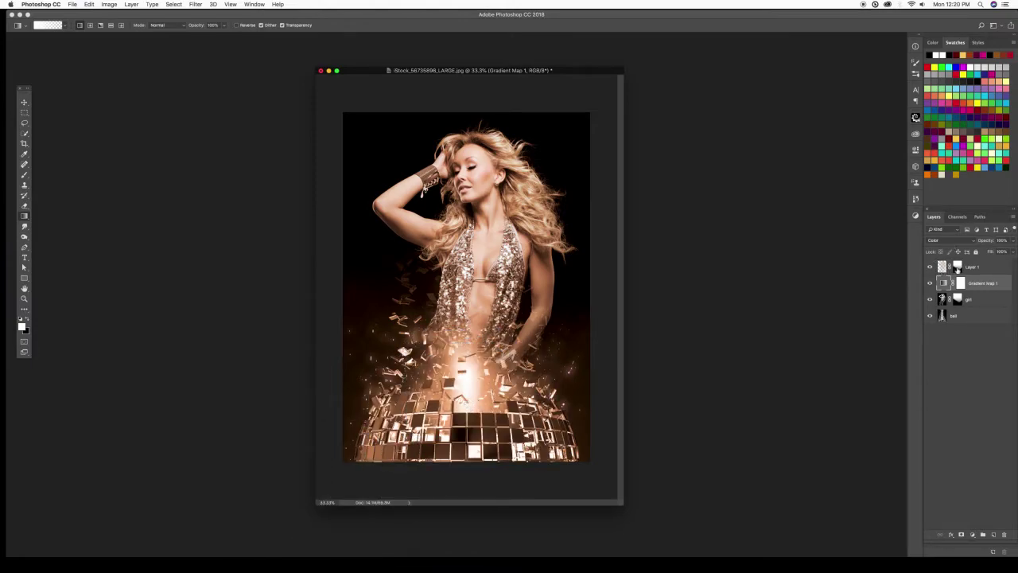
pyautogui.keyDown('shift'); pyautogui.click(956, 268); pyautogui.keyUp('shift')
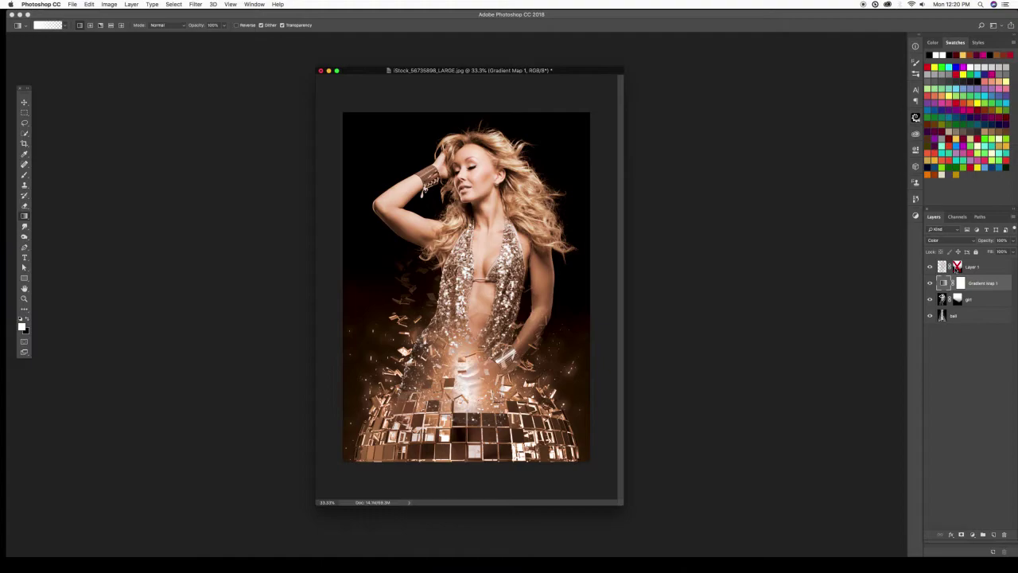
pyautogui.keyDown('shift'); pyautogui.click(957, 267); pyautogui.keyUp('shift')
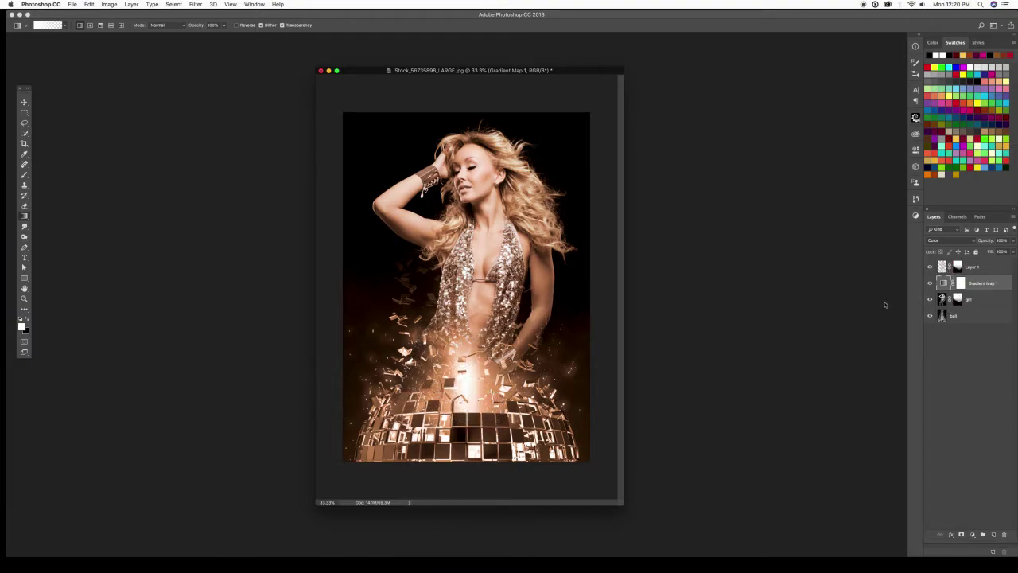
# Brighten Layer 1's image with Levels by setting the white input level to 132, and compare with the layer hidden and shown.
pyautogui.click(957, 268)
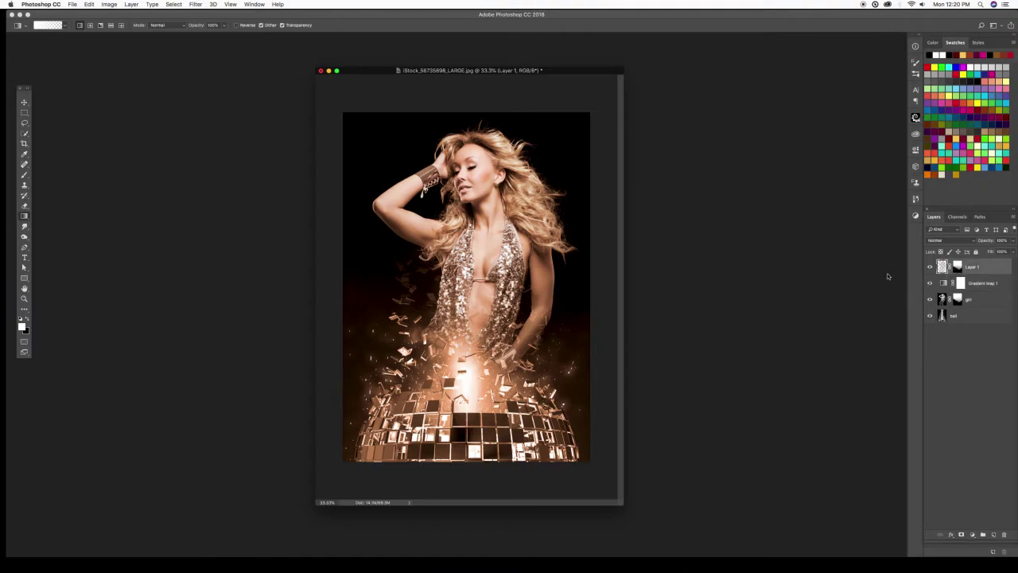
pyautogui.click(929, 267)
pyautogui.click(930, 267)
pyautogui.press('super+l')
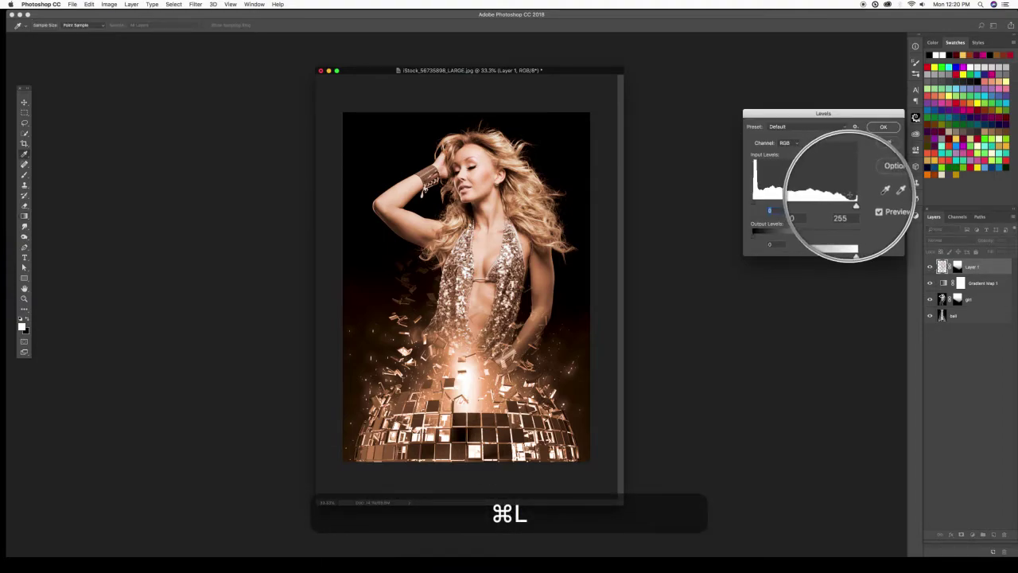
pyautogui.moveTo(853, 202); pyautogui.dragTo(805, 204)
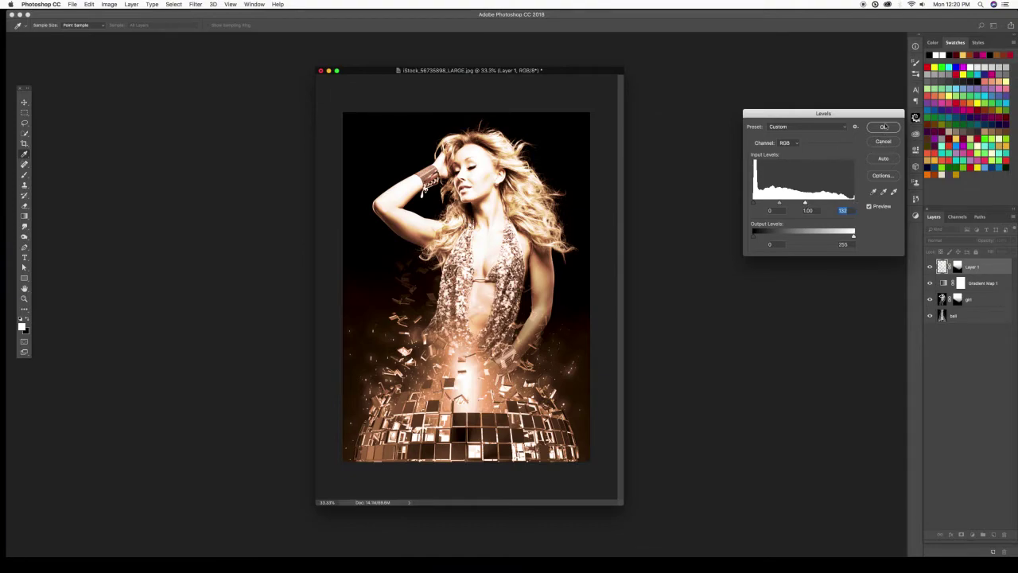
pyautogui.click(884, 127)
pyautogui.click(930, 268)
pyautogui.click(930, 269)
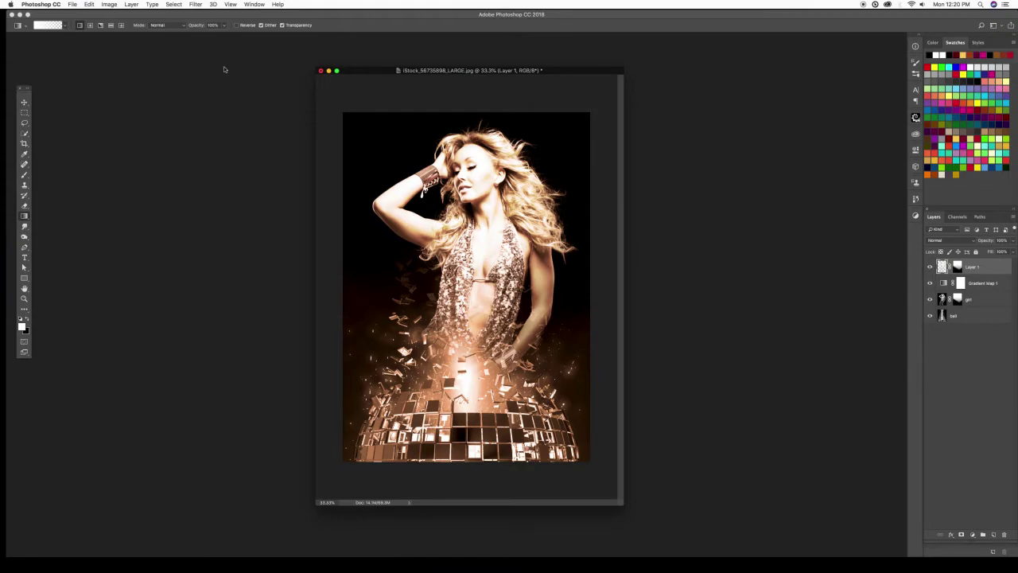
# Open the logo image 556083.png from the DWTS folder.
pyautogui.press('super+o')
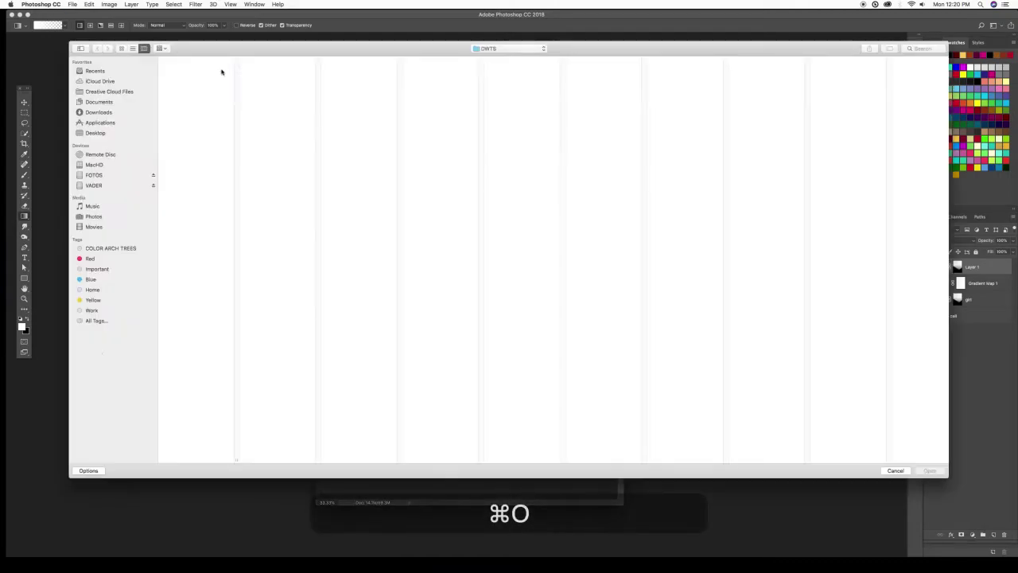
pyautogui.click(177, 61)
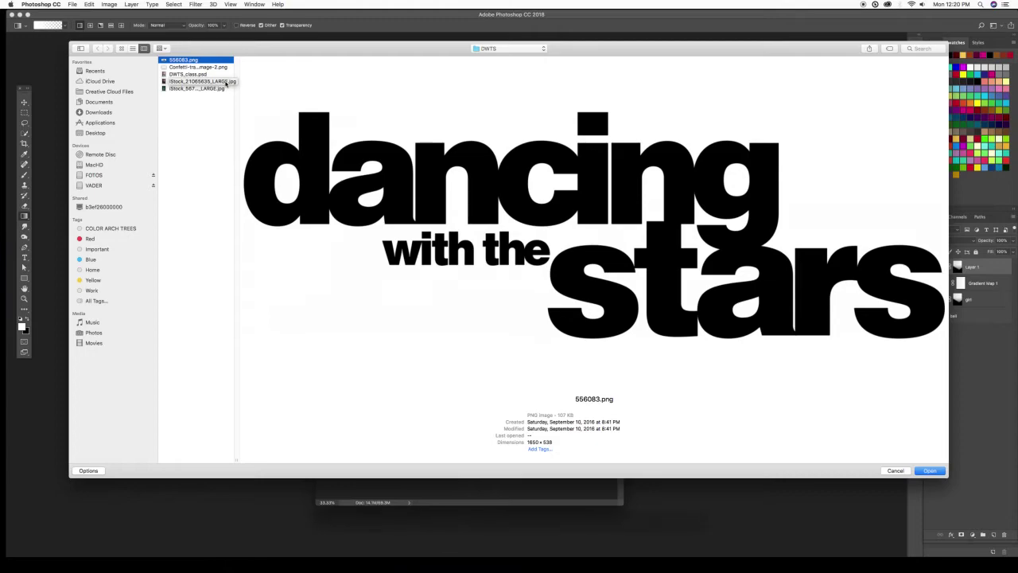
pyautogui.press('Return')
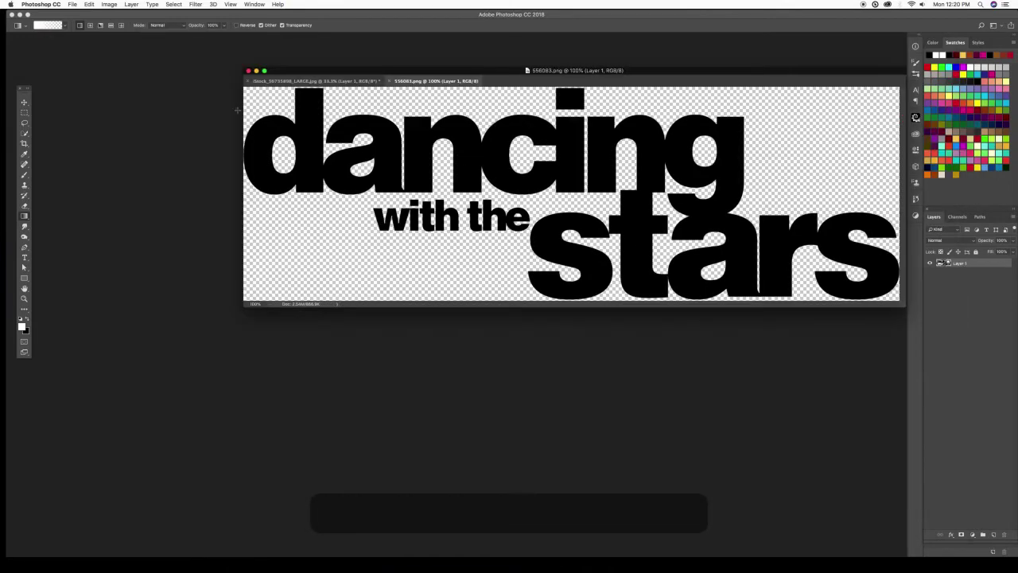
# Float the logo document in its own window at 50% zoom and place the poster window beside it at 25%.
pyautogui.moveTo(461, 89); pyautogui.dragTo(382, 291)
pyautogui.press('super+minus')
pyautogui.press('super+minus')
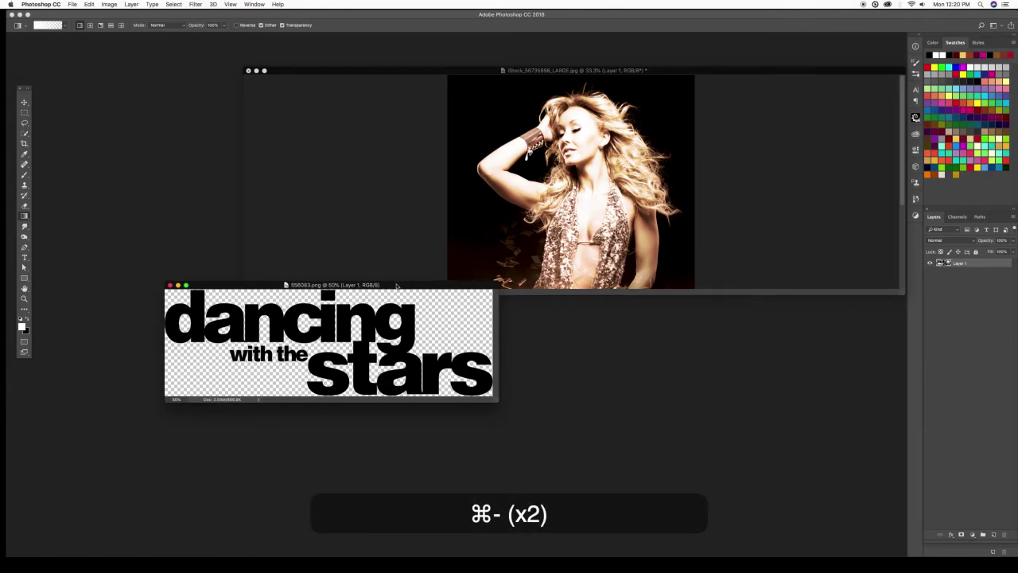
pyautogui.moveTo(396, 287); pyautogui.dragTo(399, 307)
pyautogui.click(380, 220)
pyautogui.press('super+0')
pyautogui.press('super+minus')
pyautogui.press('super+minus')
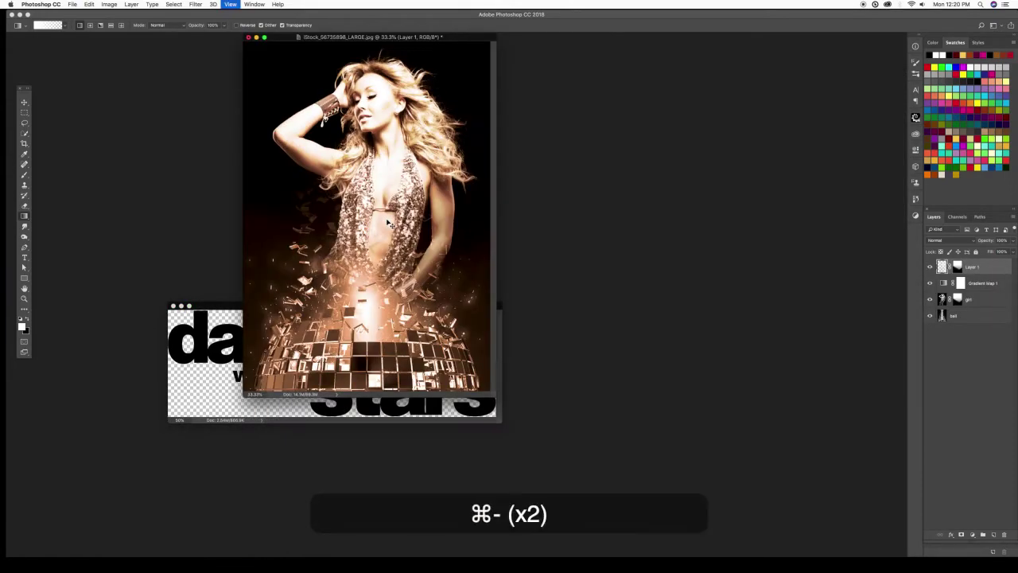
pyautogui.moveTo(401, 38); pyautogui.dragTo(733, 86)
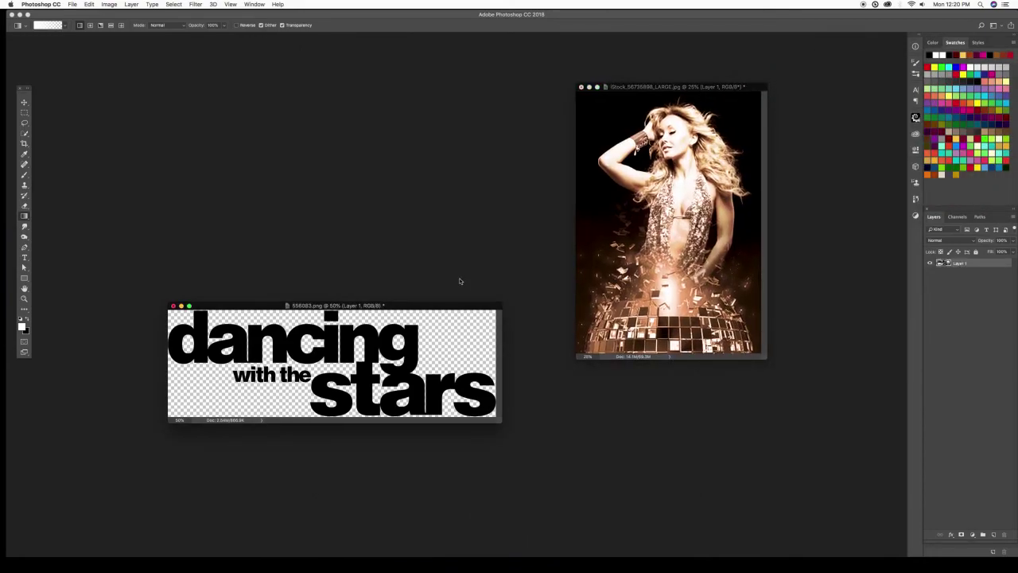
# Invert the black logo to white and place it in the poster across the disco ball, accepting the color profile conversion.
pyautogui.press('super+i')
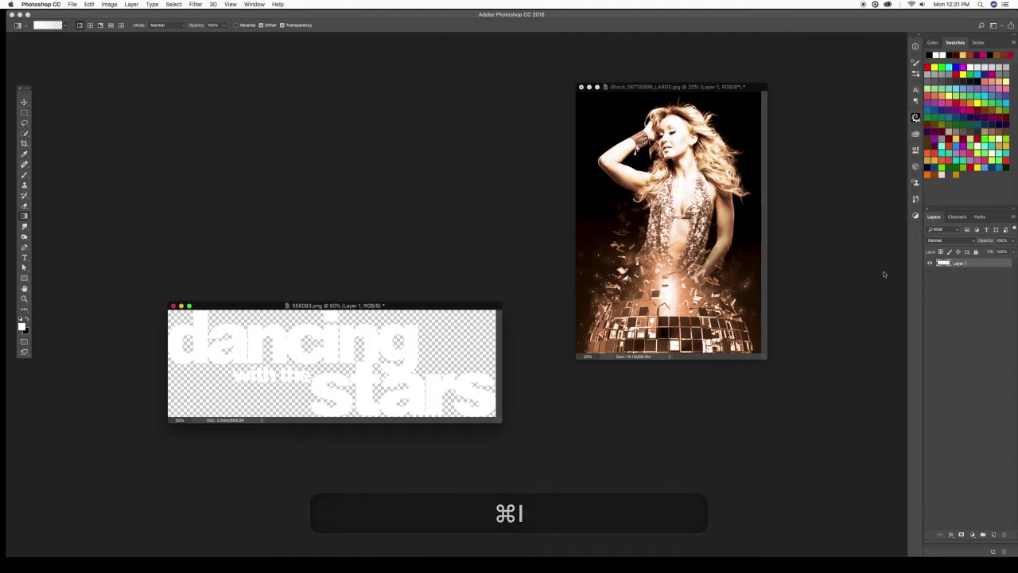
pyautogui.moveTo(967, 265); pyautogui.dragTo(667, 316)
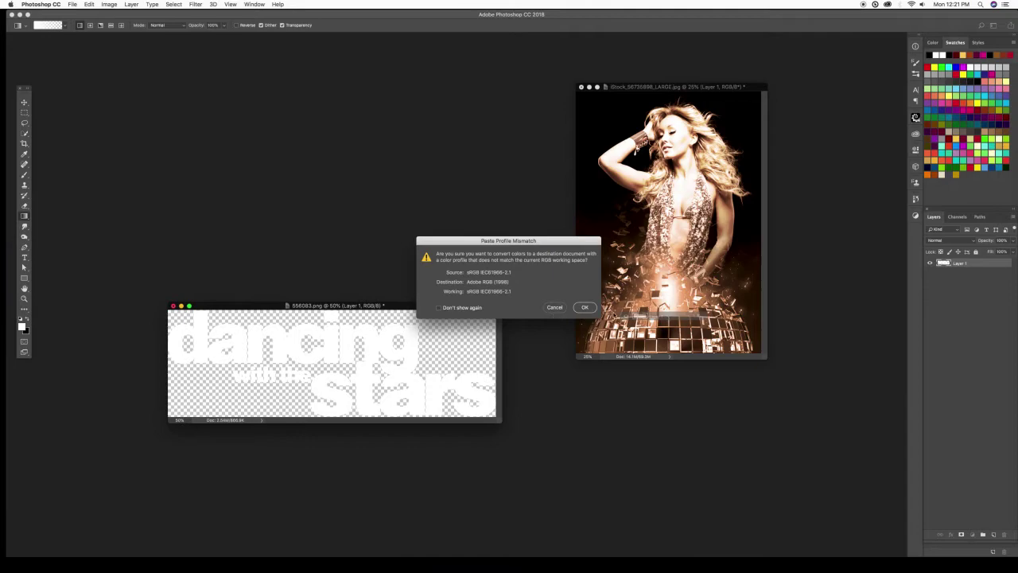
pyautogui.click(585, 308)
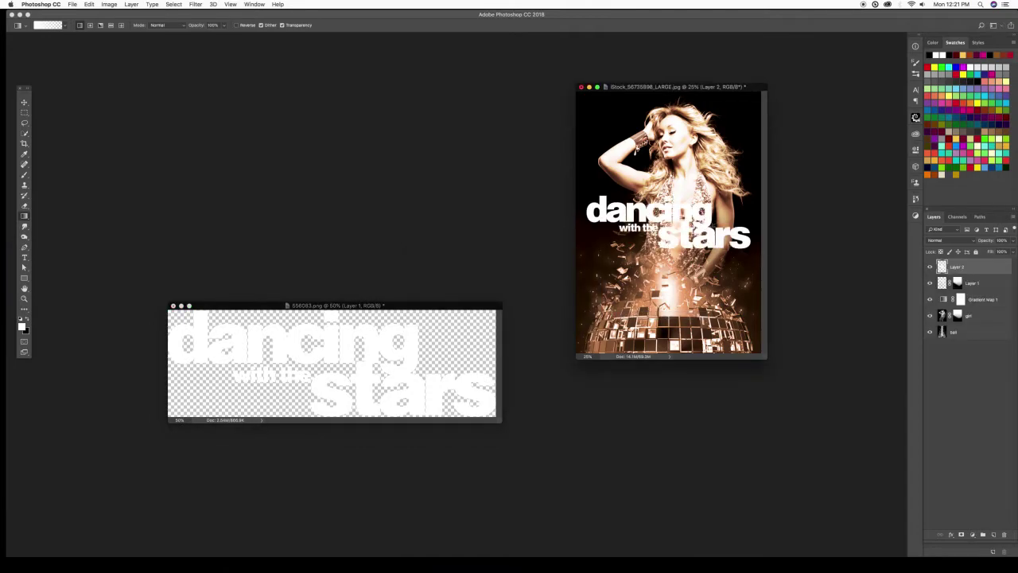
pyautogui.press('v')
pyautogui.moveTo(683, 223); pyautogui.dragTo(684, 314)
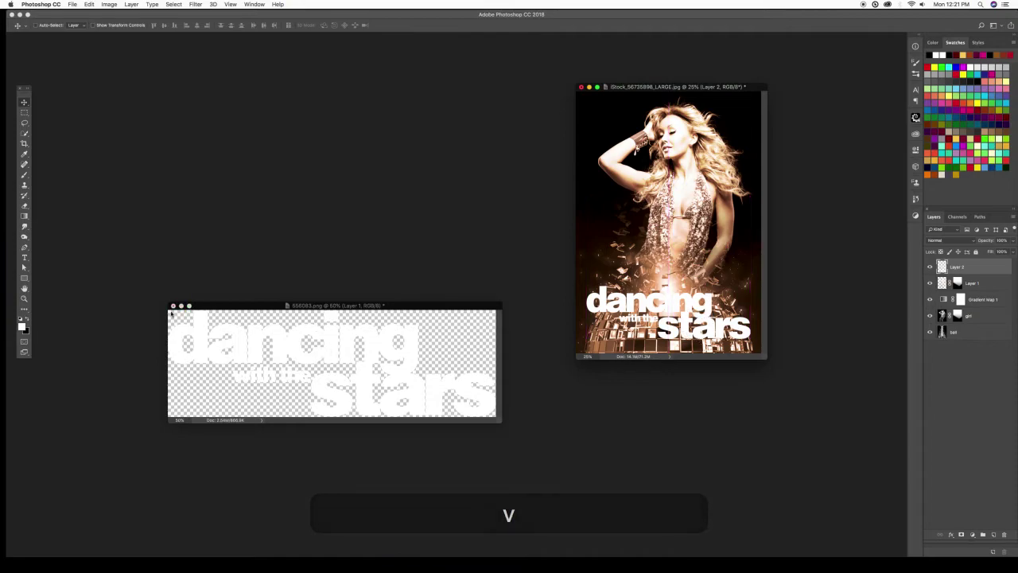
# Close the logo document 556083.png without saving its changes.
pyautogui.click(173, 305)
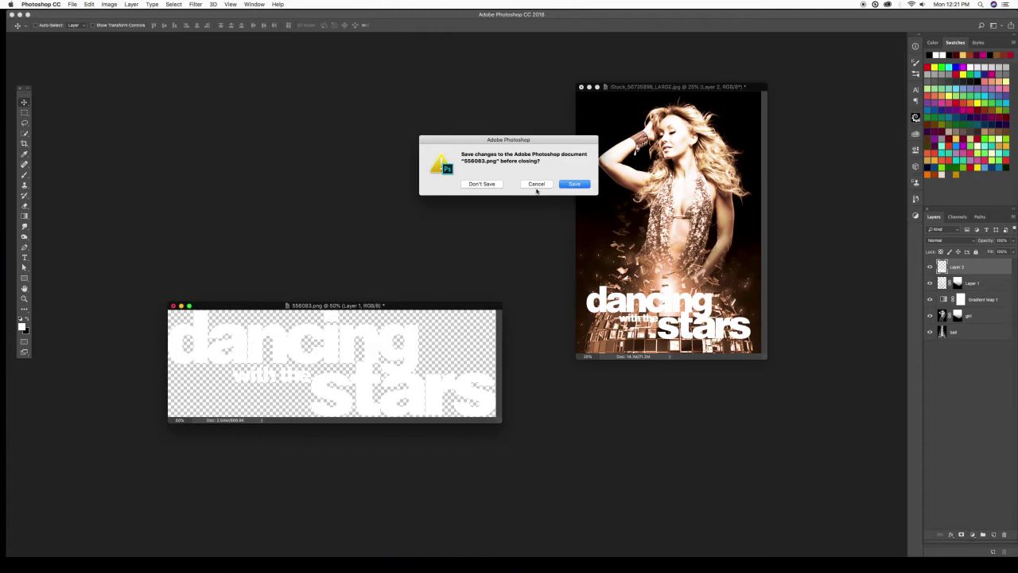
pyautogui.click(529, 188)
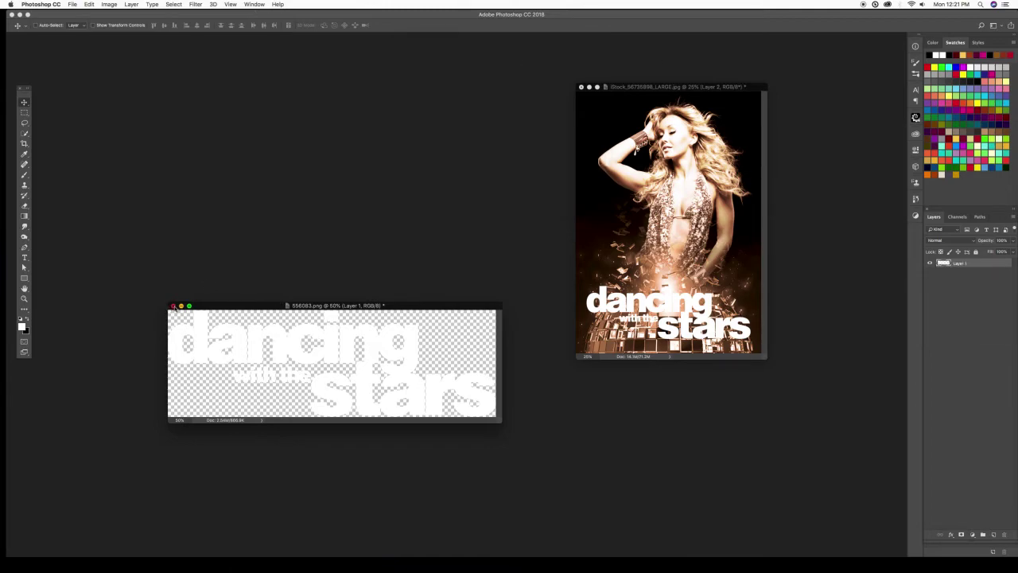
pyautogui.click(173, 306)
pyautogui.click(483, 184)
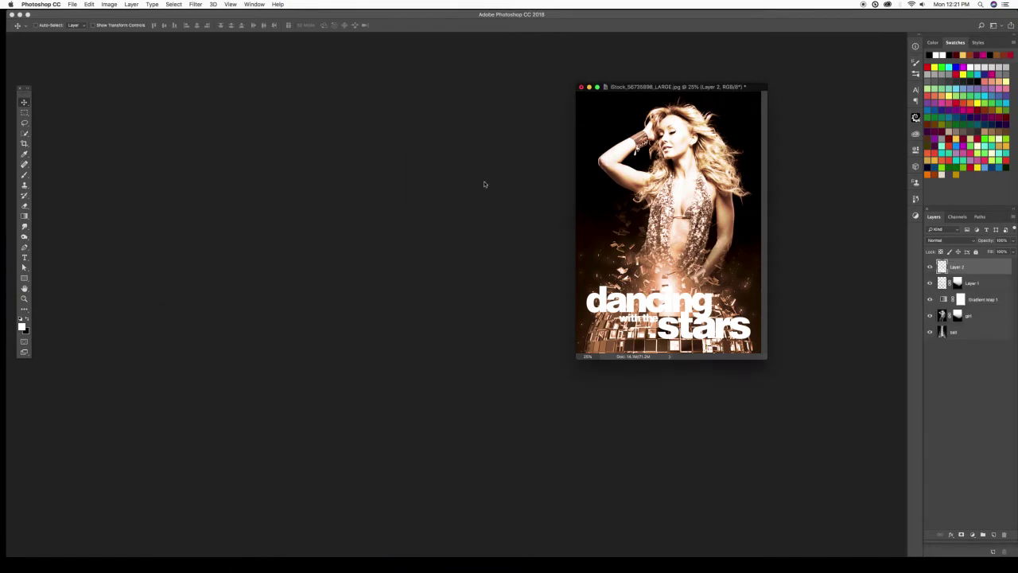
# Enlarge the poster view to 33.3% and add a new empty layer above the logo layer.
pyautogui.moveTo(721, 87); pyautogui.dragTo(598, 157)
pyautogui.press('super+equal')
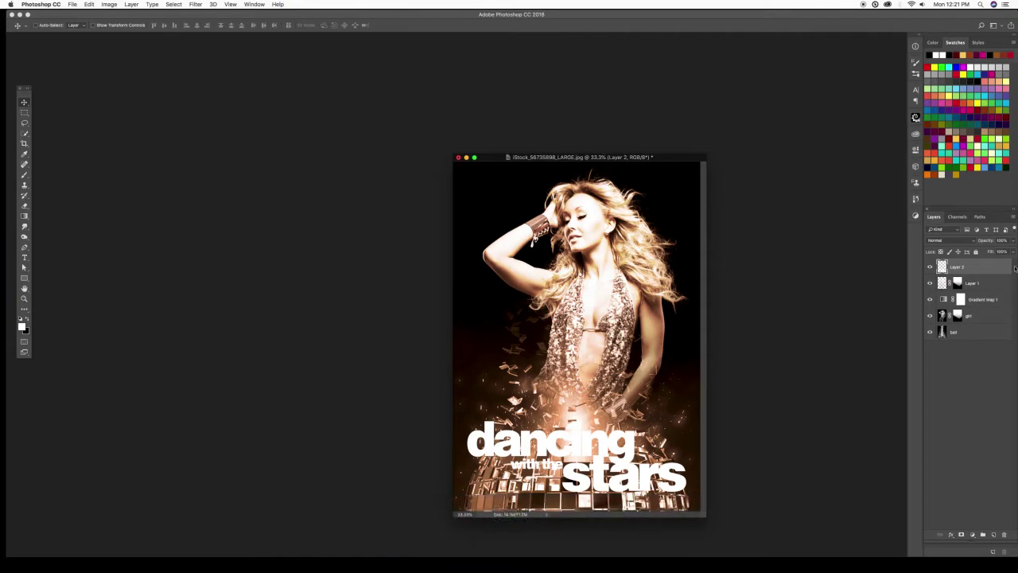
pyautogui.click(993, 535)
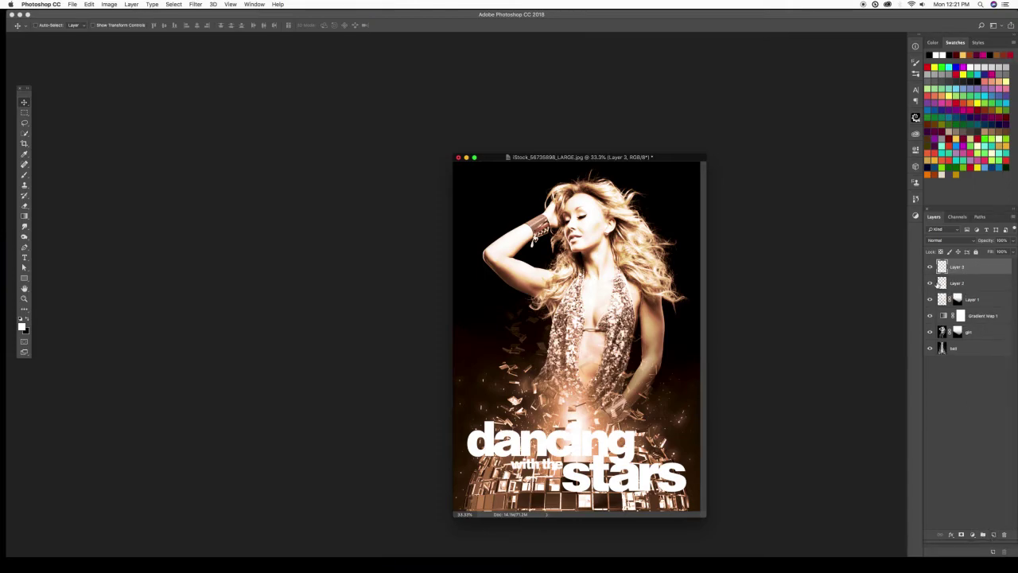
# Rename the layer holding the white title to "logo" and the empty layer above it to "flares".
pyautogui.click(930, 283)
pyautogui.click(930, 284)
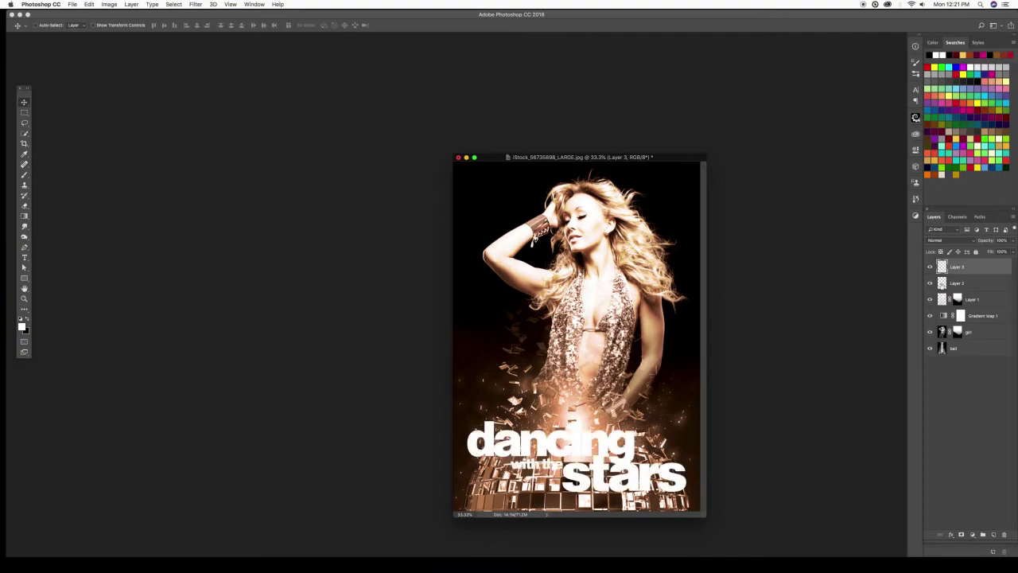
pyautogui.doubleClick(957, 283)
pyautogui.write('logo')
pyautogui.press('Return')
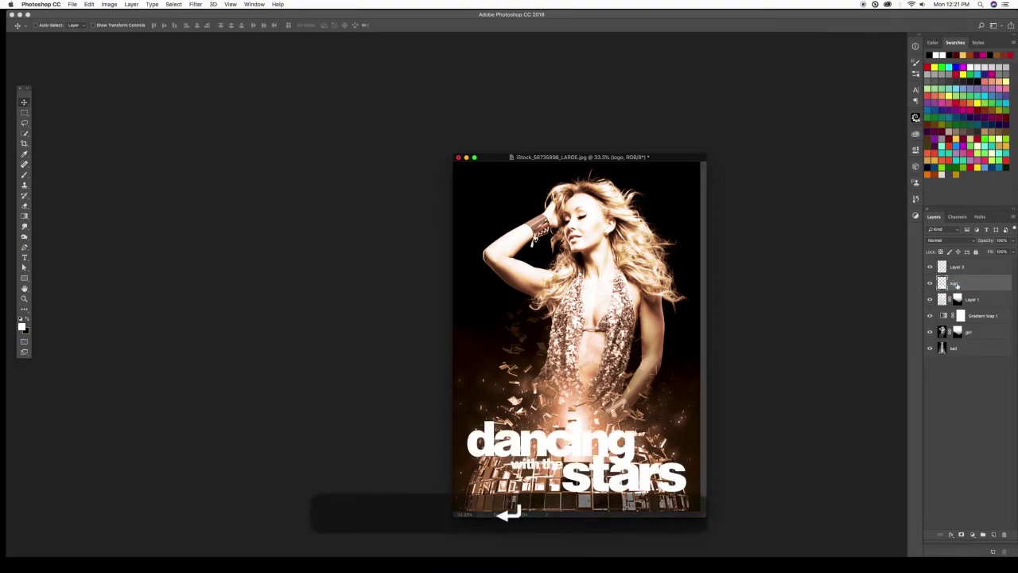
pyautogui.doubleClick(958, 266)
pyautogui.write('flares')
pyautogui.press('Return')
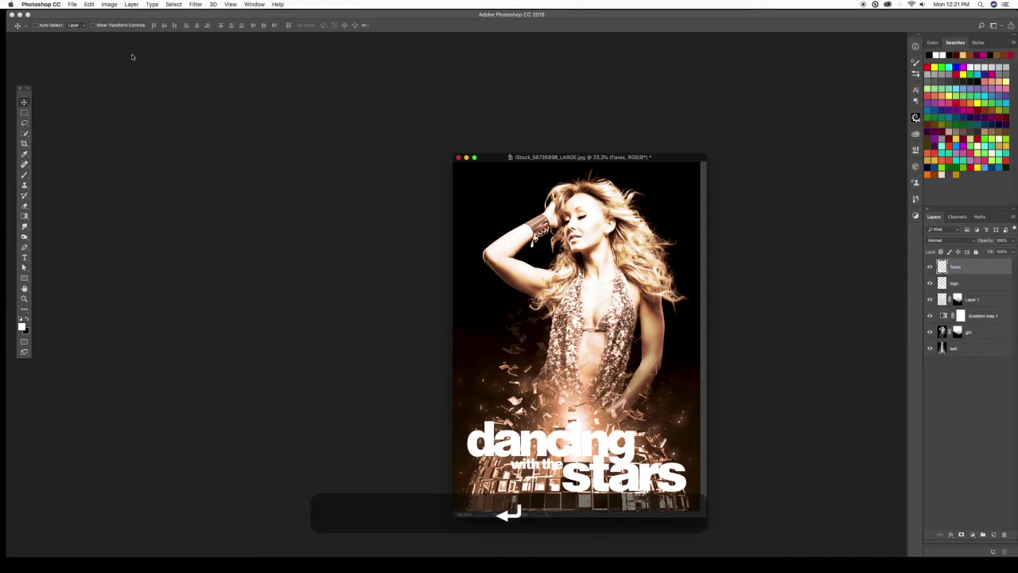
# Choose the large ringed flare brush preset, stamp a white test flare beside the raised arm, and undo it.
pyautogui.press('b')
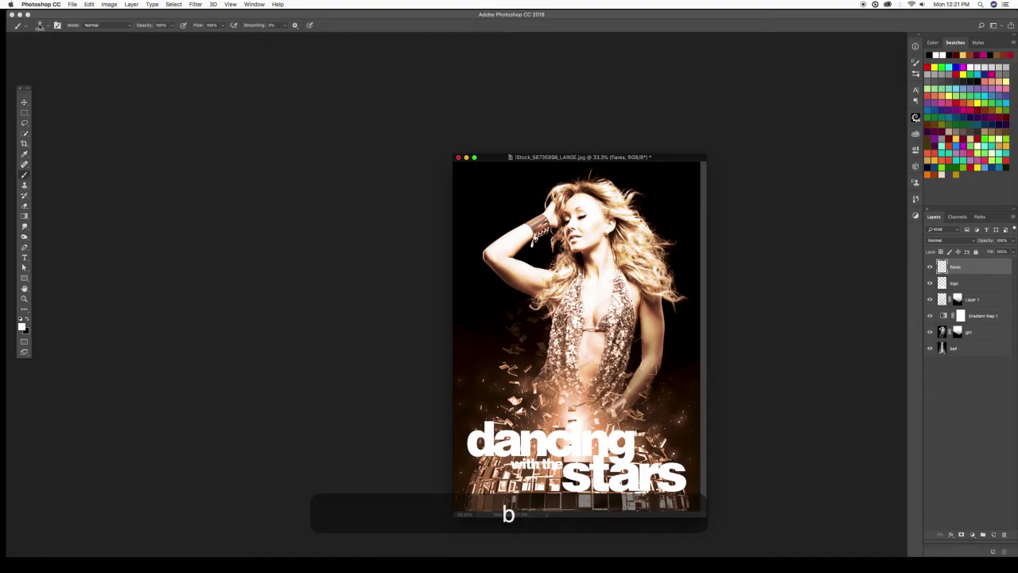
pyautogui.click(48, 28)
pyautogui.click(68, 457)
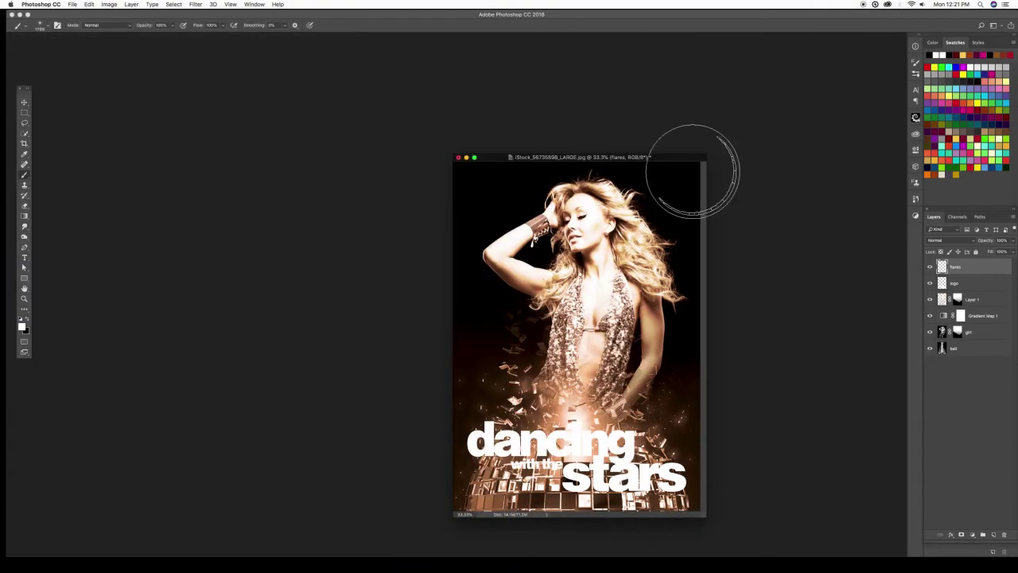
pyautogui.click(762, 157)
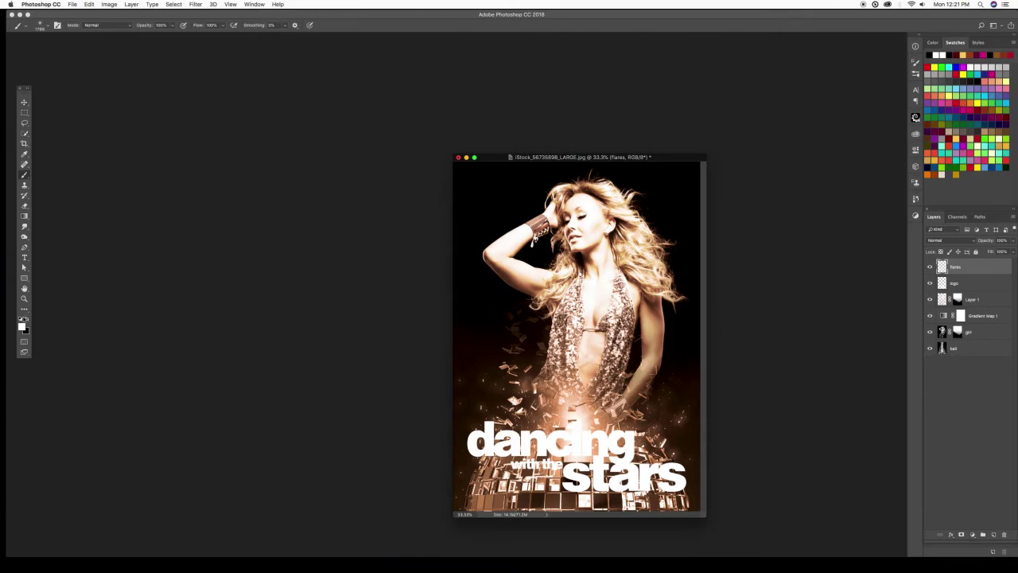
pyautogui.click(506, 213)
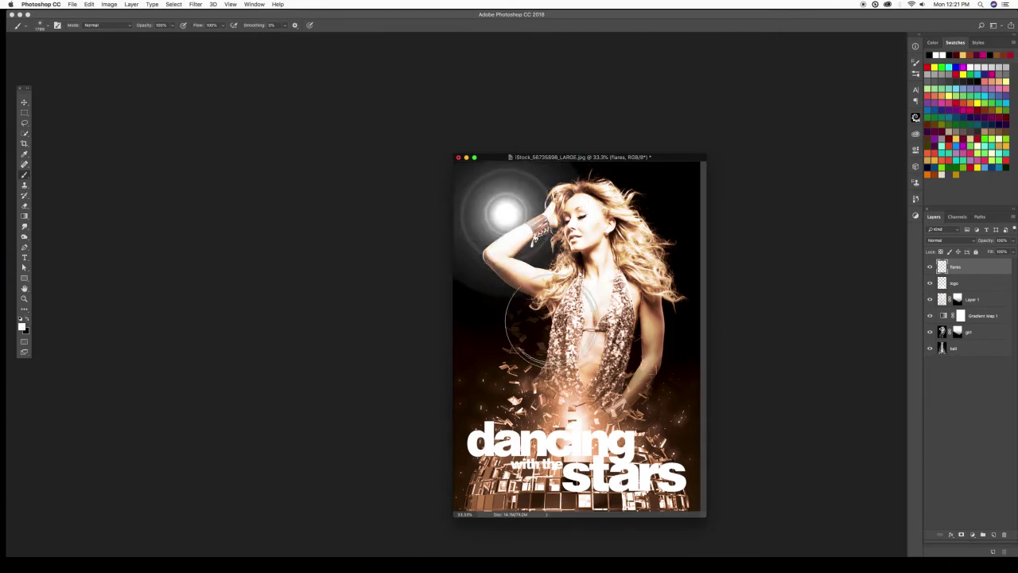
pyautogui.press('super+z')
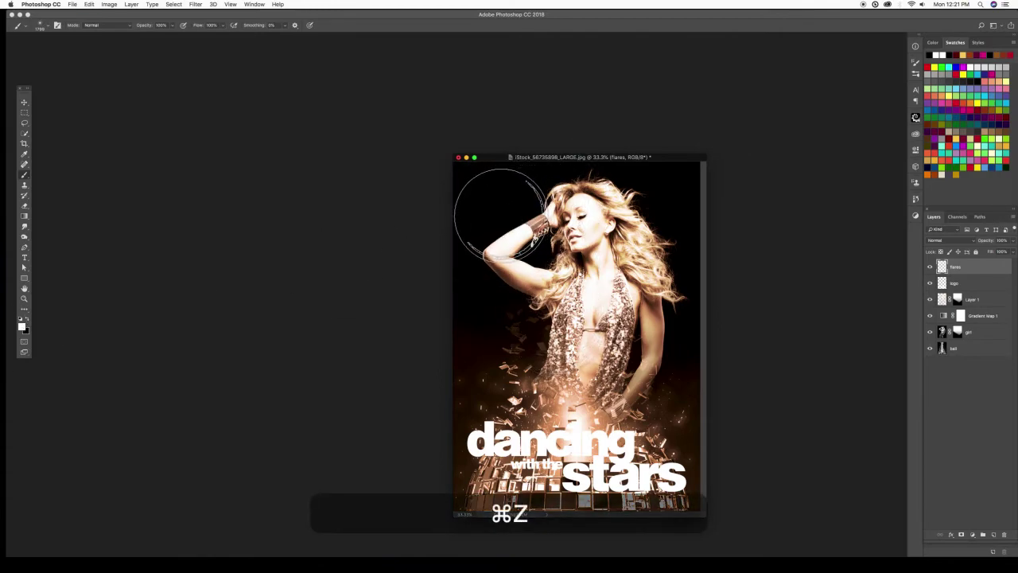
# Reduce the flare brush size and stamp one white flare on the flares layer, above the woman's raised elbow.
pyautogui.press('[')
pyautogui.press('[')
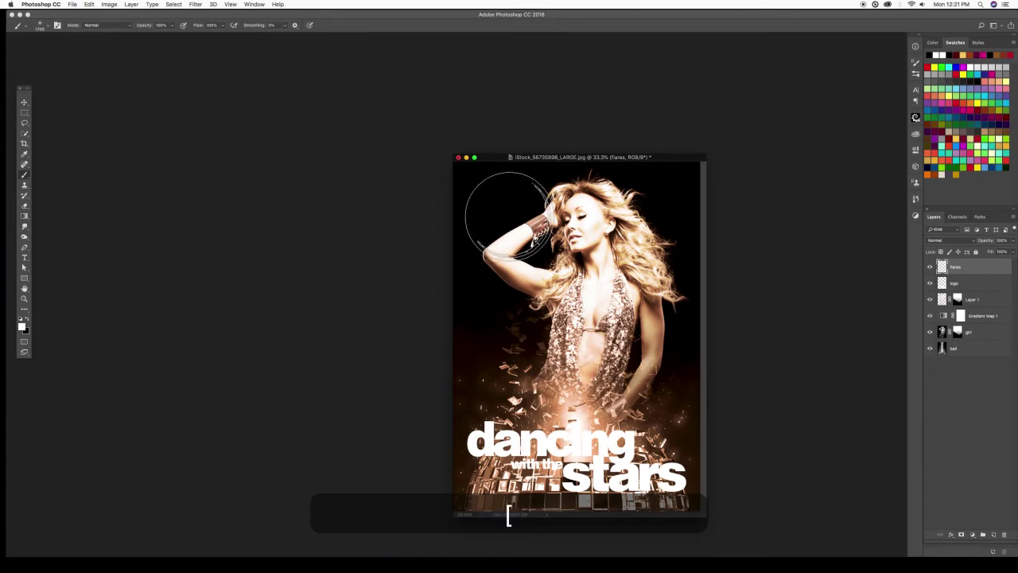
pyautogui.press('[')
pyautogui.press('[')
pyautogui.press('[')
pyautogui.press('[')
pyautogui.press('[')
pyautogui.press('[')
pyautogui.press('[')
pyautogui.press('[')
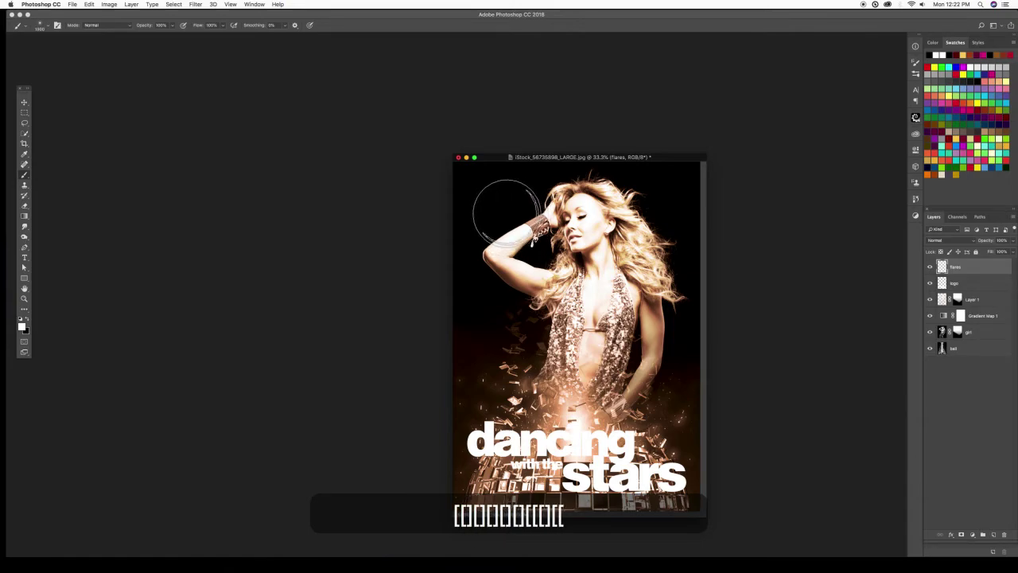
pyautogui.press(']')
pyautogui.press(']')
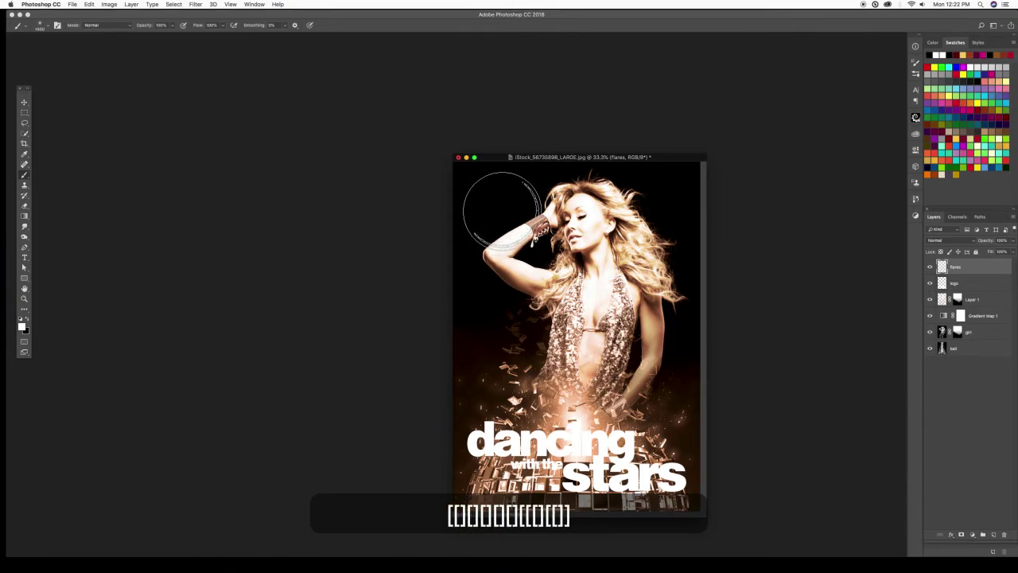
pyautogui.click(502, 209)
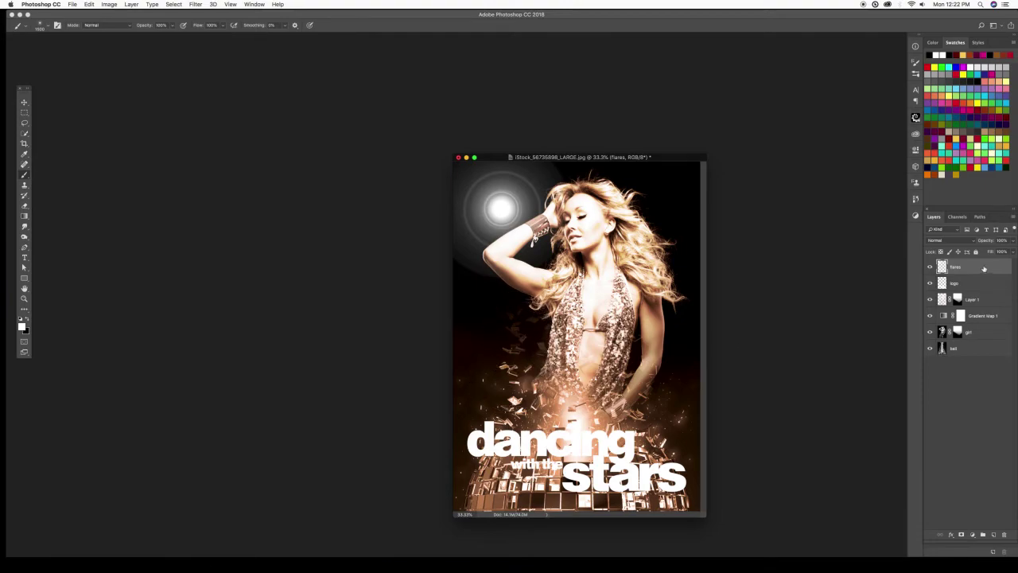
# Add a new layer named "flare 2" and stamp a slightly larger flare beside the woman's waist, above the flying ball fragments.
pyautogui.click(994, 536)
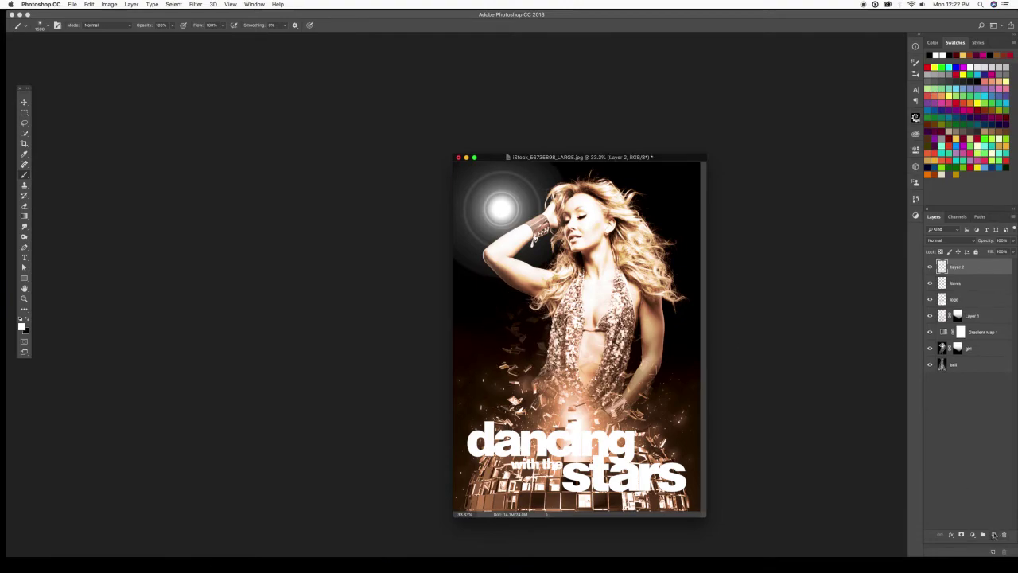
pyautogui.write('flare 2')
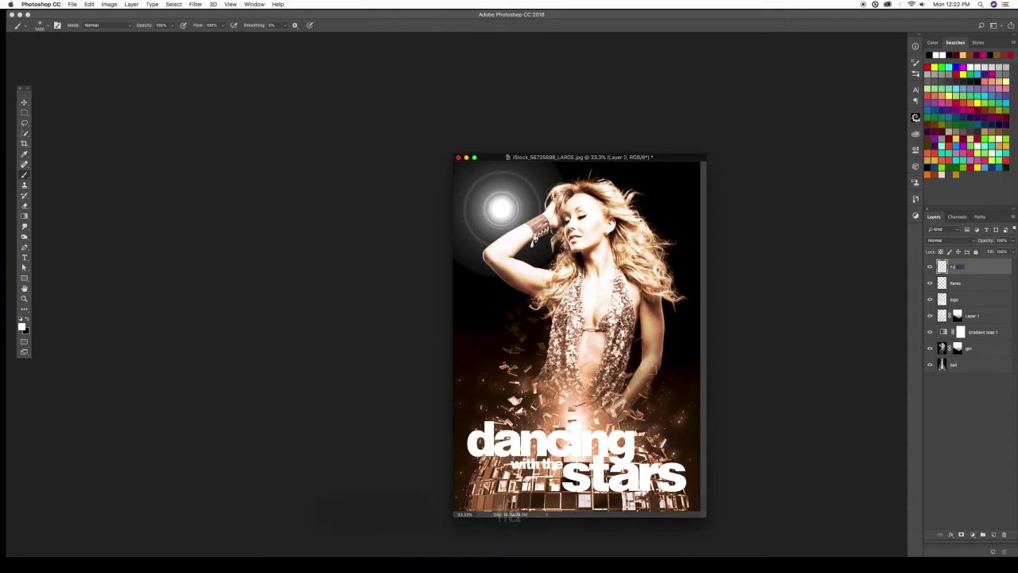
pyautogui.press('Return')
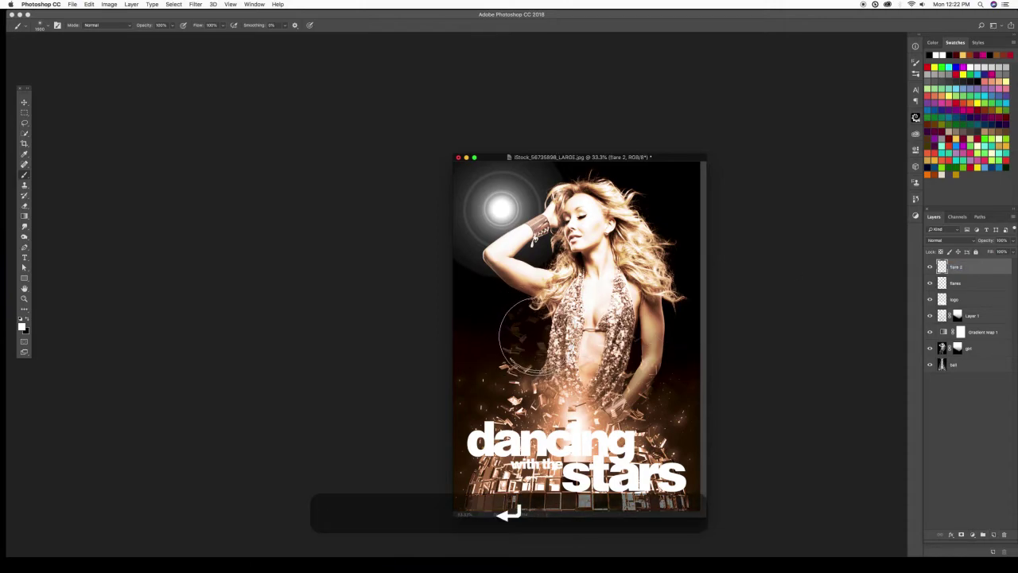
pyautogui.press(']')
pyautogui.press(']')
pyautogui.press(']')
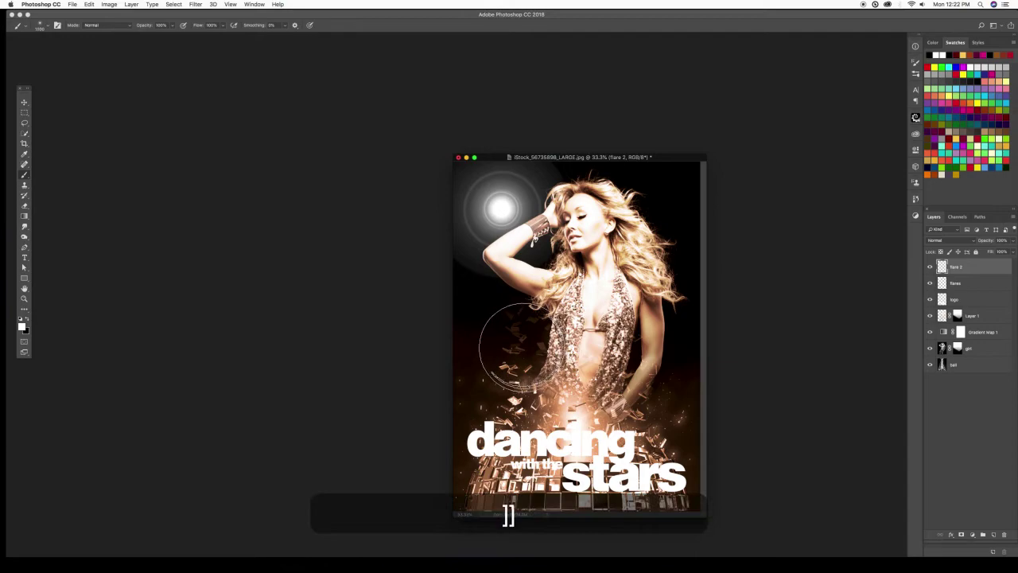
pyautogui.click(517, 345)
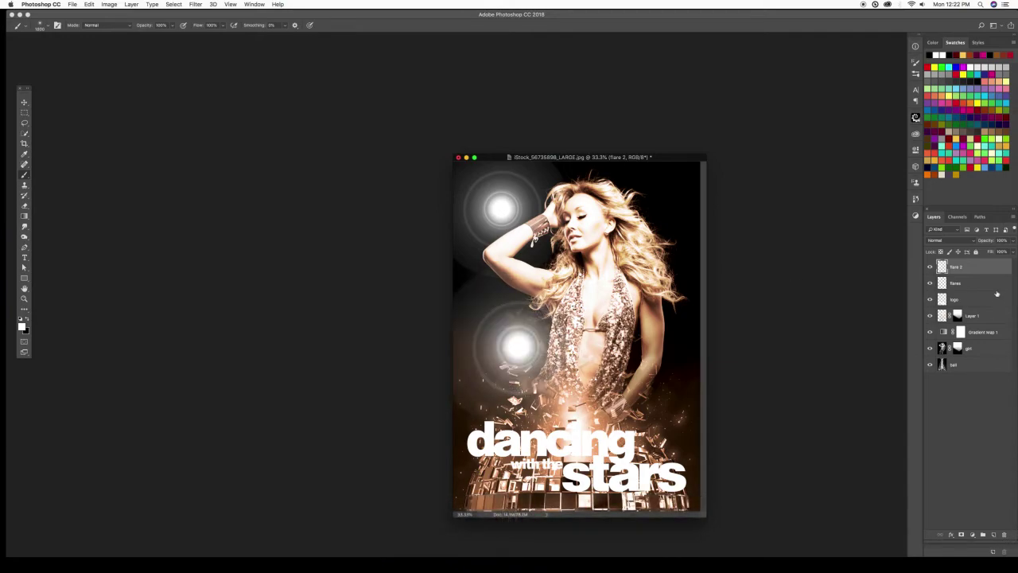
# Add a new layer named "flare 3" and stamp a smaller flare beside the woman's hair, opposite the raised arm.
pyautogui.click(992, 534)
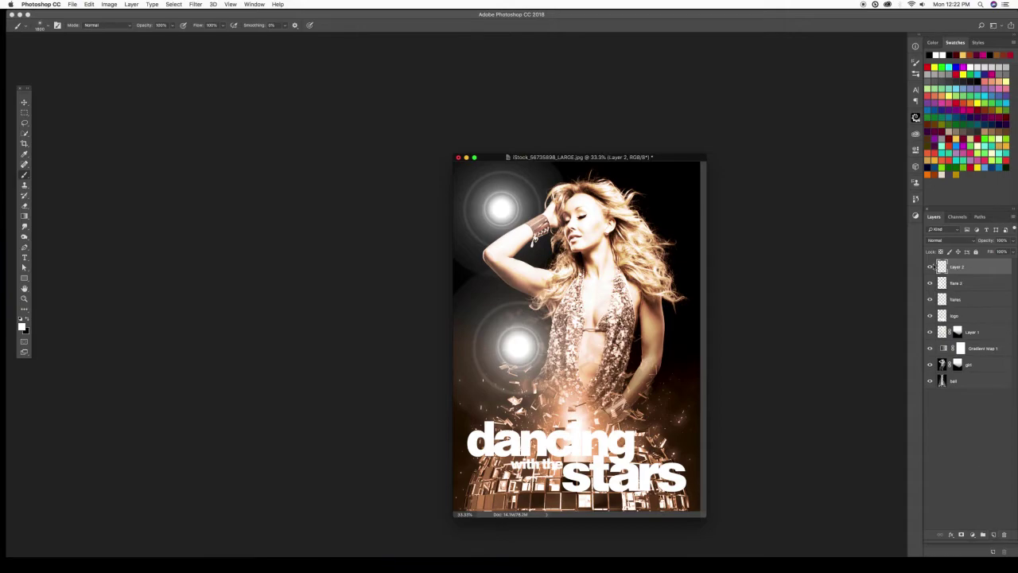
pyautogui.write('flare 3')
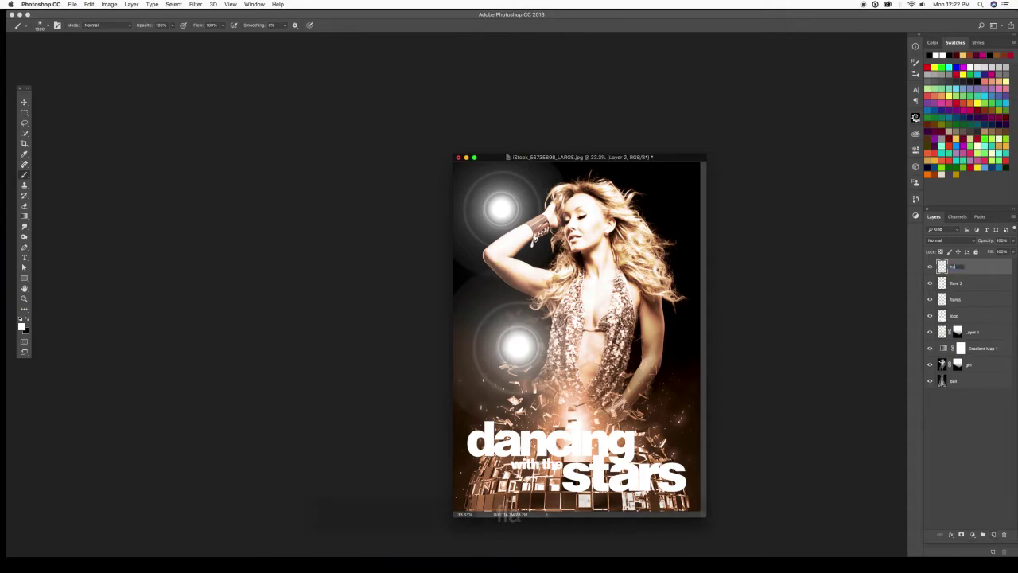
pyautogui.press('Return')
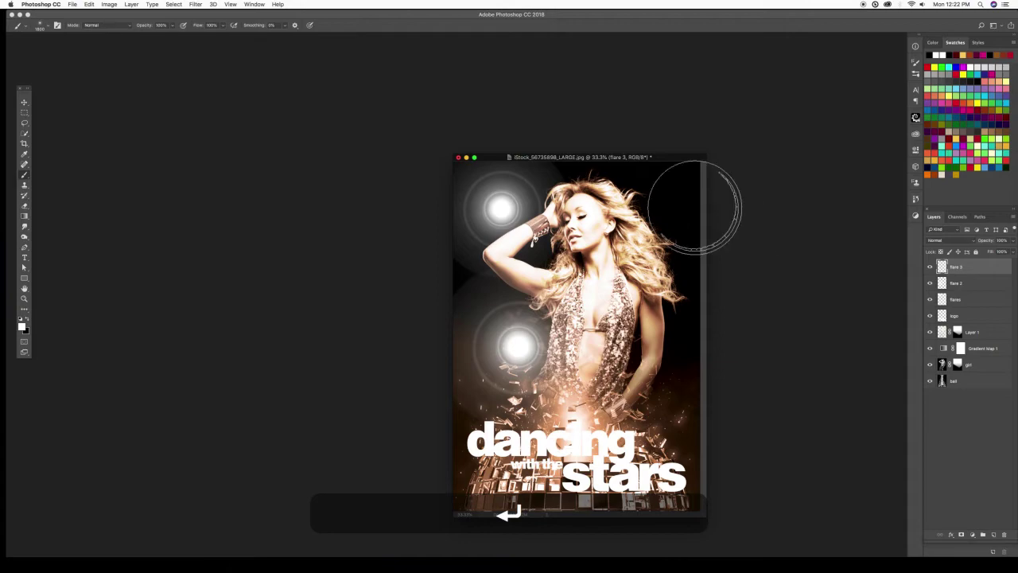
pyautogui.press('[')
pyautogui.press('[')
pyautogui.press('[')
pyautogui.press('[')
pyautogui.press('[')
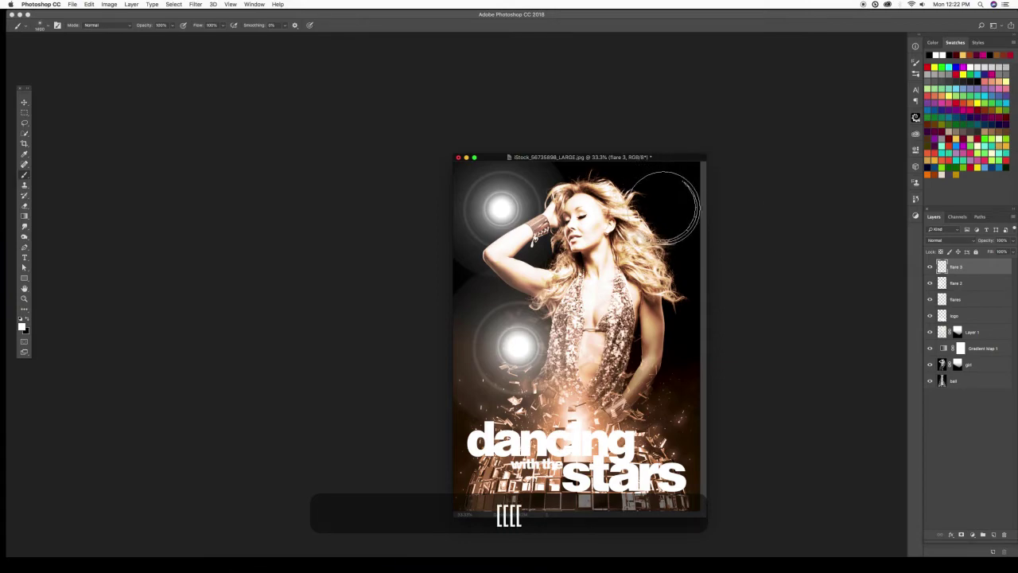
pyautogui.click(670, 232)
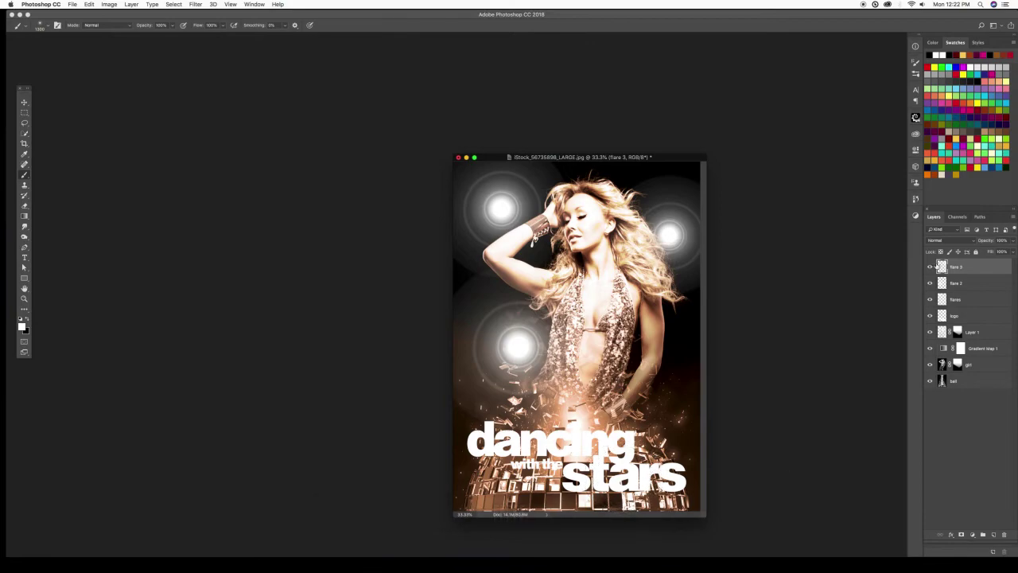
# Apply a dark orange Screen-mode Outer Glow with a size of 172 px to the flares layer and copy it to flare 2 and flare 3.
pyautogui.click(969, 300)
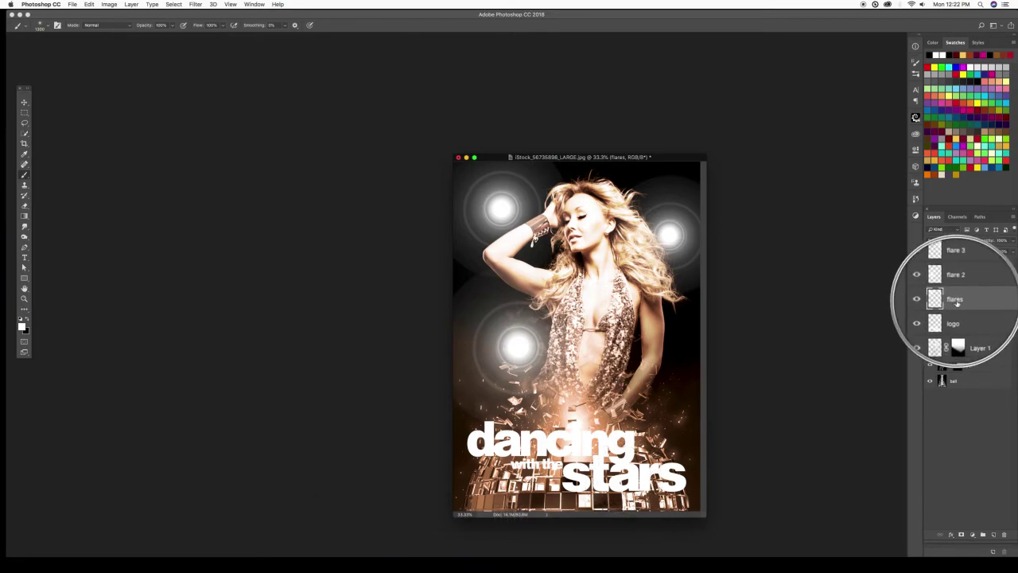
pyautogui.doubleClick(985, 305)
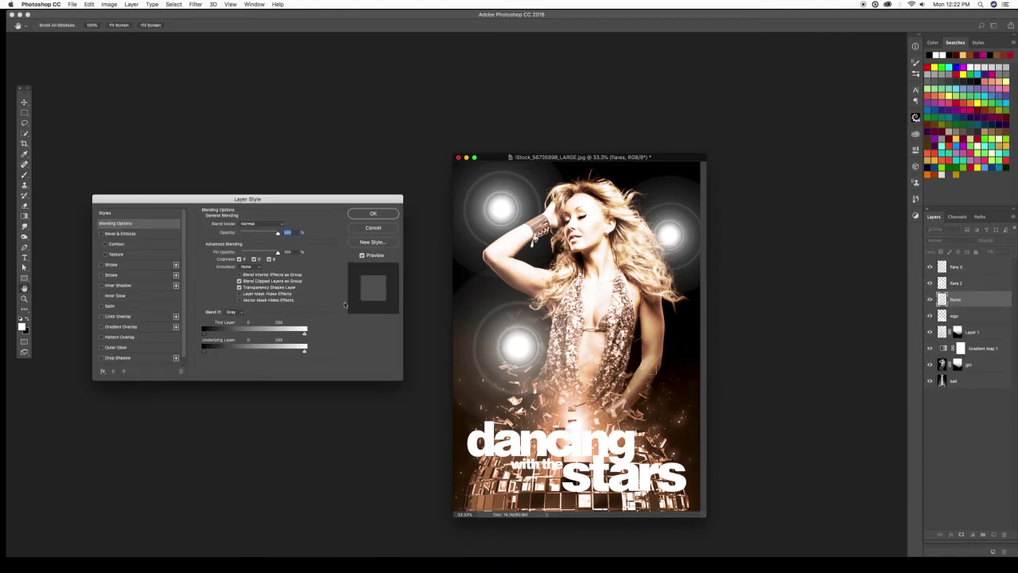
pyautogui.click(117, 348)
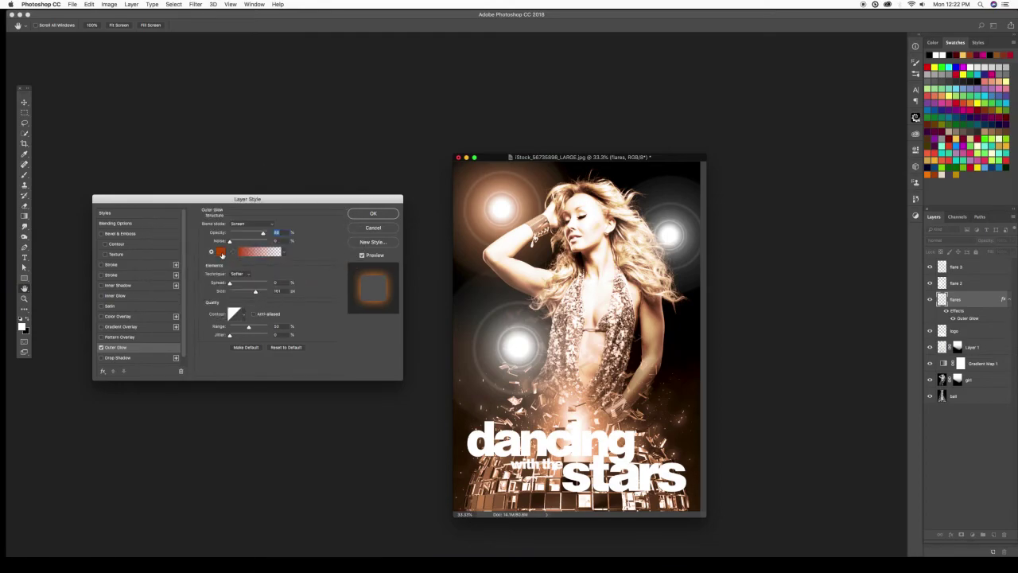
pyautogui.click(220, 252)
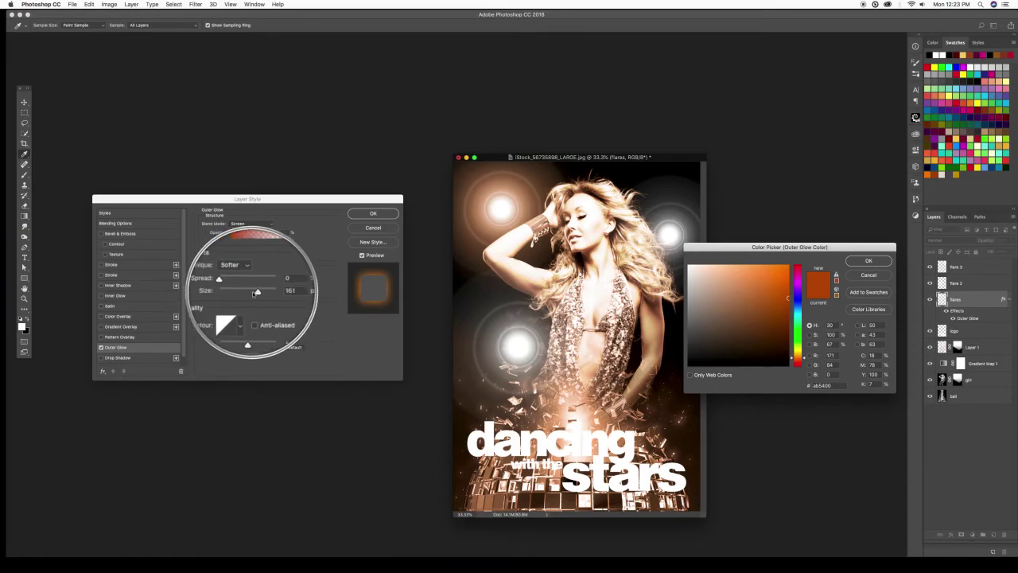
pyautogui.click(872, 273)
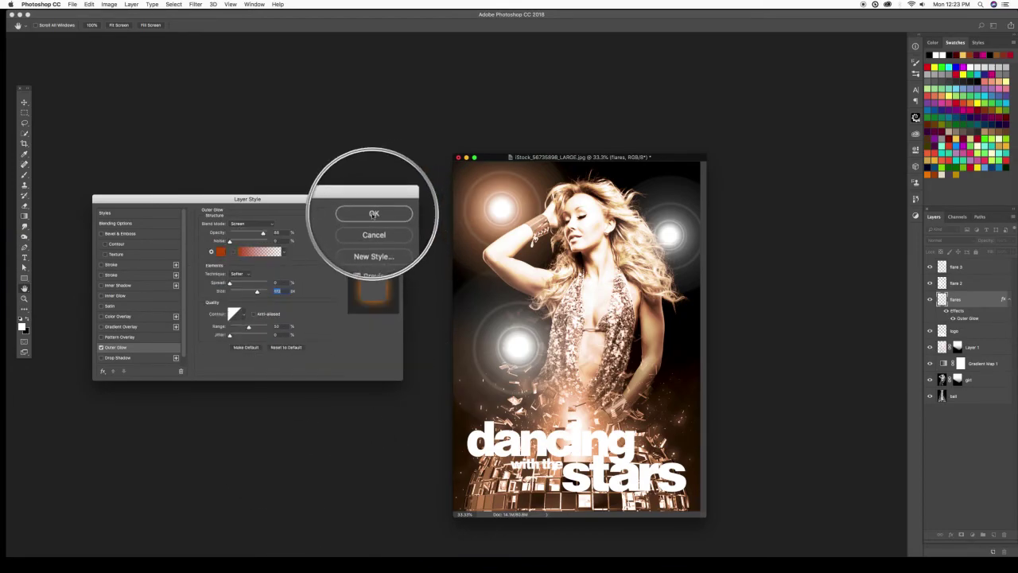
pyautogui.click(373, 213)
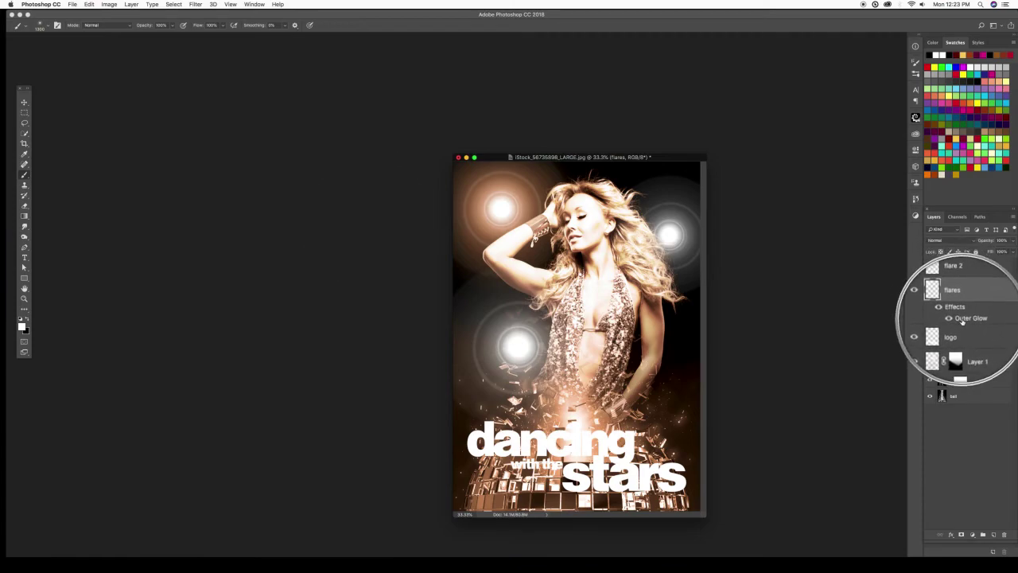
pyautogui.moveTo(962, 321); pyautogui.dragTo(965, 271)
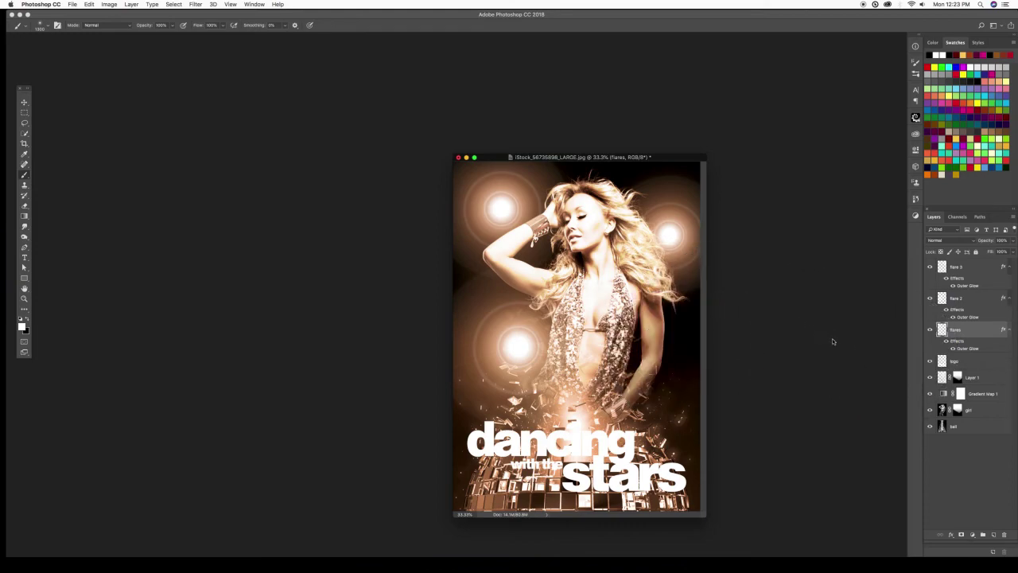
# Change the flare 3 layer's Outer Glow color to teal (#0089ab) and check that flare by toggling its visibility.
pyautogui.doubleClick(967, 285)
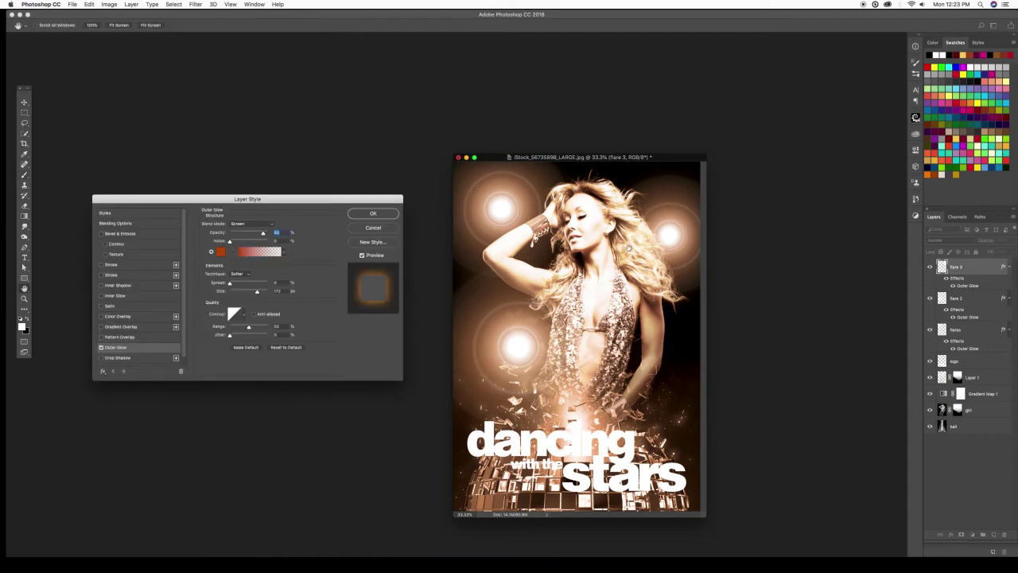
pyautogui.click(220, 253)
pyautogui.click(798, 311)
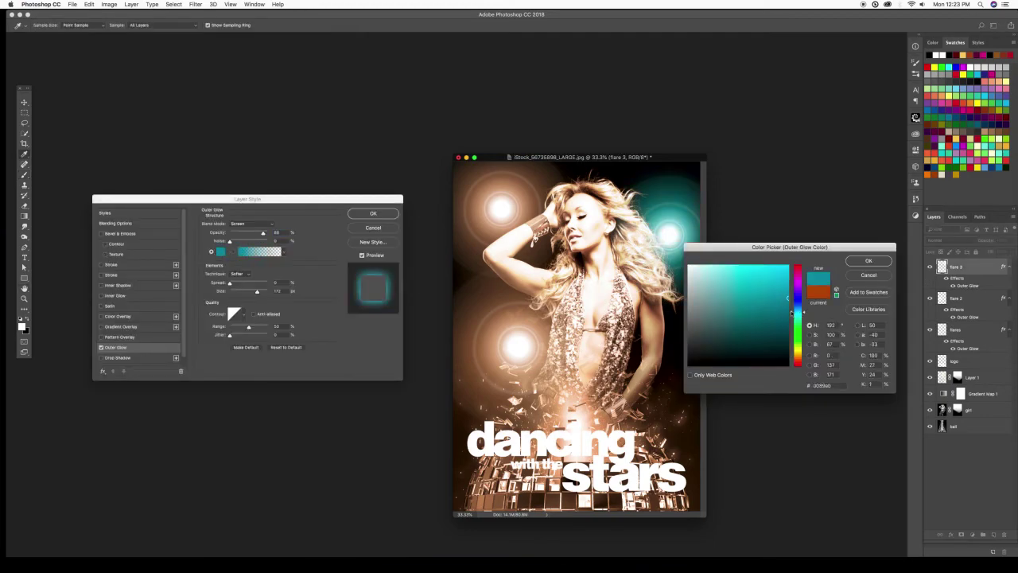
pyautogui.click(868, 261)
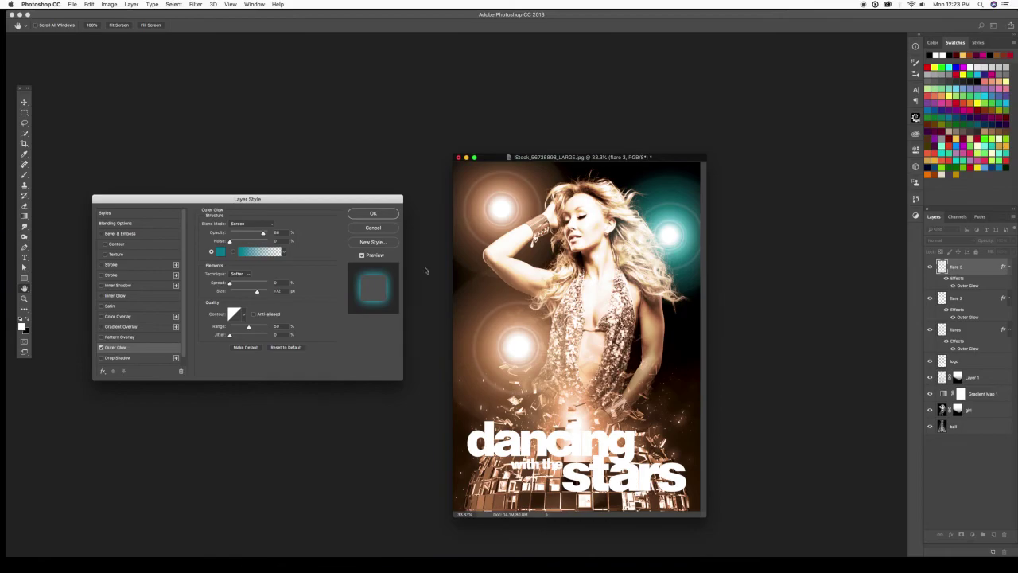
pyautogui.press('Return')
pyautogui.click(930, 267)
pyautogui.click(930, 267)
# Identify the flare 2 layer's flare by toggling its visibility, and change that layer's Outer Glow color to bright magenta.
pyautogui.click(930, 298)
pyautogui.click(930, 298)
pyautogui.doubleClick(967, 316)
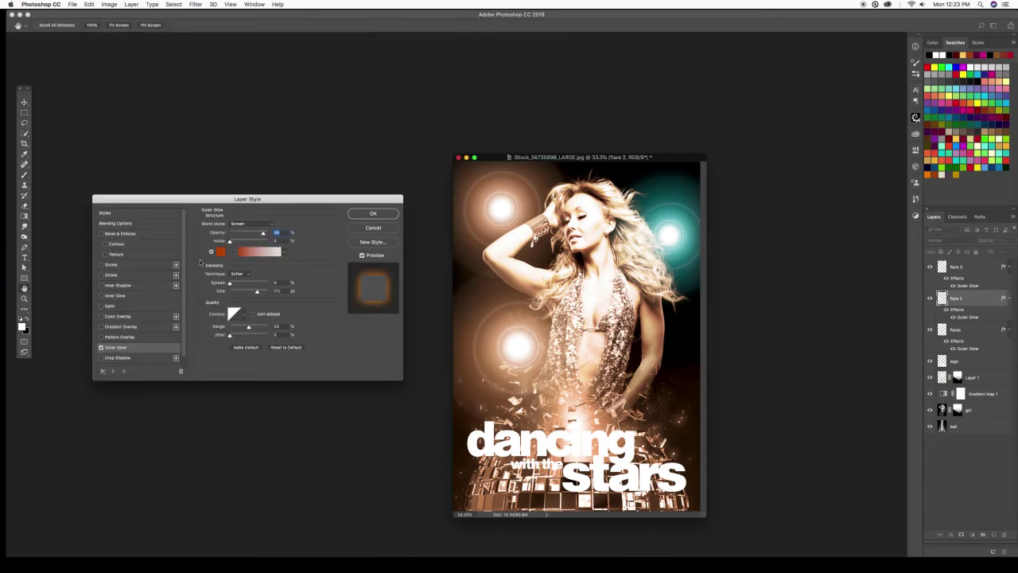
pyautogui.click(221, 252)
pyautogui.click(797, 345)
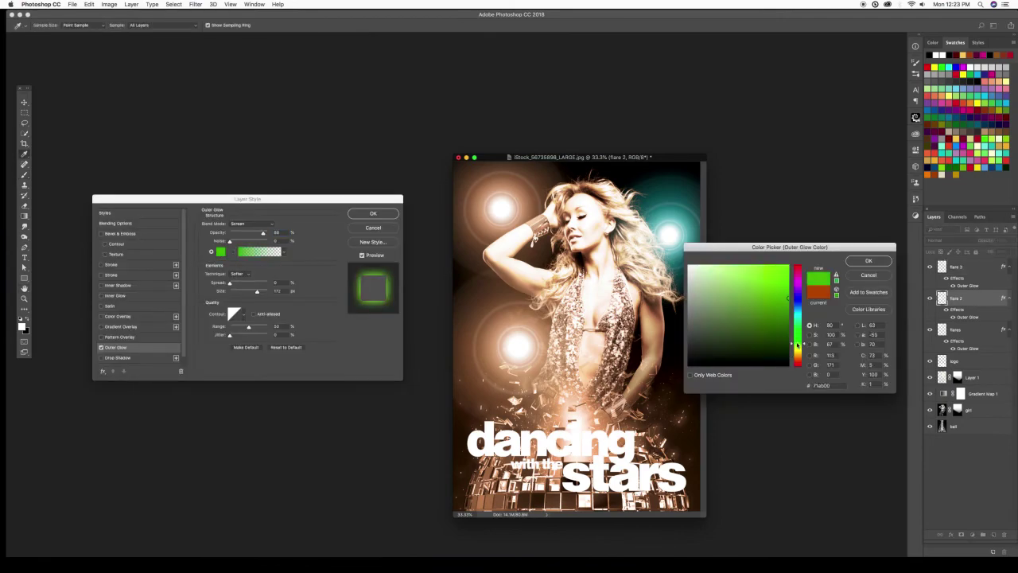
pyautogui.click(788, 323)
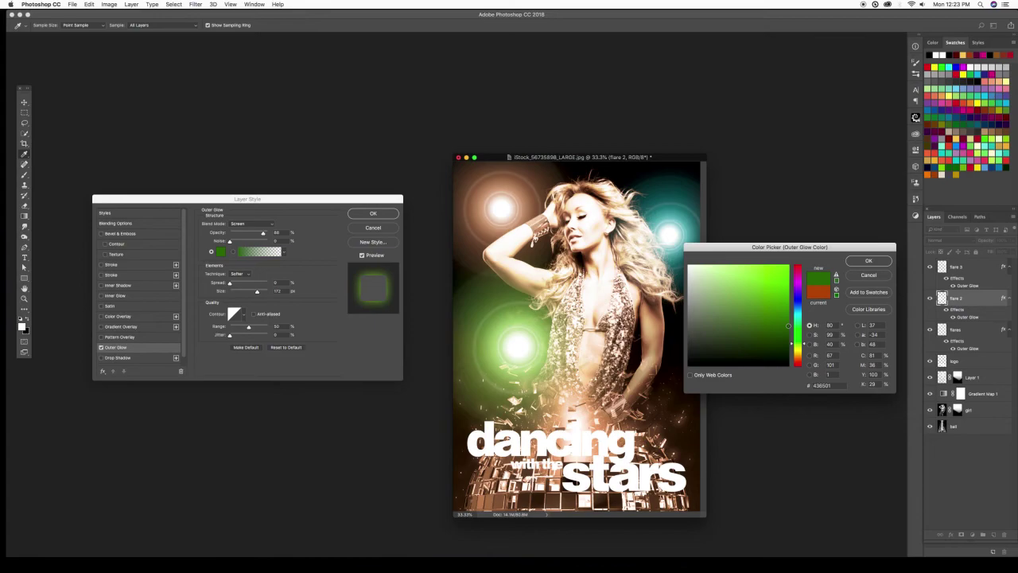
pyautogui.moveTo(800, 334); pyautogui.dragTo(800, 283)
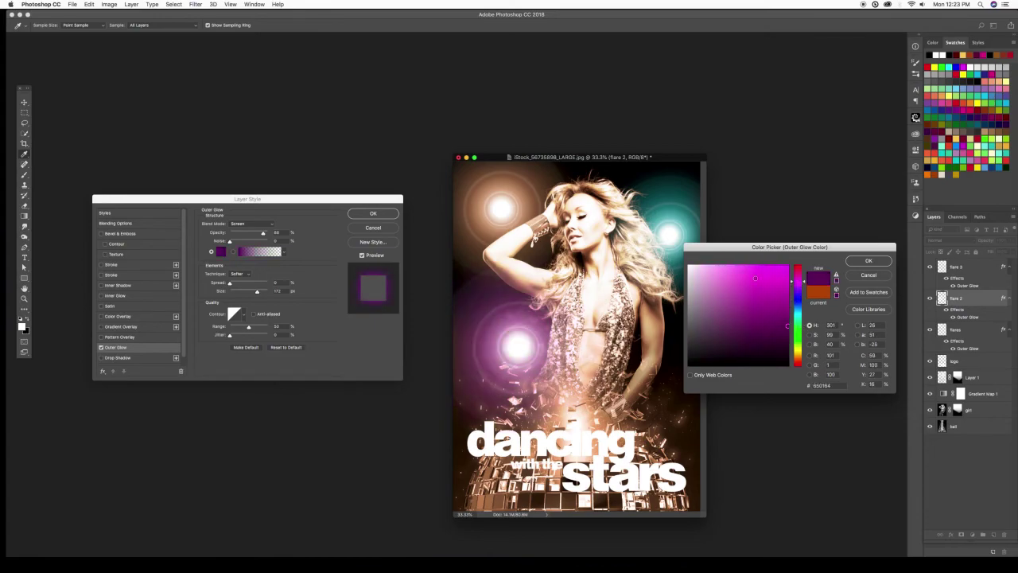
pyautogui.click(868, 261)
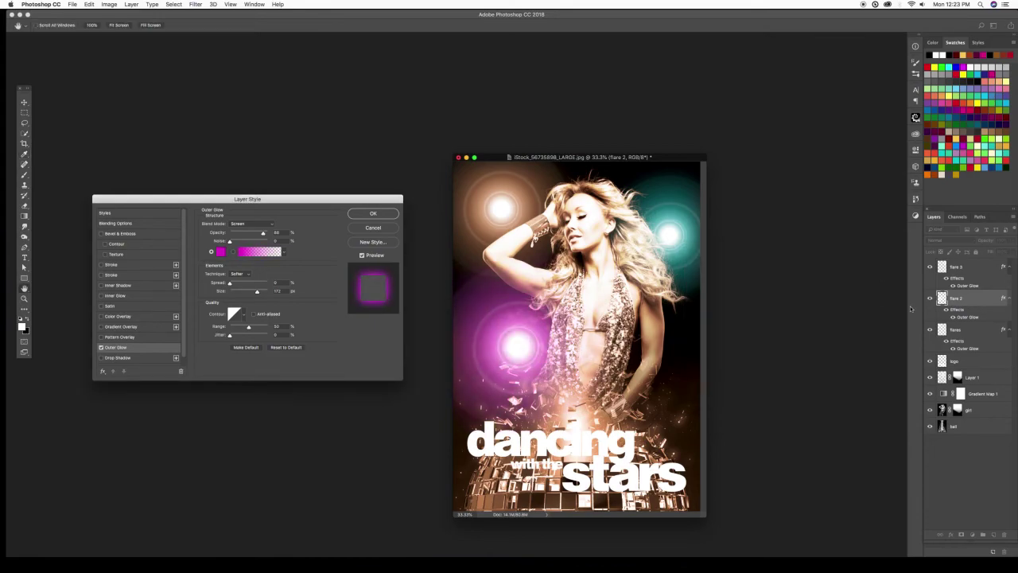
pyautogui.click(385, 215)
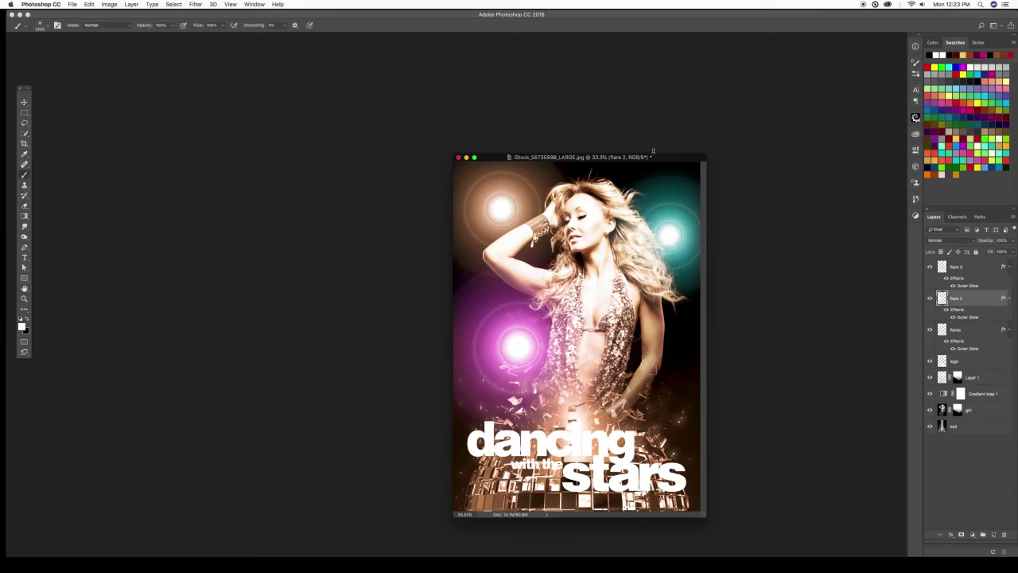
# Reposition the poster window and add an Outer Glow to the logo layer, keeping the style settings clear of the artwork.
pyautogui.moveTo(655, 159); pyautogui.dragTo(513, 86)
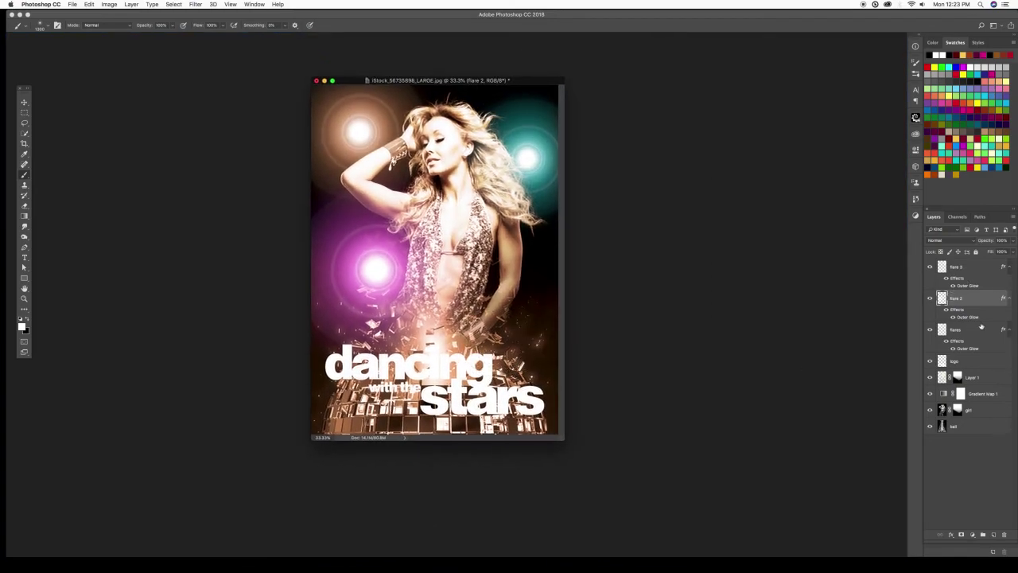
pyautogui.doubleClick(976, 363)
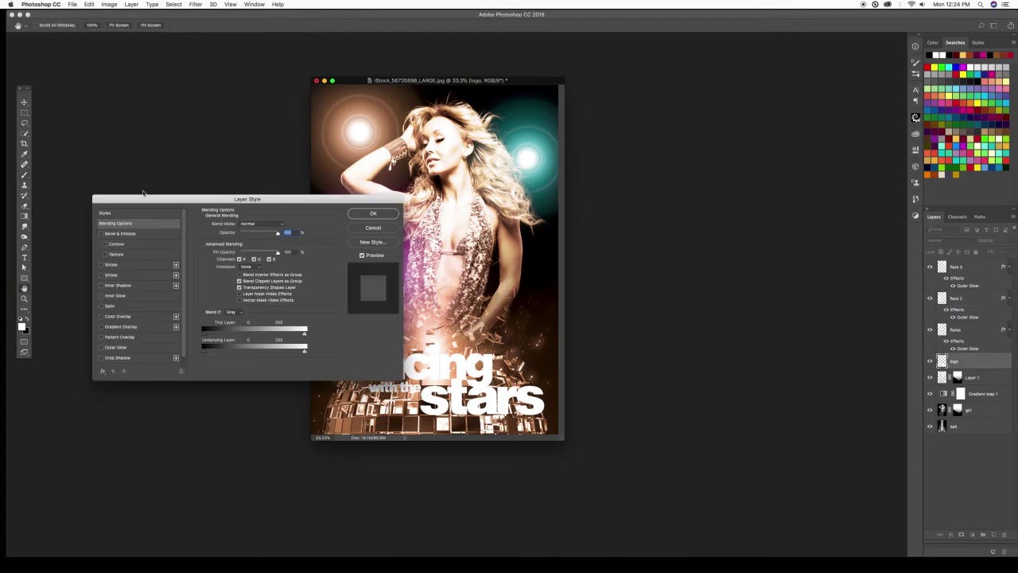
pyautogui.moveTo(233, 199); pyautogui.dragTo(712, 309)
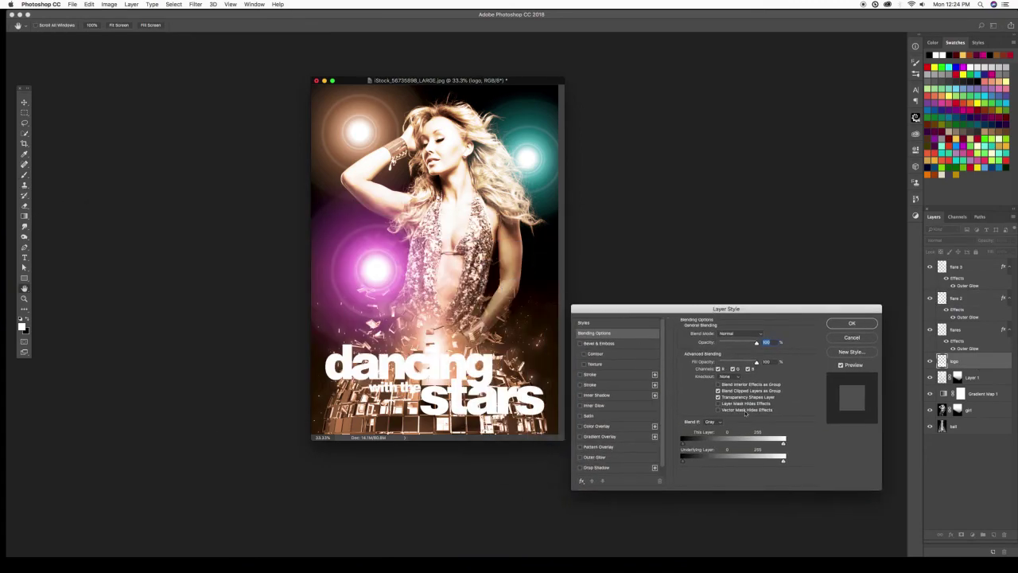
pyautogui.click(597, 458)
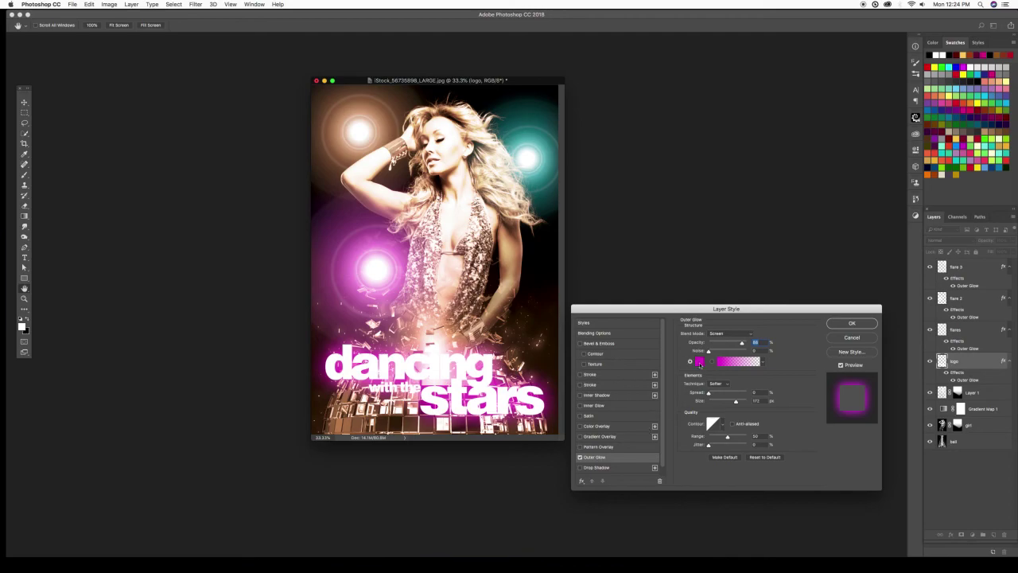
# Try a darker purple (#7c017b) Outer Glow on the logo at 100% opacity.
pyautogui.click(700, 363)
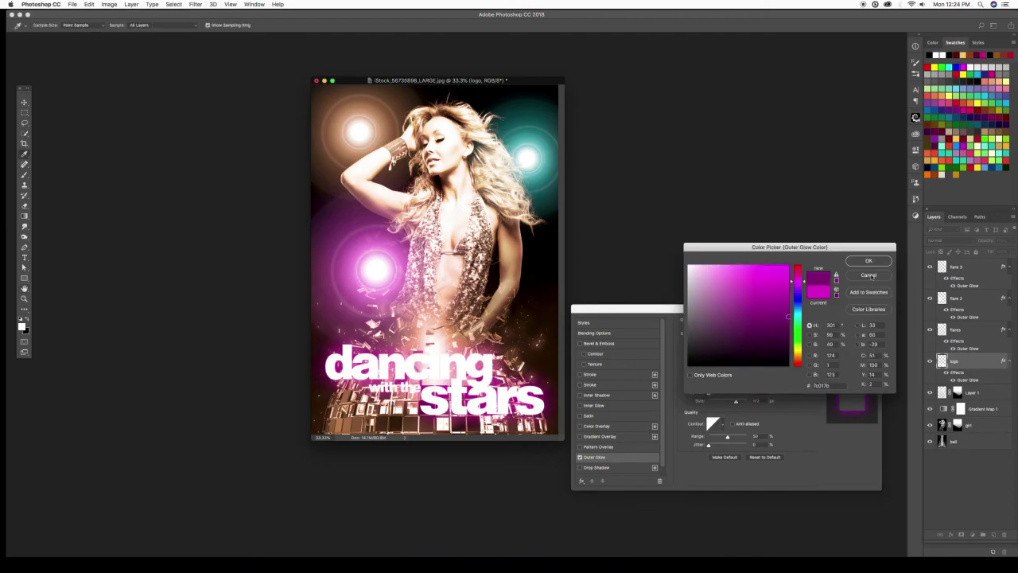
pyautogui.click(877, 265)
pyautogui.click(873, 265)
pyautogui.moveTo(742, 344); pyautogui.dragTo(747, 344)
# Set the logo's Outer Glow color to black and its blend mode to Multiply.
pyautogui.click(700, 363)
pyautogui.click(689, 366)
pyautogui.click(864, 261)
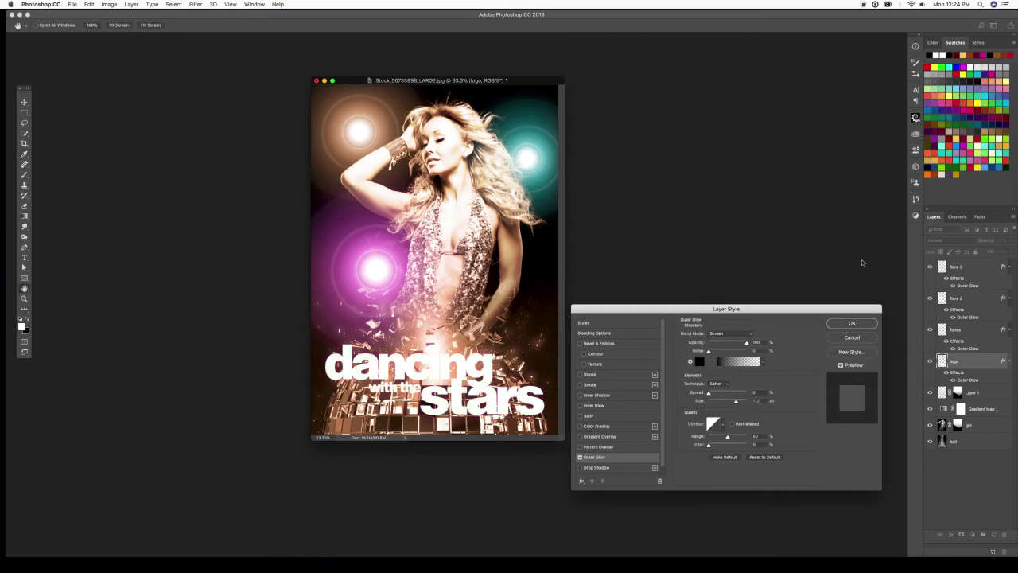
pyautogui.click(727, 333)
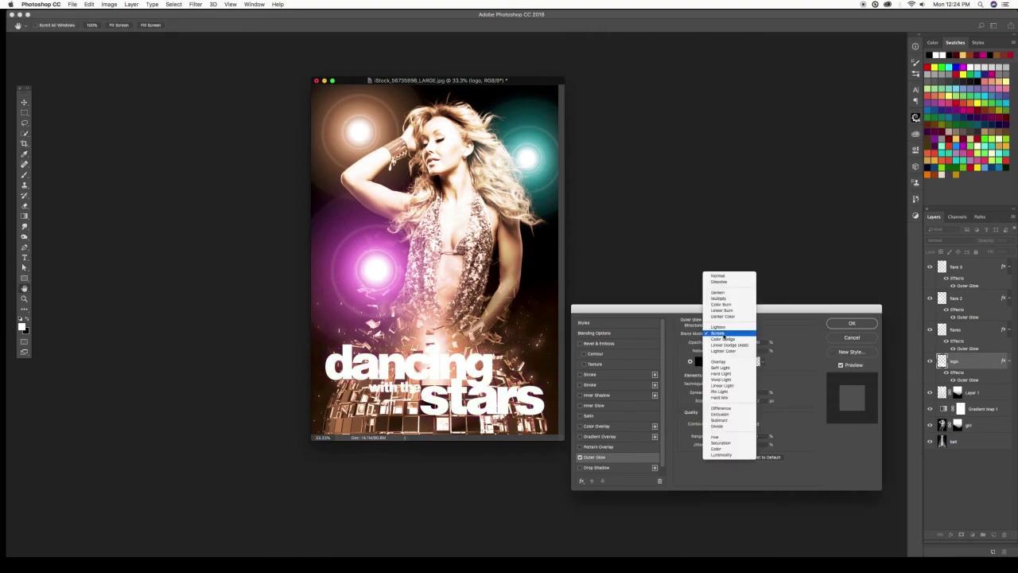
pyautogui.click(730, 299)
# Reduce the size and opacity of the logo's black Outer Glow for a softer shadow and apply the layer style.
pyautogui.moveTo(745, 343); pyautogui.dragTo(739, 340)
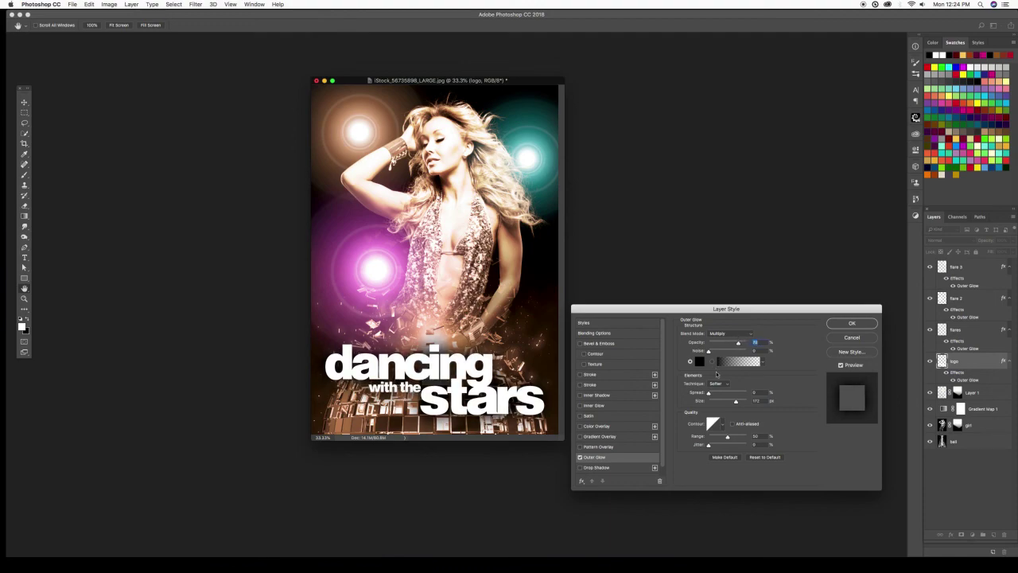
pyautogui.moveTo(736, 401); pyautogui.dragTo(730, 401)
pyautogui.moveTo(739, 342); pyautogui.dragTo(732, 344)
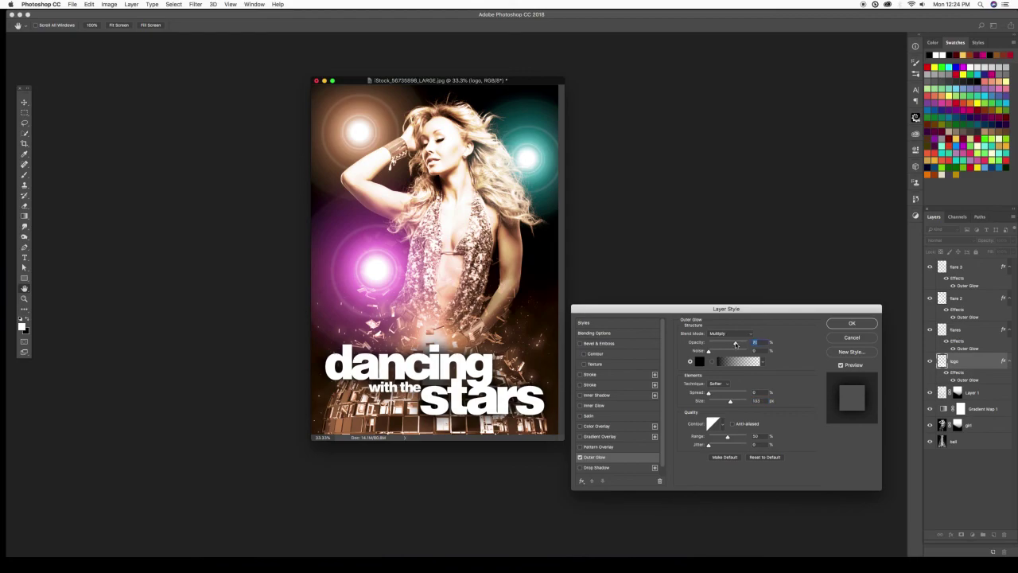
pyautogui.click(851, 323)
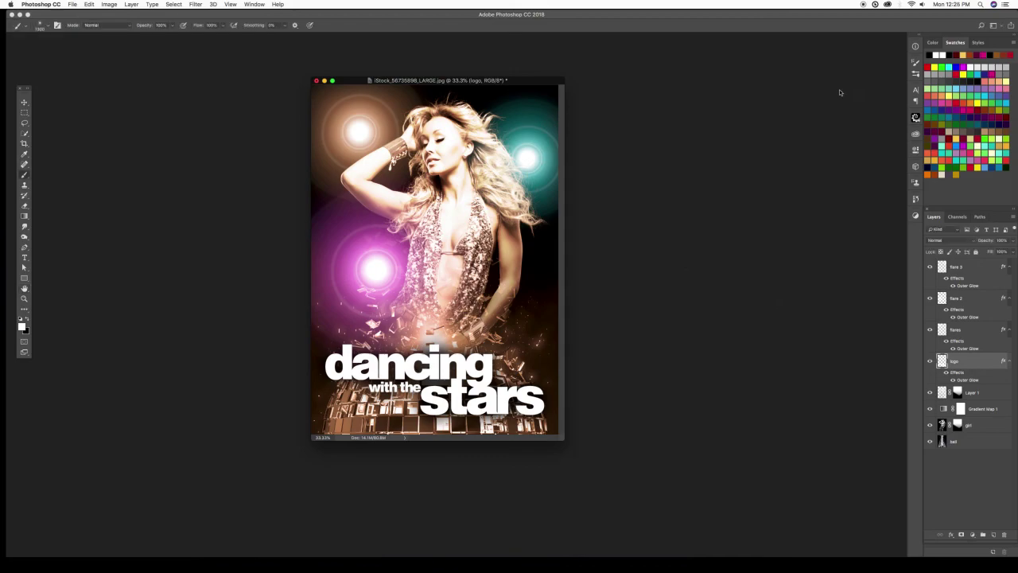